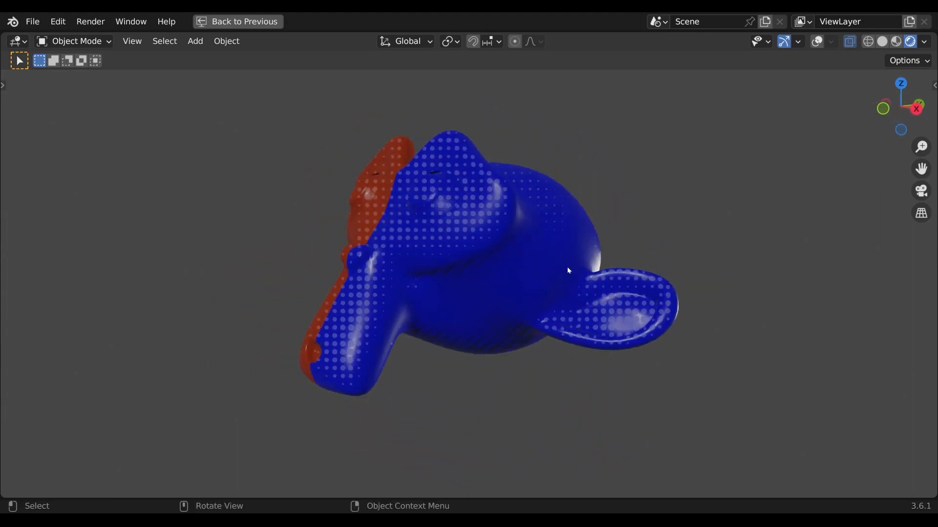
Inspect the finished dotted red-and-blue material on the monkey head together with its node tree
key("ctrl+space")
middle_click_drag(422, 338, 385, 397)
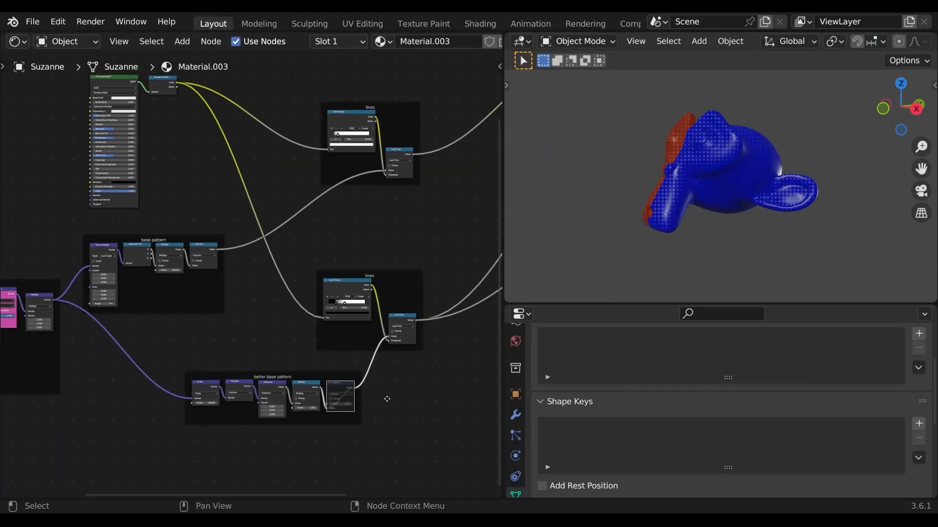
key("ctrl+space")
scroll(552, 333, "down", 5)
middle_click_drag(638, 333, 594, 368)
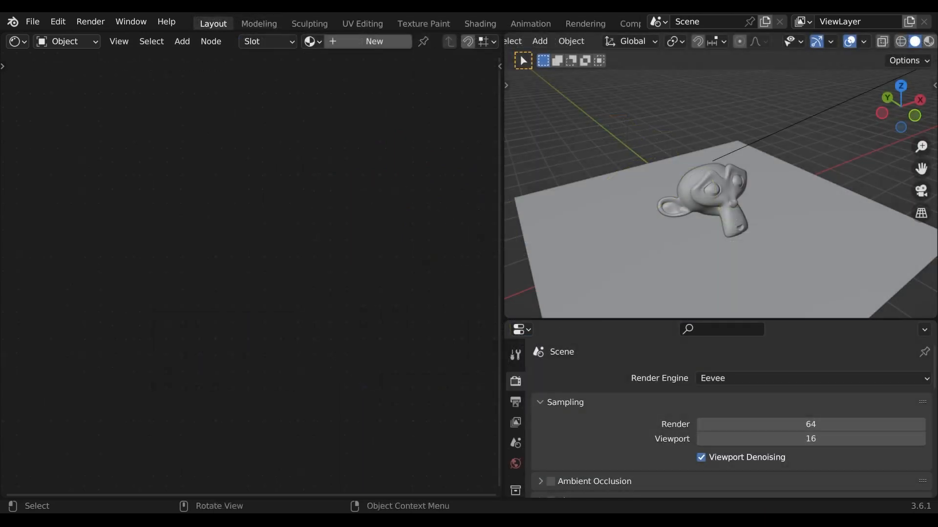
Look over the starting scene, selecting the monkey head, the ground plane and the light in turn
left_click(717, 201)
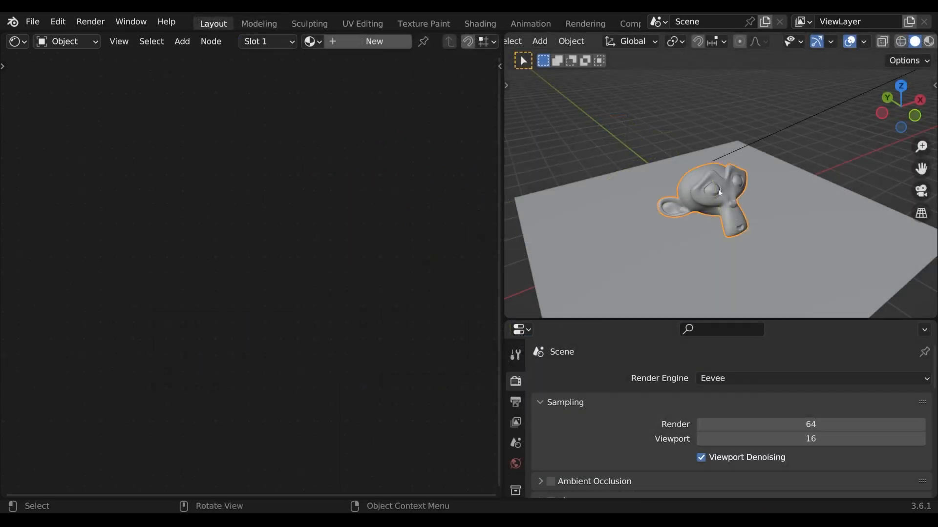
key("ctrl+space")
scroll(525, 325, "down", 1)
scroll(523, 325, "down", 2)
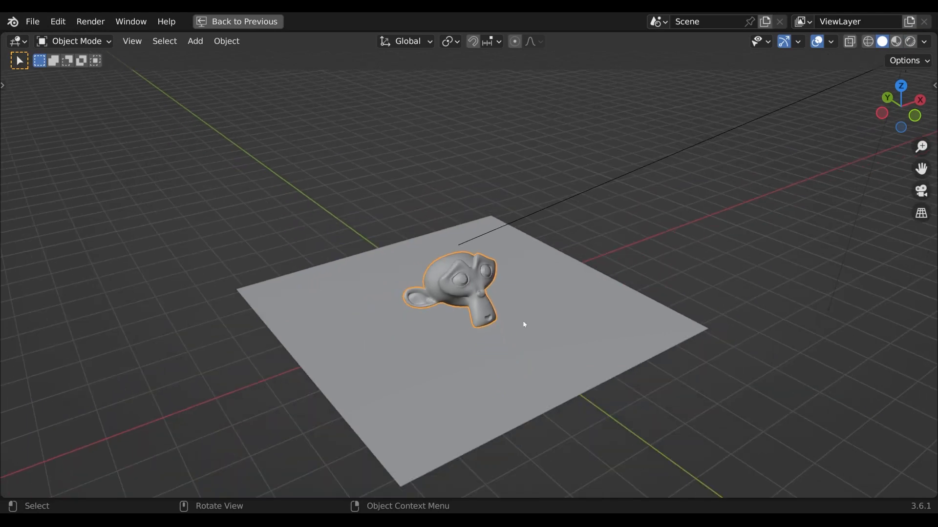
scroll(523, 325, "up", 1)
left_click(523, 326)
scroll(525, 327, "down", 3)
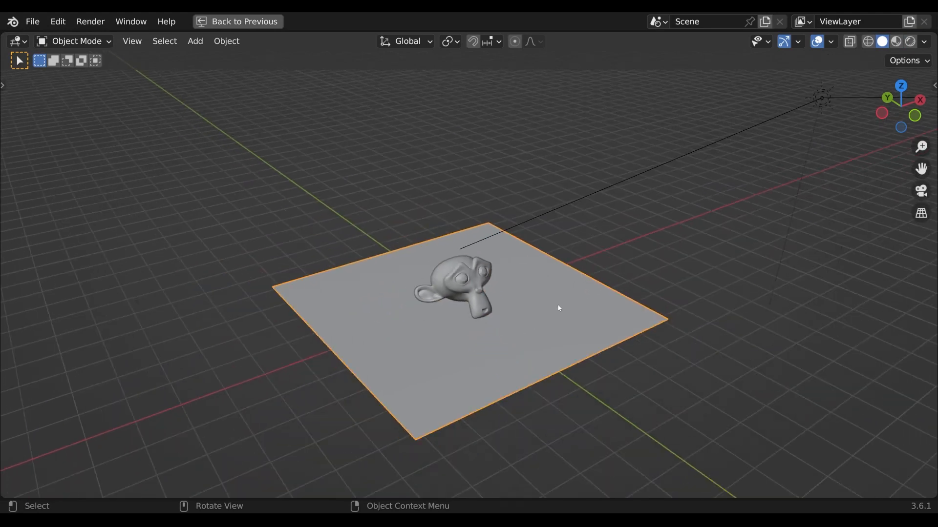
left_click_drag(776, 226, 704, 117)
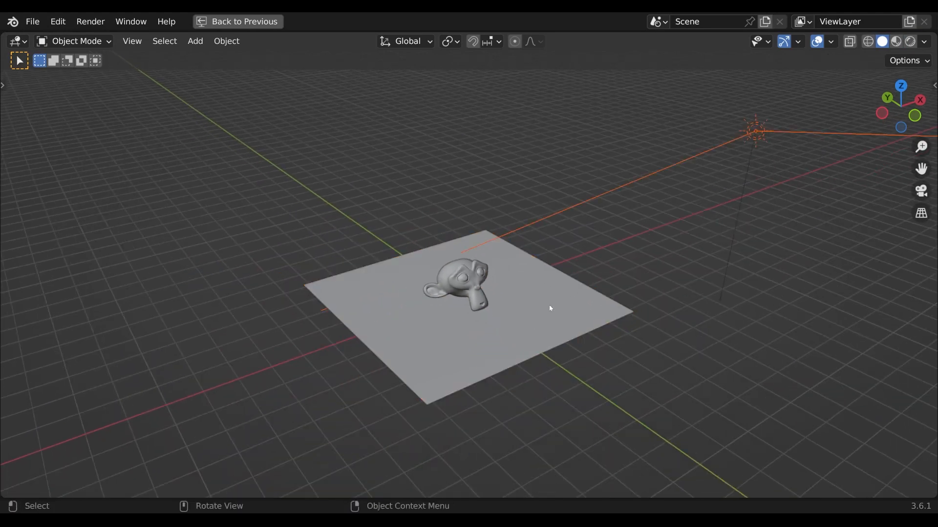
key("ctrl+space")
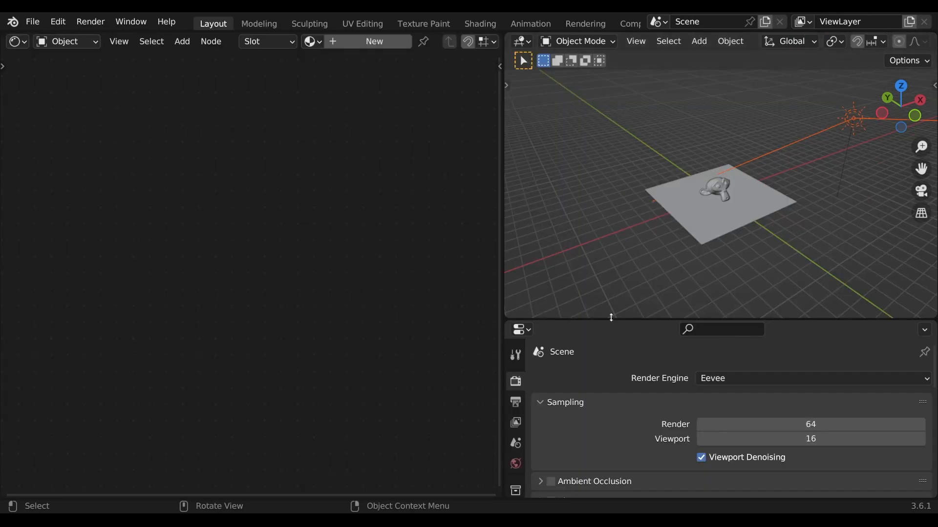
Choose Eevee as the scene's render engine
left_click_drag(611, 318, 616, 244)
left_click(721, 306)
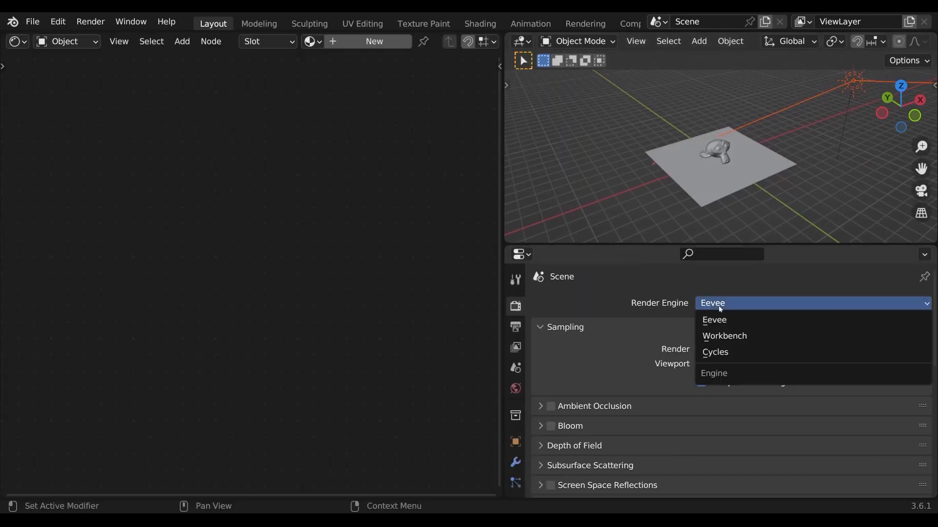
left_click(722, 323)
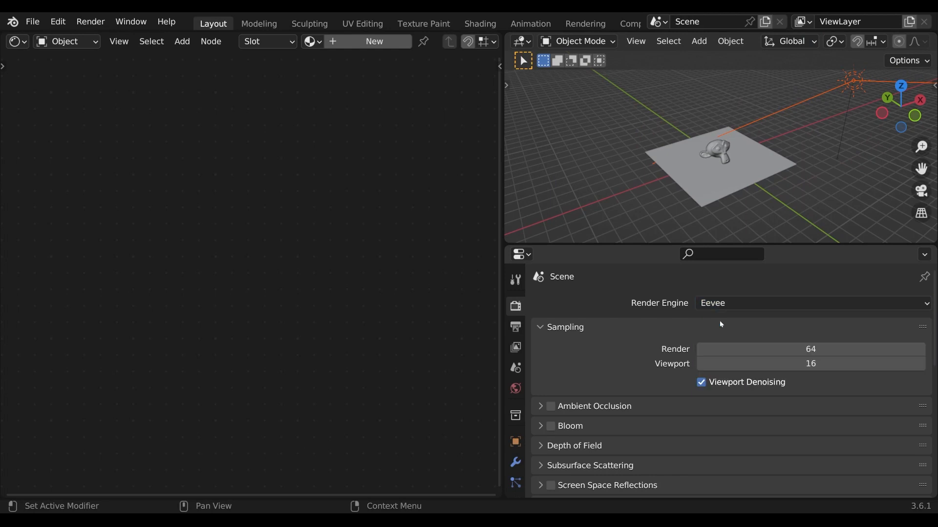
left_click_drag(716, 244, 718, 330)
Select the monkey head and display the 3D viewport in Rendered shading
scroll(739, 215, "up", 8)
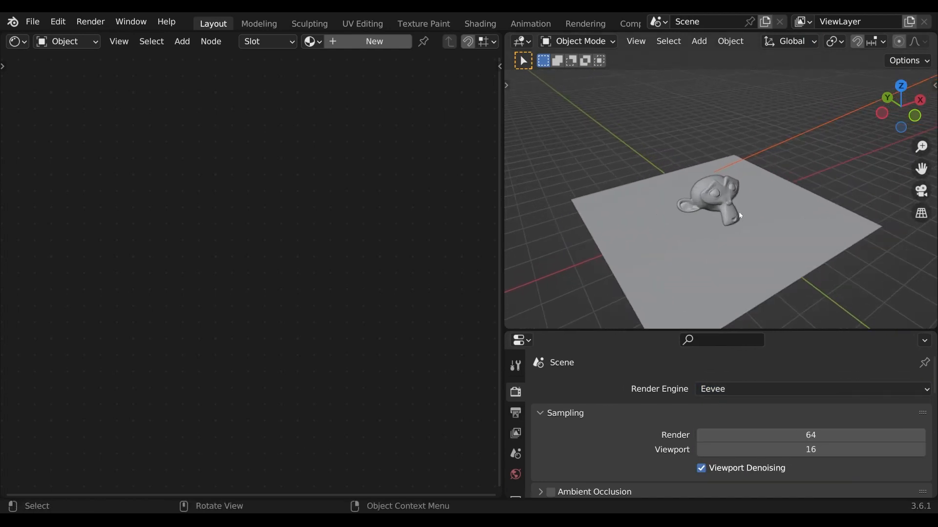
middle_click_drag(739, 215, 586, 211)
left_click(702, 209)
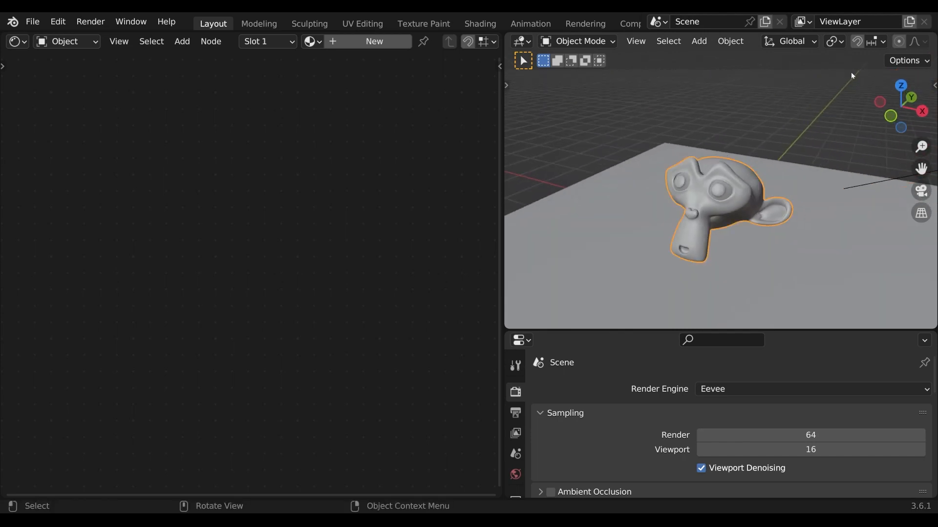
scroll(890, 46, "down", 5)
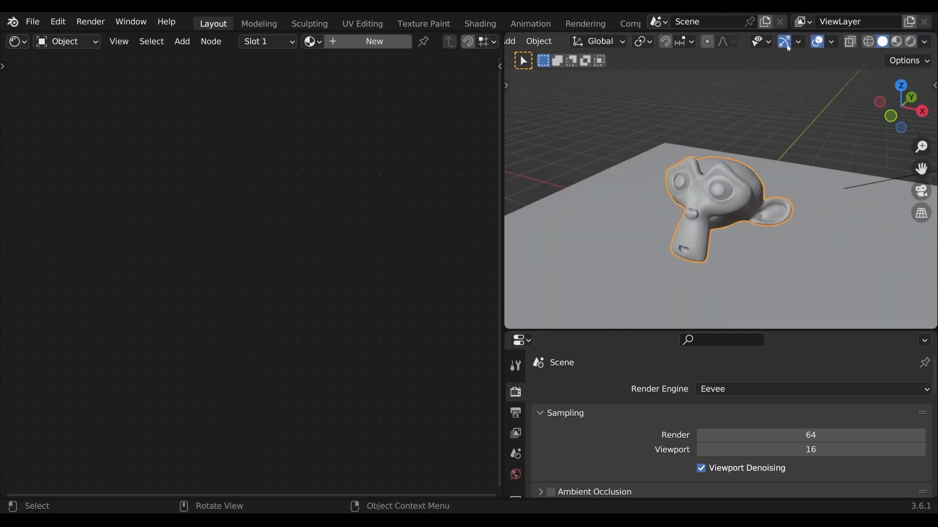
left_click(911, 42)
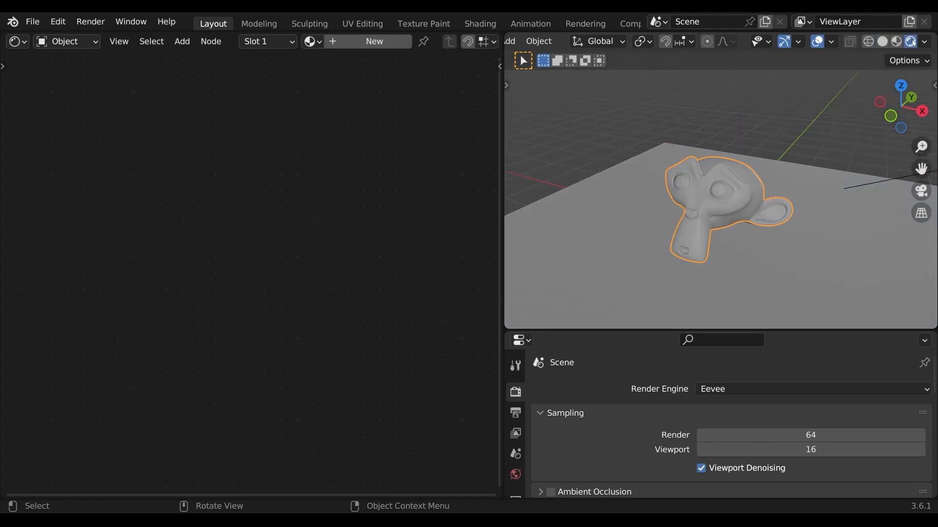
middle_click_drag(790, 161, 839, 210)
mouse_move(793, 241)
middle_mouse_down()
mouse_move(758, 268)
mouse_move(782, 238)
middle_mouse_up()
Create a new material on the monkey head
left_click(370, 42)
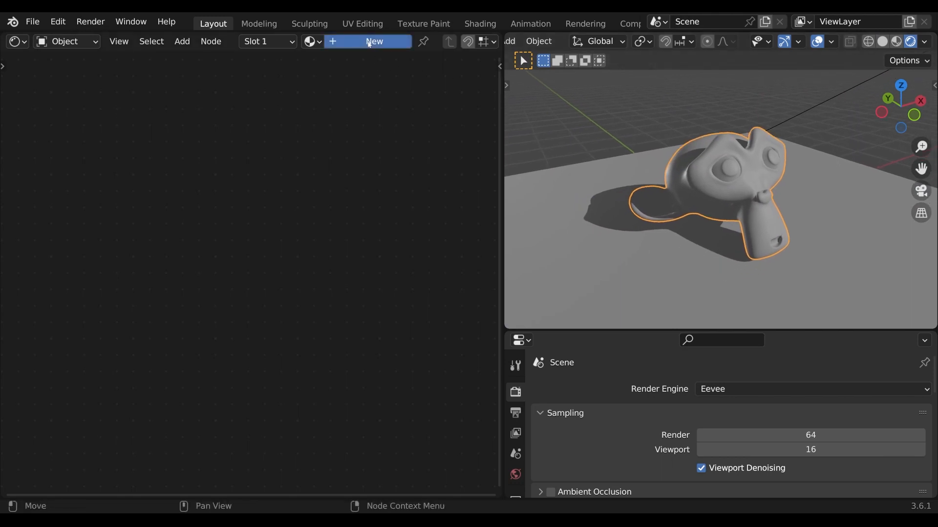
scroll(415, 185, "down", 3)
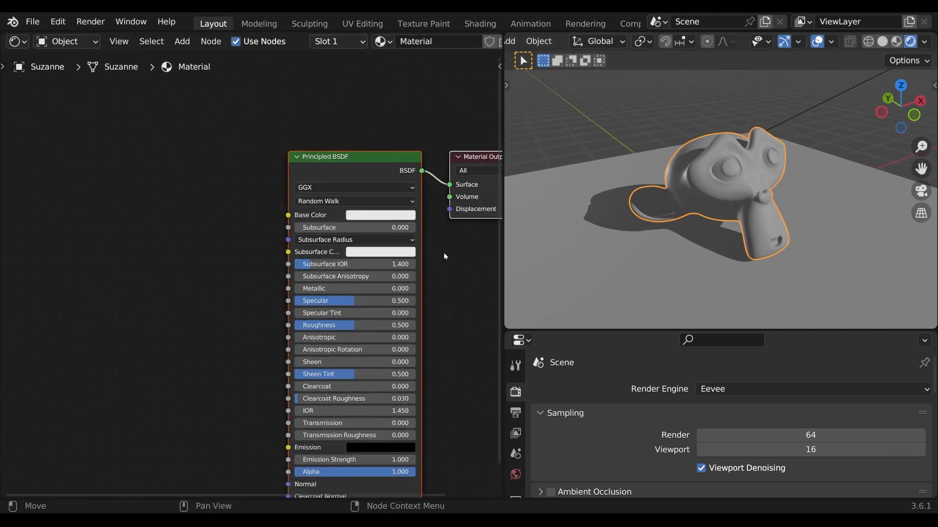
scroll(453, 267, "down", 1)
middle_click_drag(452, 262, 441, 210)
left_click(441, 210)
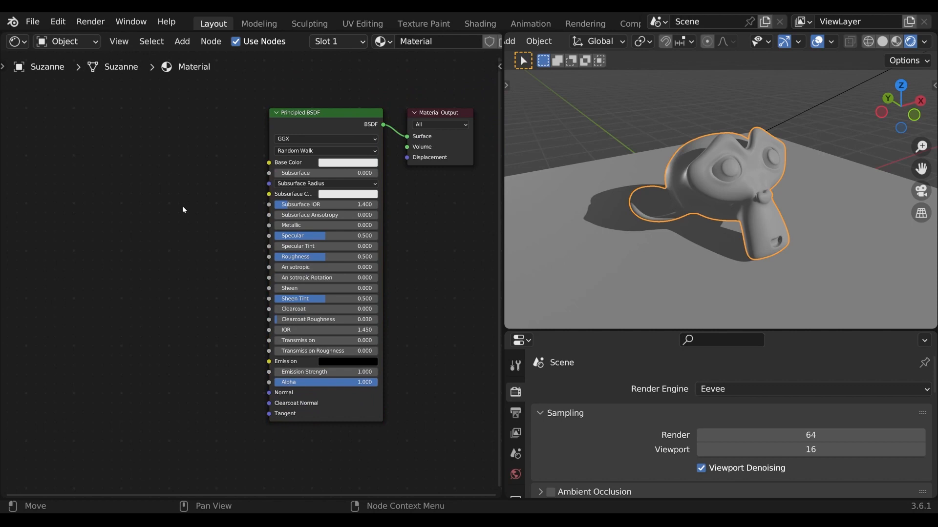
Add a Texture Coordinate node beside the Principled BSDF
middle_click_drag(184, 207, 263, 205)
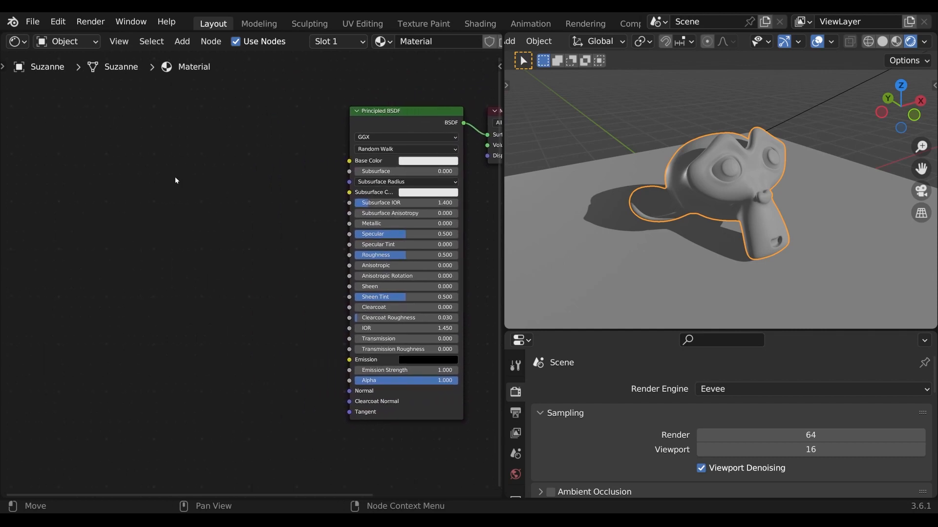
key("shift+a")
type("to")
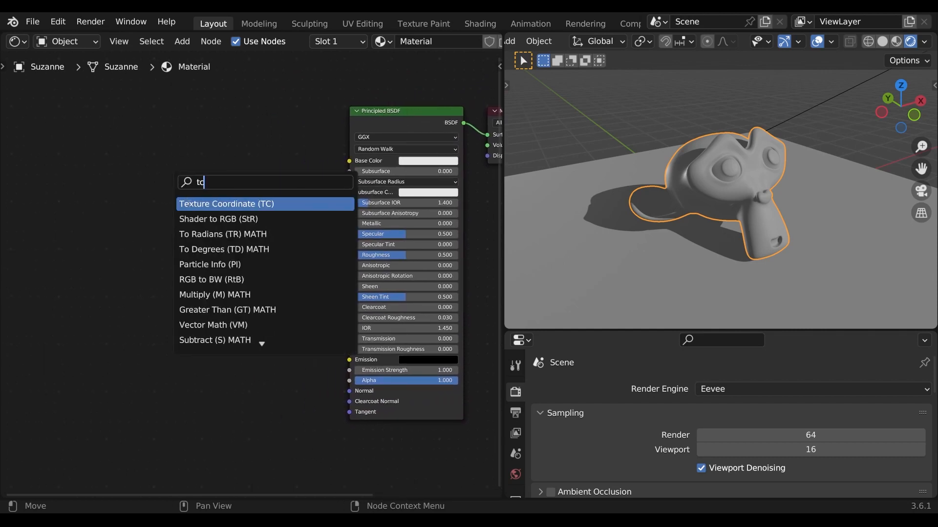
left_click(190, 204)
left_click(244, 148)
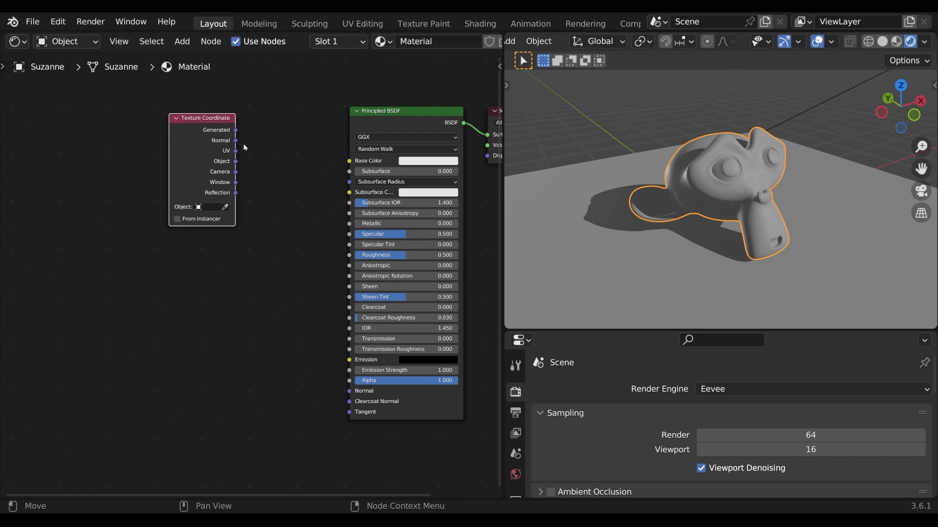
Detach the Principled BSDF from the Material Output and move it clear below the other nodes
middle_click_drag(313, 161, 264, 167)
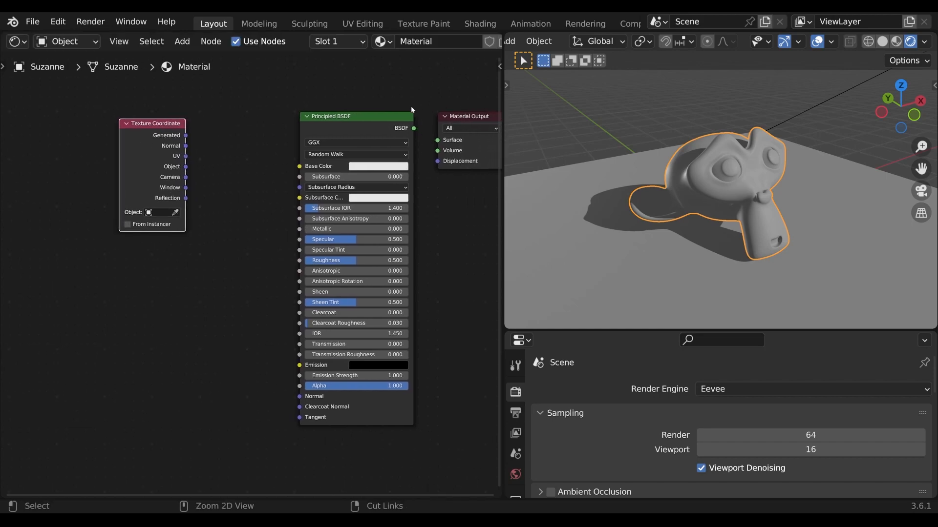
left_click_drag(408, 116, 494, 259)
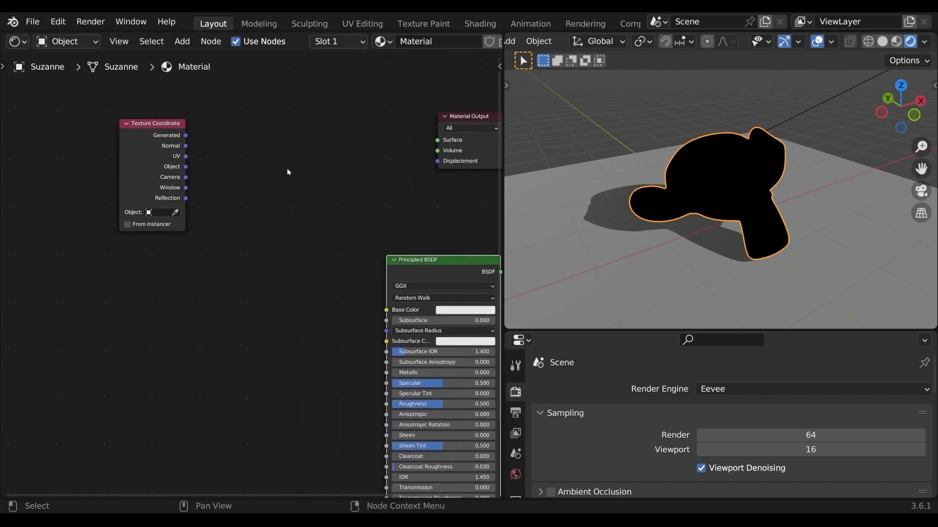
left_click_drag(157, 136, 172, 129)
Preview the Camera and Window coordinates one after another on the Material Output's Surface input and cut the link
left_click_drag(202, 170, 436, 141)
scroll(429, 159, "up", 1)
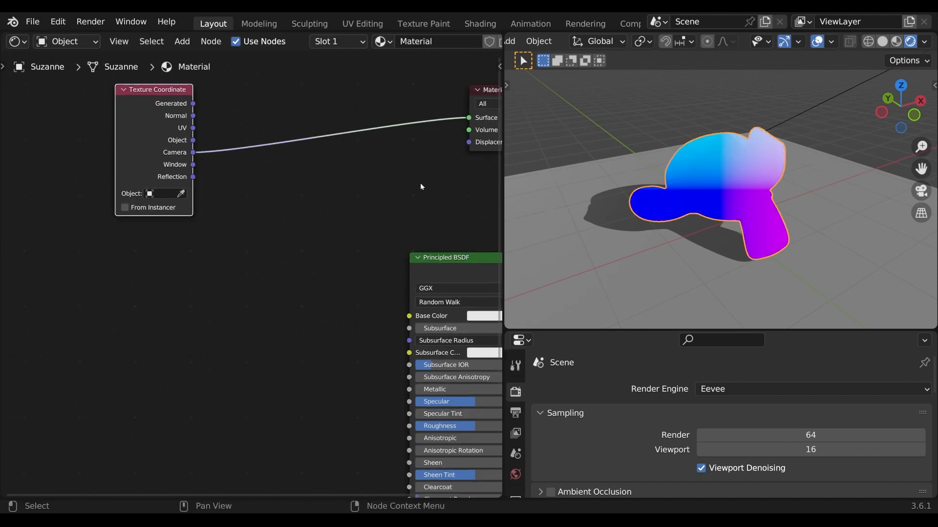
middle_click_drag(420, 186, 309, 222)
left_click_drag(88, 202, 366, 159)
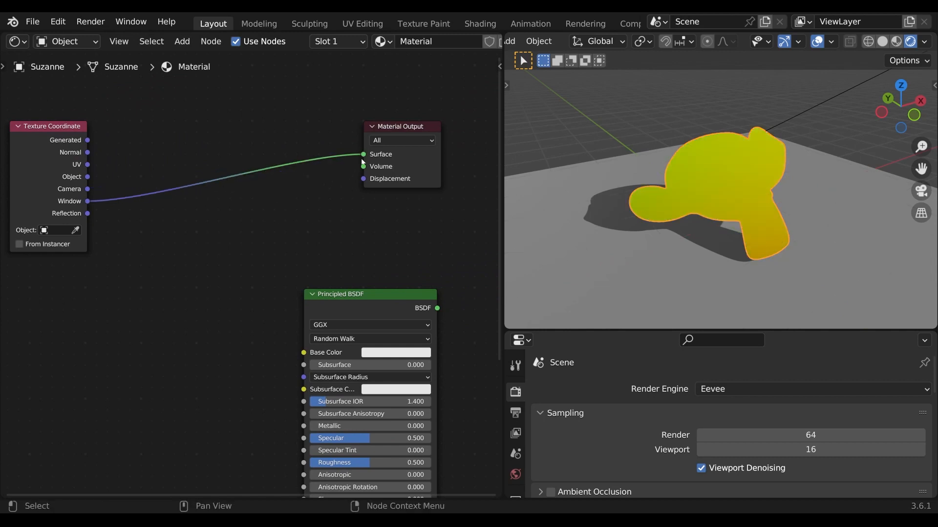
scroll(246, 208, "down", 1)
middle_click_drag(233, 209, 291, 211)
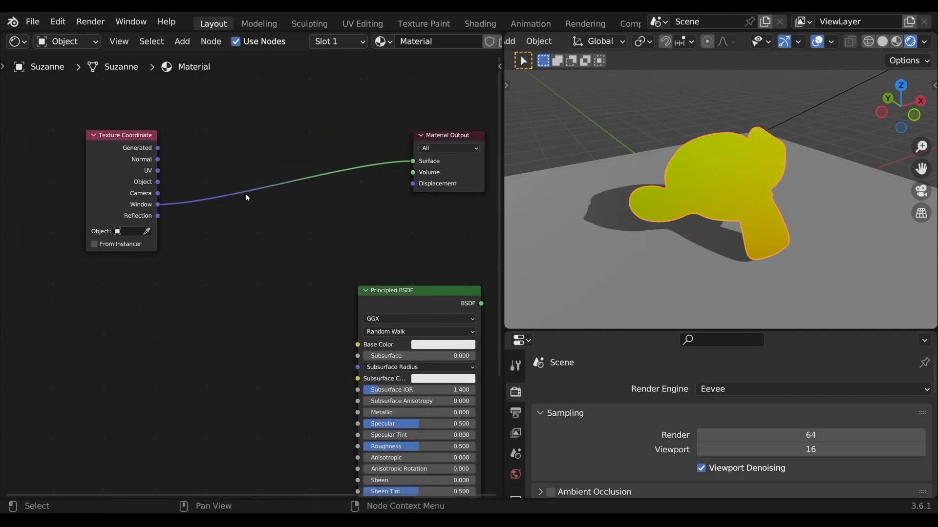
left_click_drag(131, 140, 98, 106)
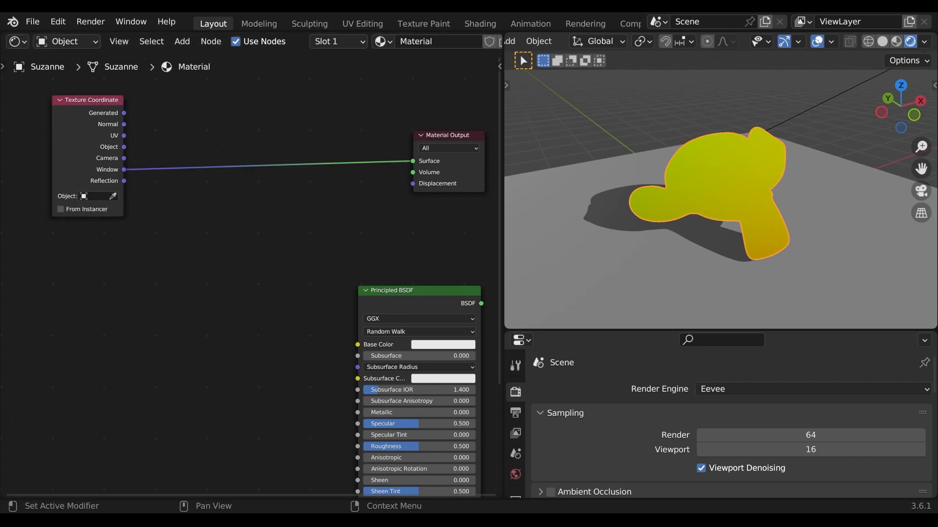
middle_click_drag(217, 192, 221, 202)
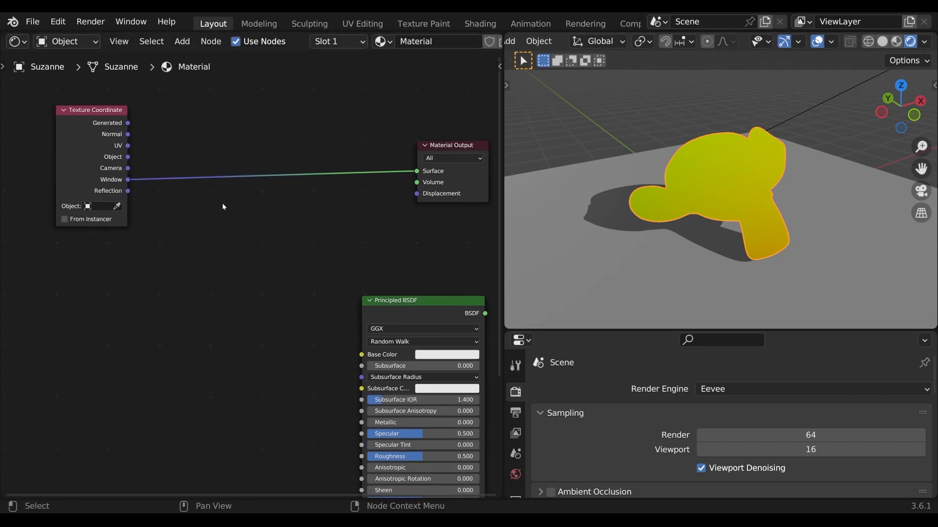
right_click_drag(229, 235, 229, 161, "ctrl")
Add a Checker Texture node between the Texture Coordinate and Material Output nodes
key("Tab")
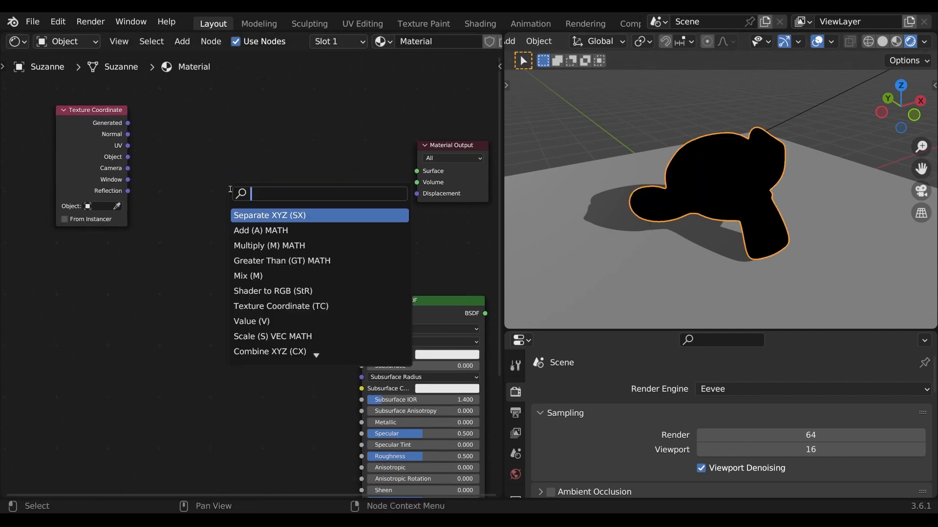
type("che")
key("Return")
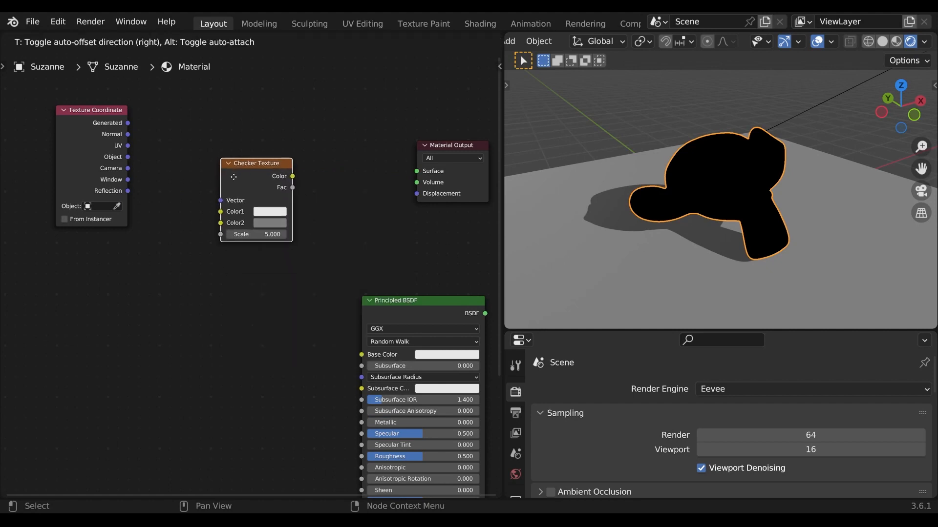
left_click(228, 149)
Connect the Camera coordinates to the Checker Texture's Vector and its Color output to the Material Output's Surface
left_click_drag(127, 168, 216, 169)
left_click(269, 135, "ctrl+shift")
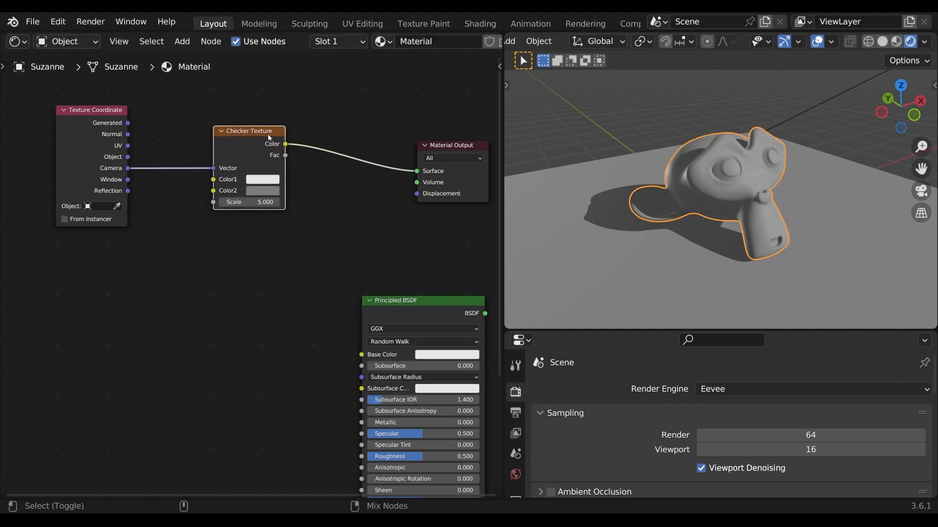
left_click_drag(268, 135, 271, 142)
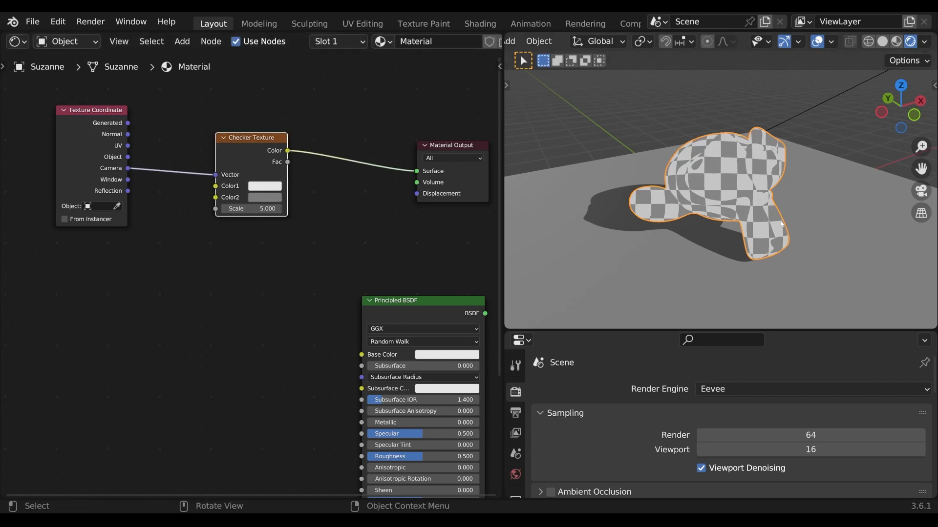
Compare the camera-mapped checker pattern on the monkey head in orthographic and perspective view
scroll(780, 221, "up", 3)
middle_click_drag(780, 222, 792, 240, "shift")
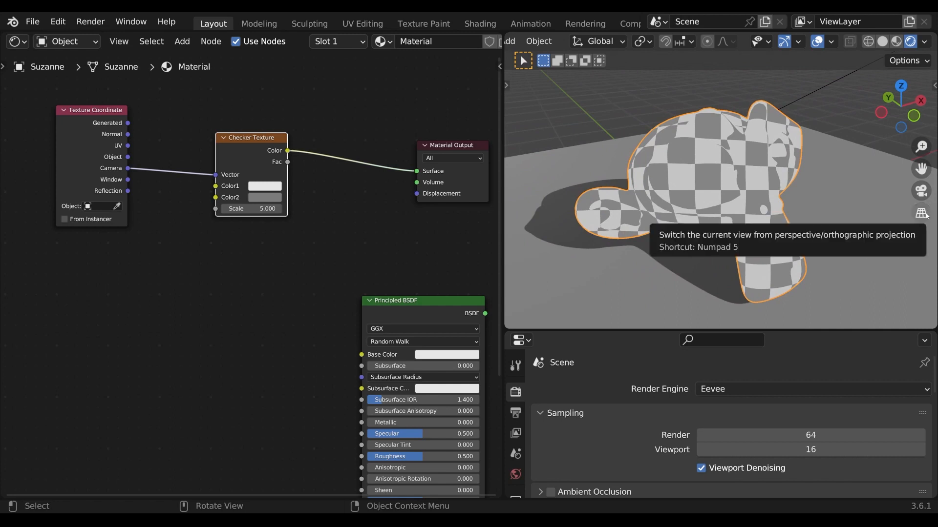
left_click(927, 215)
mouse_move(856, 233)
middle_mouse_down()
mouse_move(746, 236)
mouse_move(839, 226)
middle_mouse_up()
left_click(922, 218)
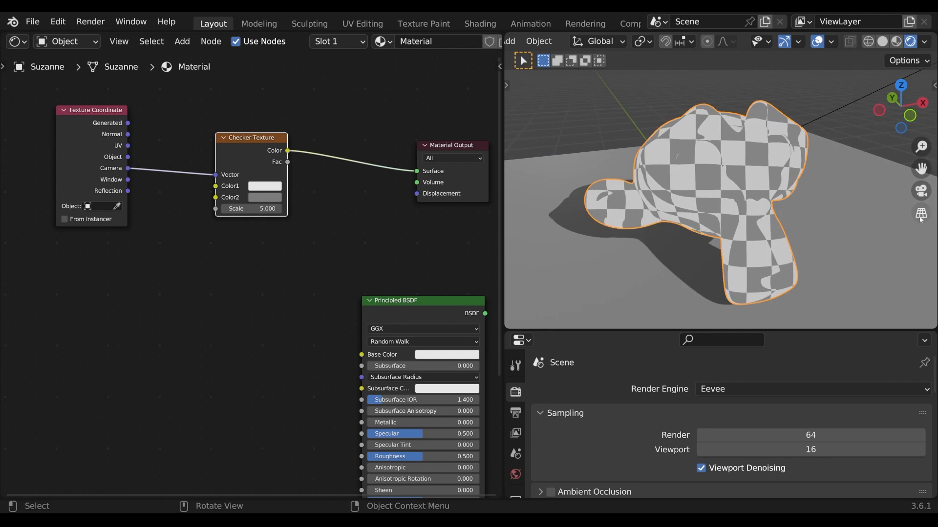
Feed the Checker Texture's Vector with Window coordinates and compare the pattern in orthographic and perspective view
left_click_drag(128, 180, 216, 175)
left_click_drag(257, 152, 258, 163)
left_click(921, 213)
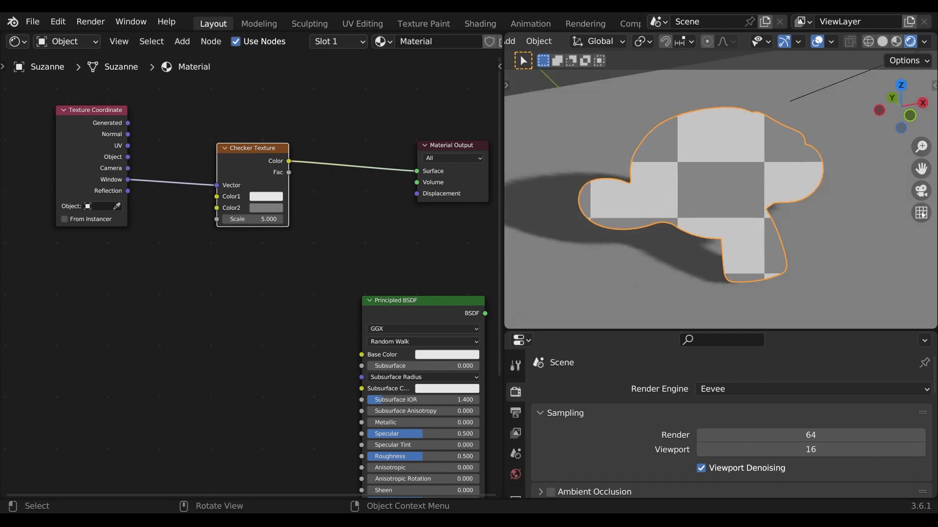
left_click(921, 213)
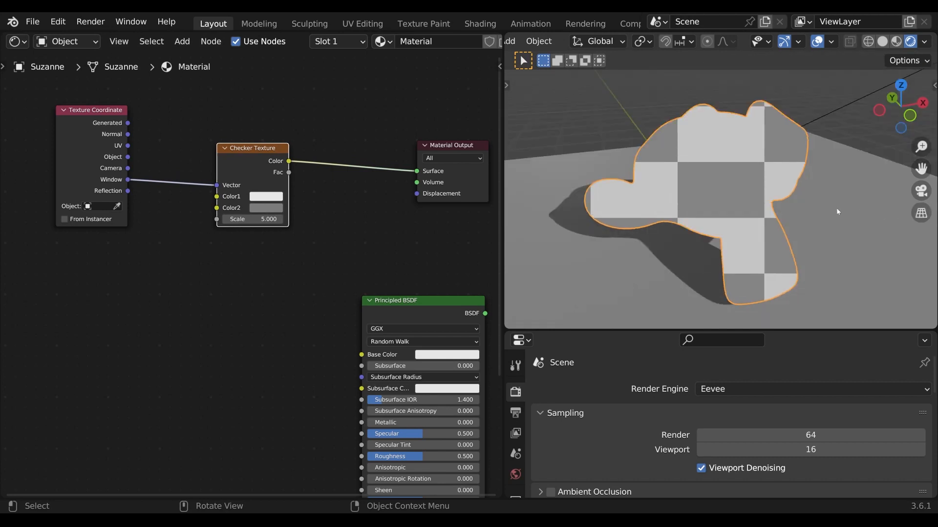
left_click_drag(504, 211, 489, 228)
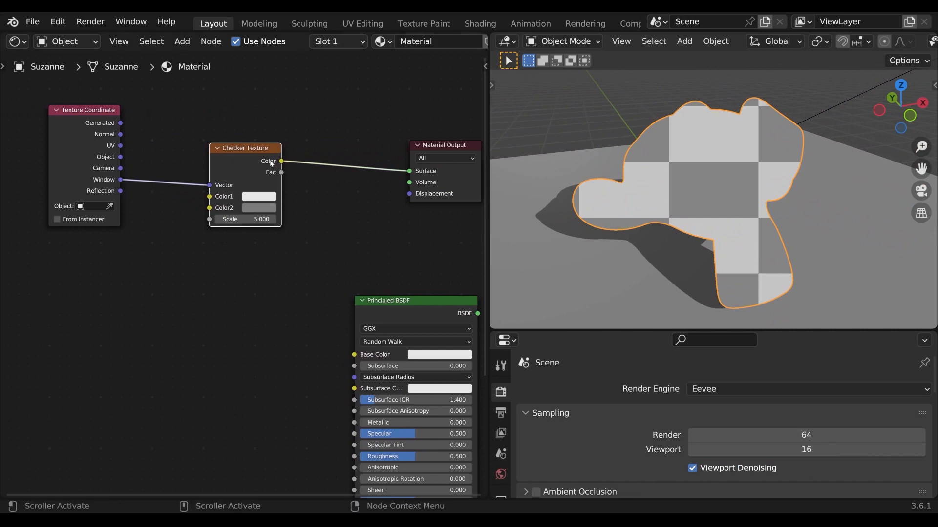
Move the Checker Texture closer to the Material Output and insert a Vector Math node between the Window coordinates and the texture
left_click_drag(247, 155, 337, 150)
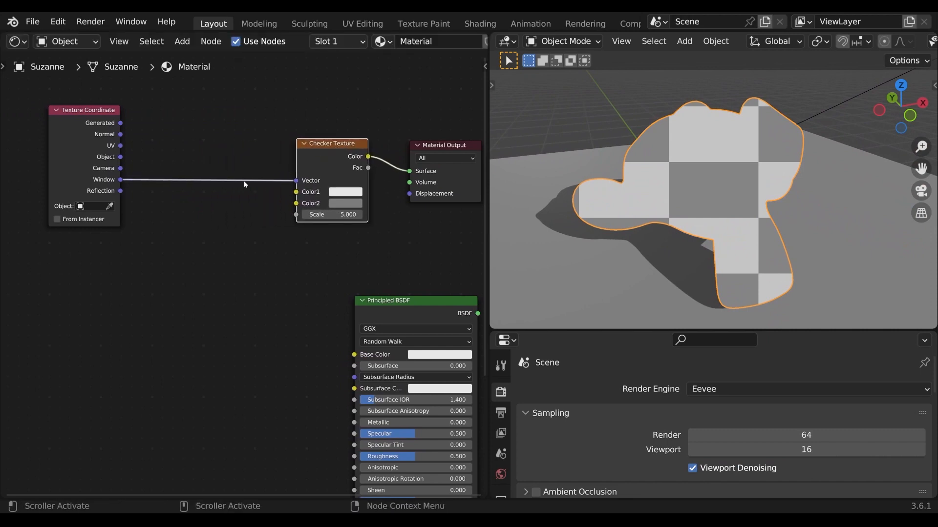
left_click_drag(296, 181, 242, 184)
type("vm")
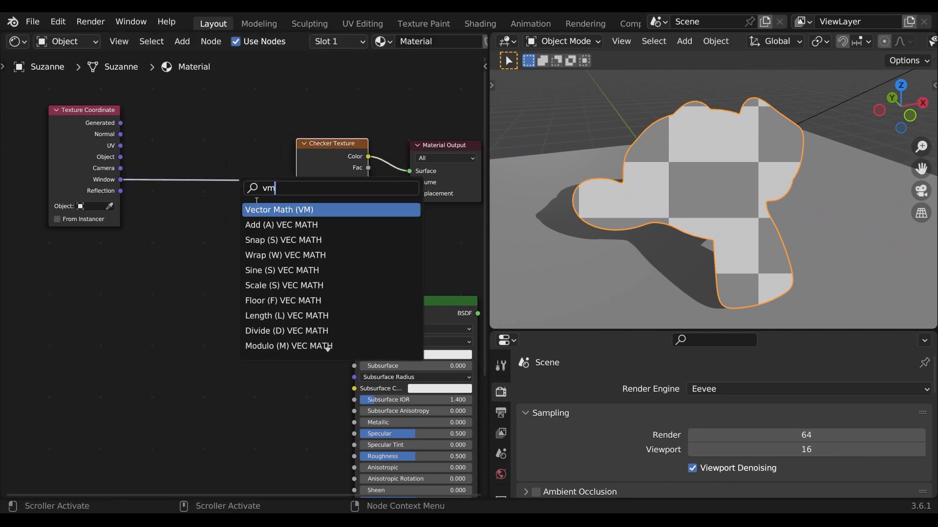
key("Return")
left_click(202, 174)
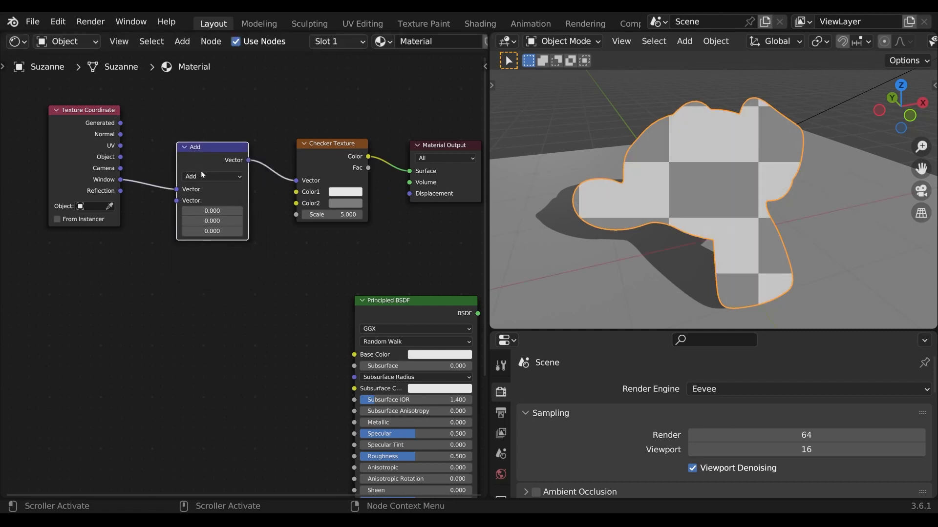
Set the Vector Math node to Multiply with X 1.540 and Y 1.000
left_click(202, 176)
left_click(213, 209)
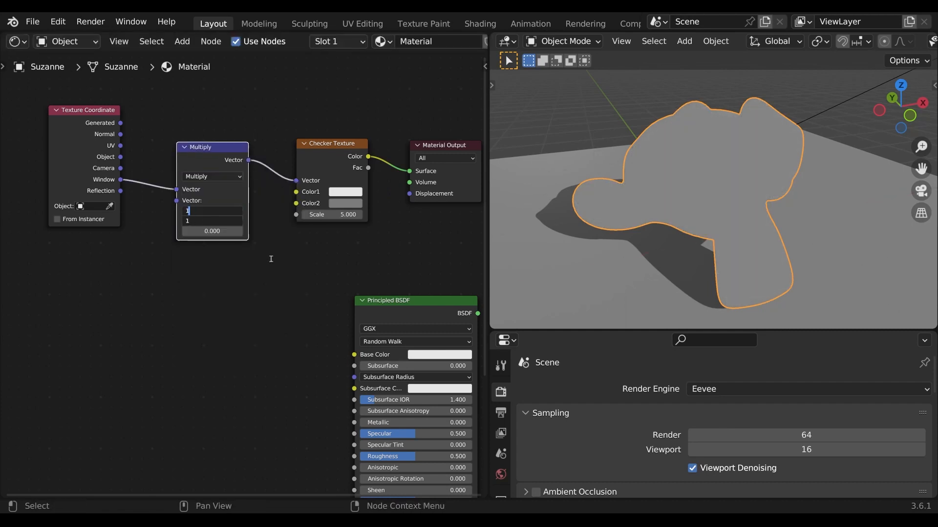
key("Return")
left_click_drag(224, 211, 250, 211, "shift")
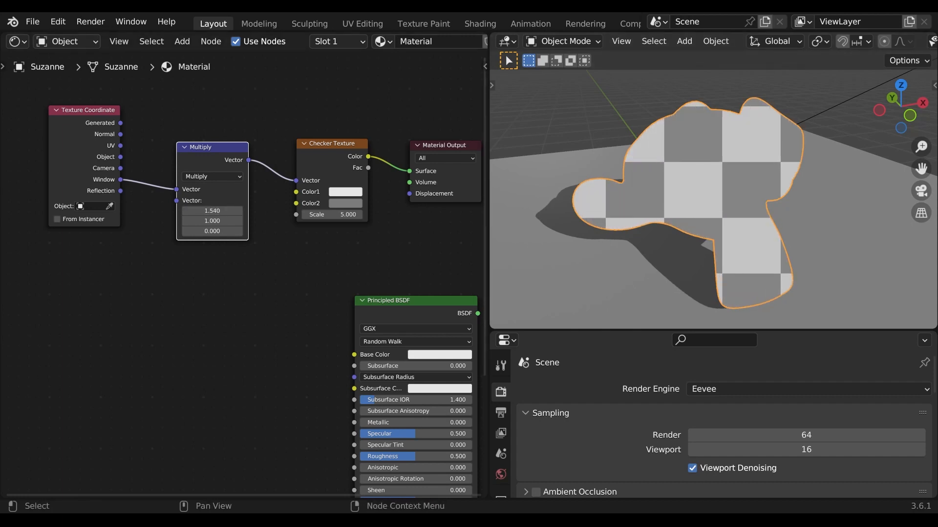
Move the Texture Coordinate node farther from the Checker Texture and delete the Multiply node
middle_click_drag(326, 269, 454, 334)
left_click_drag(199, 182, 98, 190)
left_click_drag(407, 342, 299, 194)
key("x")
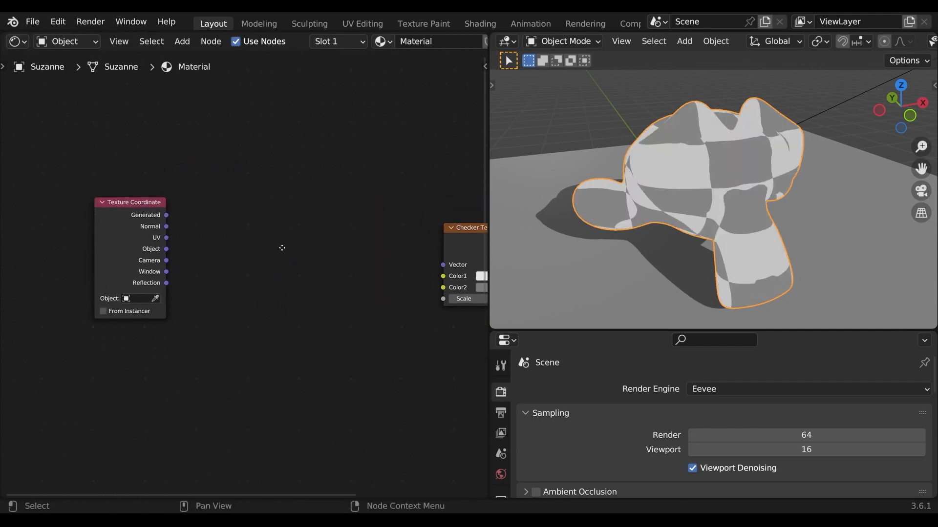
Add a Separate XYZ node beside the Texture Coordinate node
scroll(282, 247, "up", 2)
key("shift+a")
type("sep")
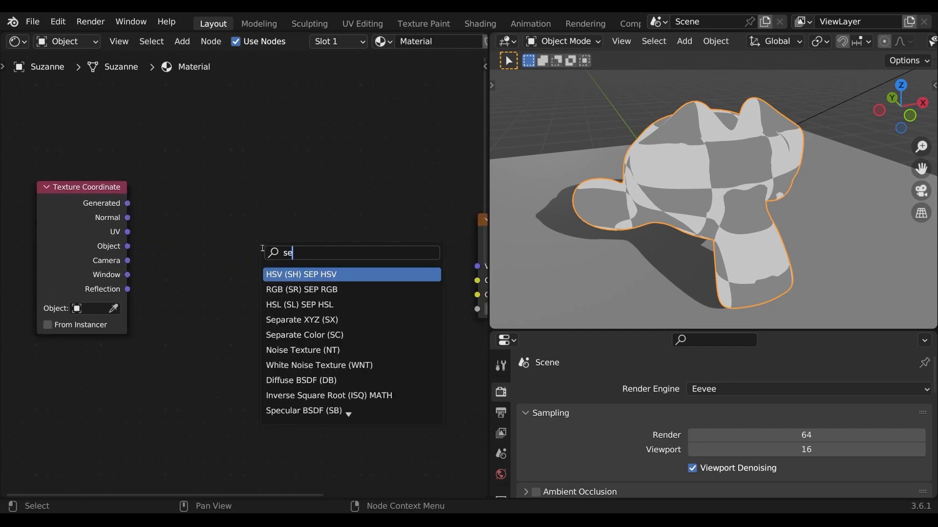
key("Down")
key("Down")
key("Down")
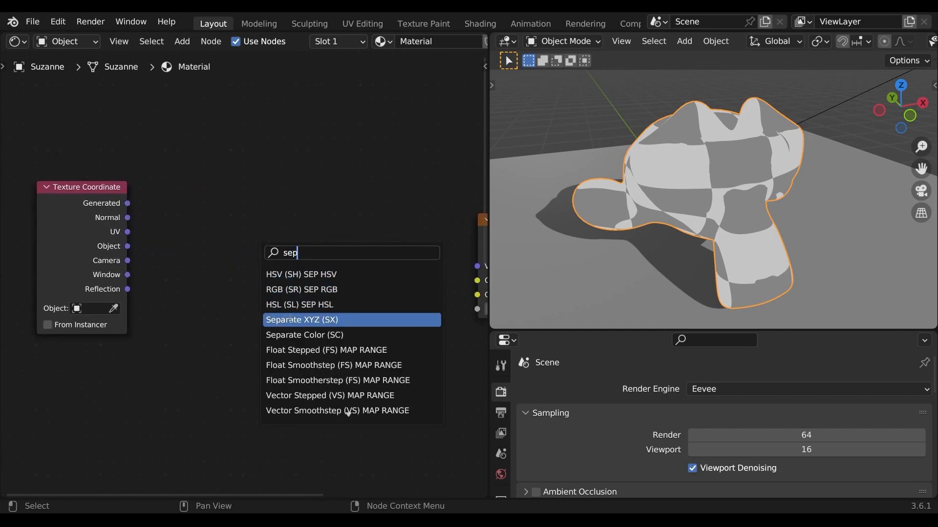
key("Return")
left_click(258, 322)
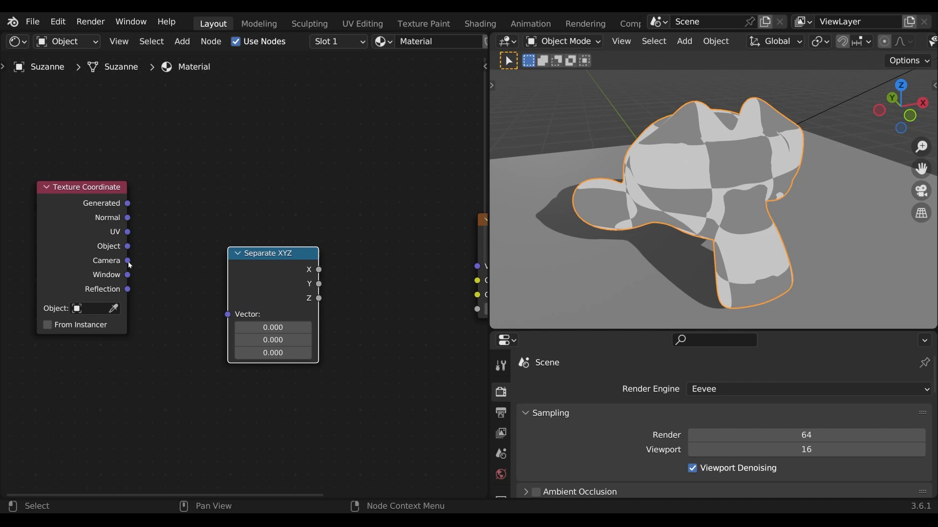
Connect the Camera coordinates to the Separate XYZ node's Vector and preview its Z output on the monkey head
left_click_drag(129, 263, 228, 314)
left_click_drag(258, 263, 207, 268)
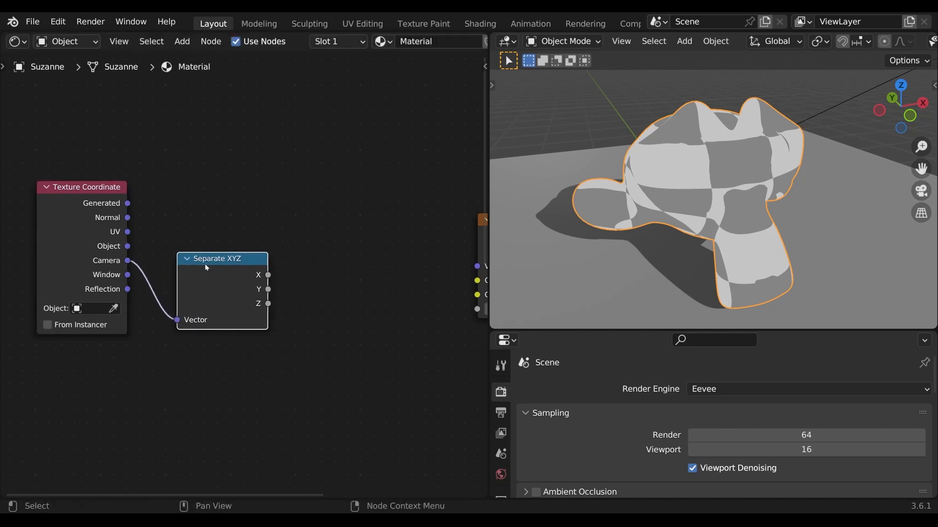
left_click(216, 265, "ctrl+shift")
left_click(215, 264, "ctrl+shift")
left_click(215, 265, "ctrl+shift")
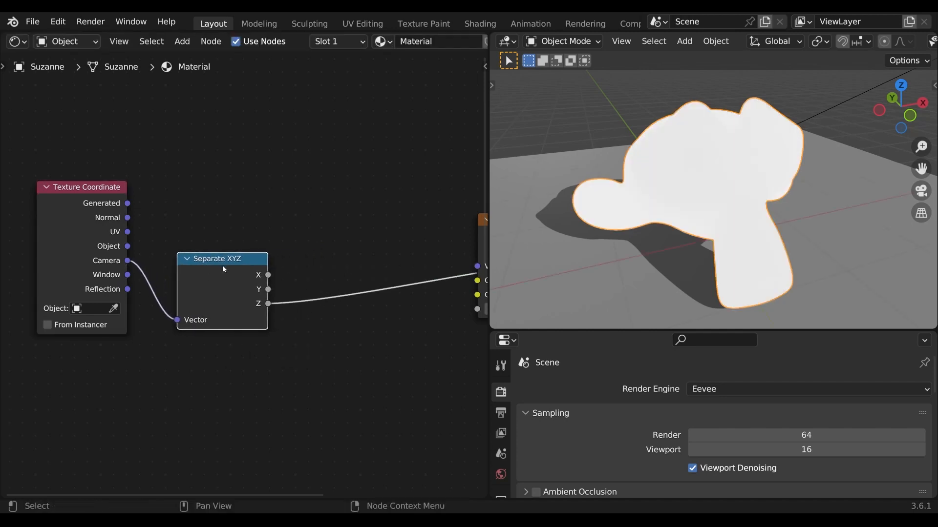
left_click_drag(223, 267, 210, 293)
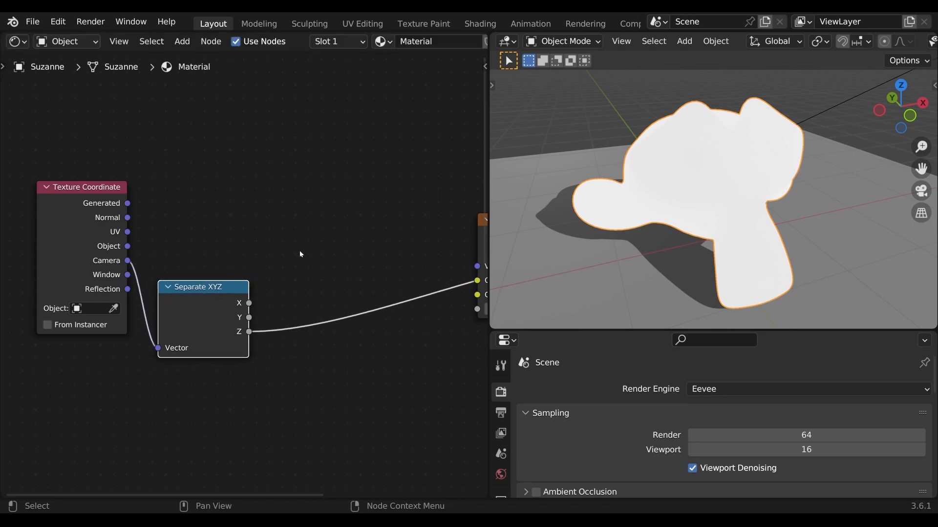
Add a Vector Math node above the Separate XYZ node and set its operation to Divide
key("Tab")
type("vm")
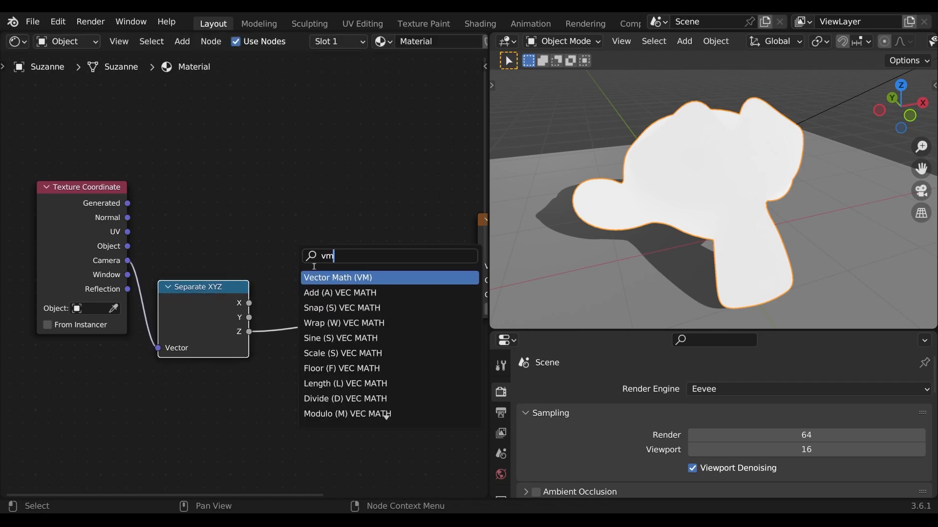
key("Return")
left_click(302, 173)
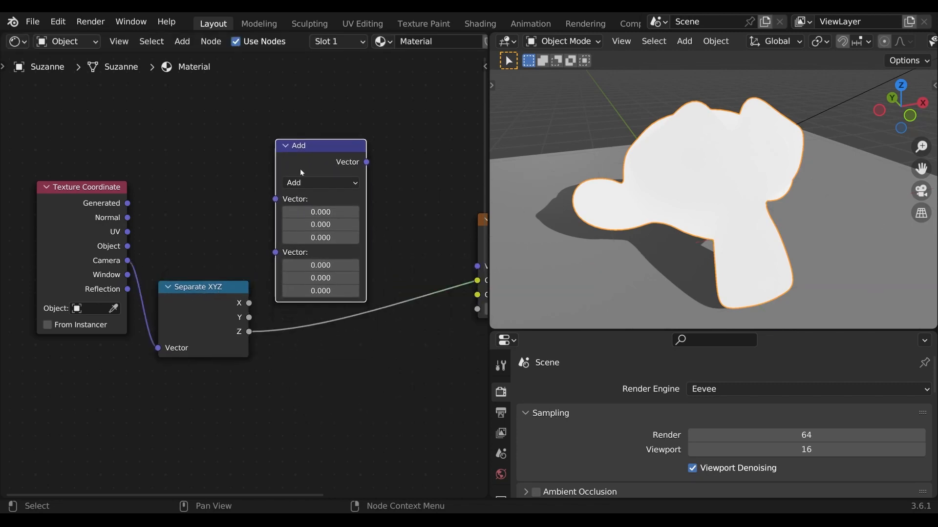
left_click(305, 183)
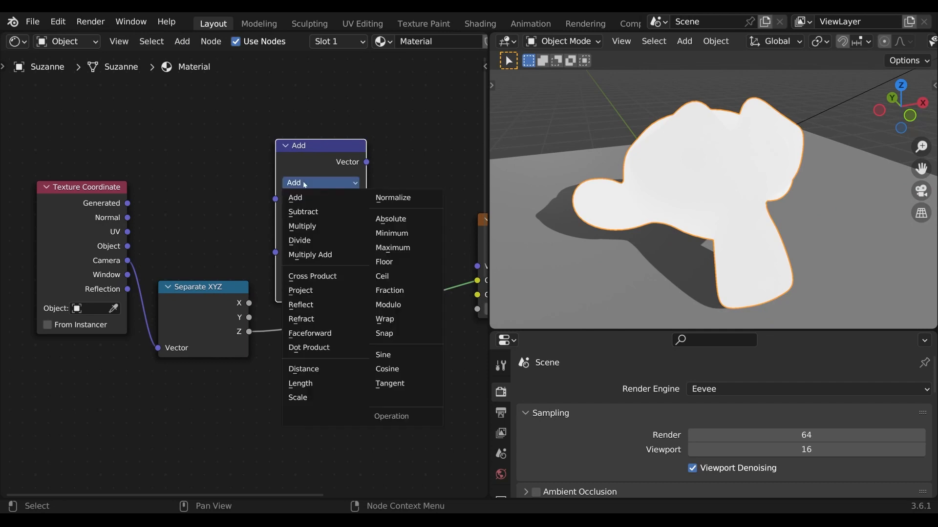
left_click(304, 239)
Connect the Camera coordinates to the Divide node's first Vector and the Separate XYZ's Z to its second Vector
left_click_drag(128, 261, 286, 202)
left_click_drag(250, 335, 276, 213)
left_click_drag(322, 151, 325, 212)
Connect the Divide output to the Checker Texture's Vector and preview the texture on the monkey head
middle_click_drag(359, 225, 272, 232)
left_click_drag(282, 228, 390, 272)
middle_click_drag(402, 262, 291, 261)
left_click(320, 230, "ctrl+shift")
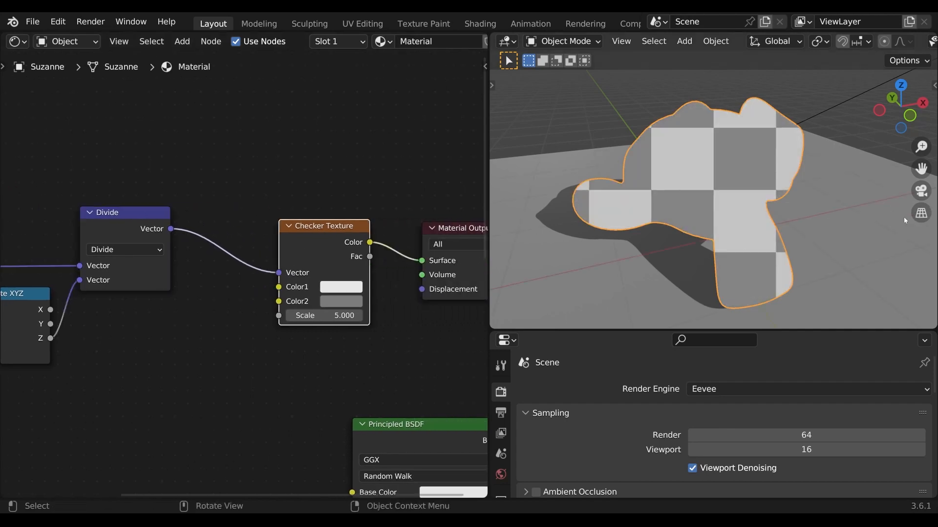
Compare the depth-divided checker pattern on the monkey head in perspective and orthographic view
middle_click_drag(728, 239, 680, 237)
scroll(681, 236, "up", 2)
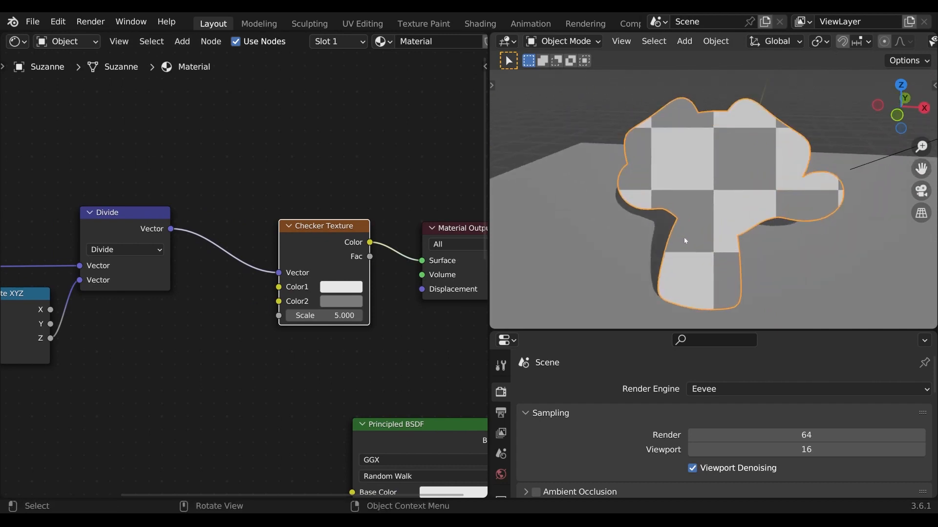
left_click(921, 213)
middle_click_drag(831, 237, 892, 246)
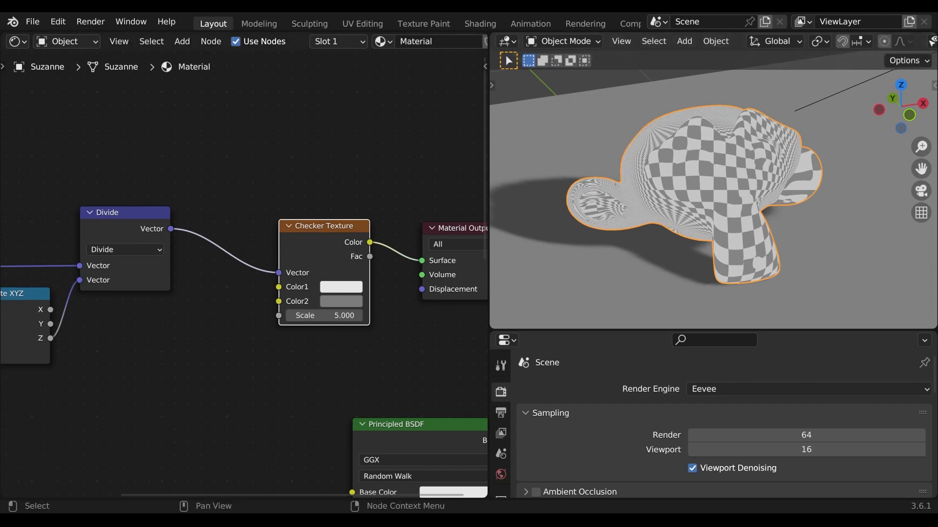
Move the Texture Coordinate, Separate XYZ and Divide nodes together away from the Checker Texture to make room
middle_click_drag(193, 338, 401, 324)
scroll(401, 324, "down", 4)
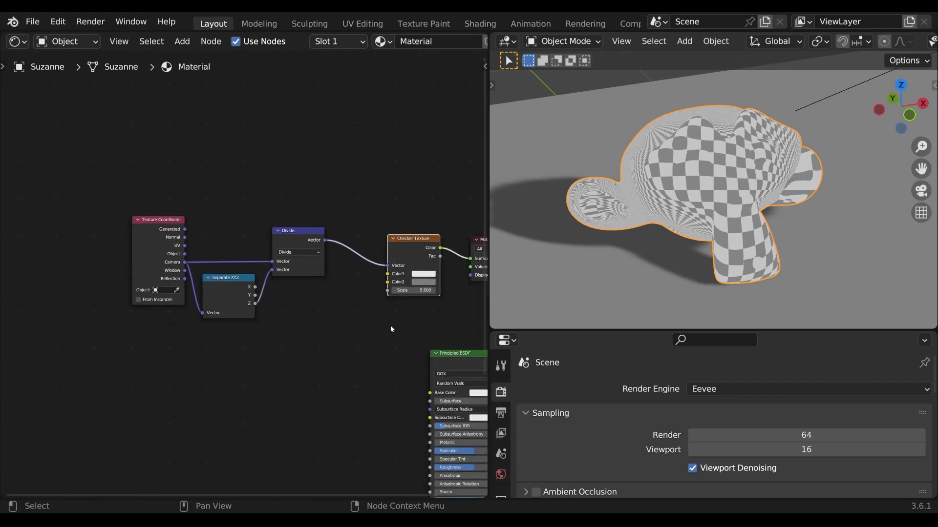
left_click_drag(354, 350, 170, 251)
key("g")
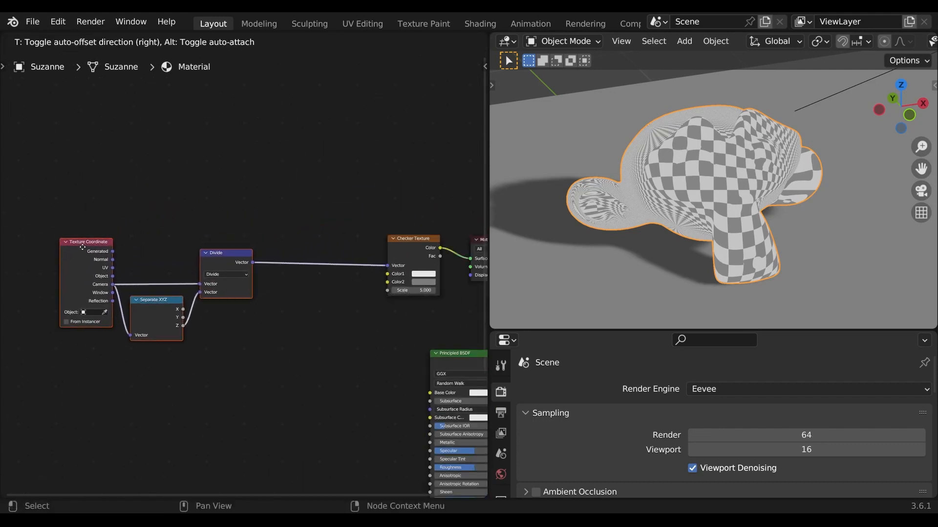
left_click(248, 199)
Add a Mix node between the Divide and Checker Texture nodes and set its data type to Vector
key("shift+a")
type("mix")
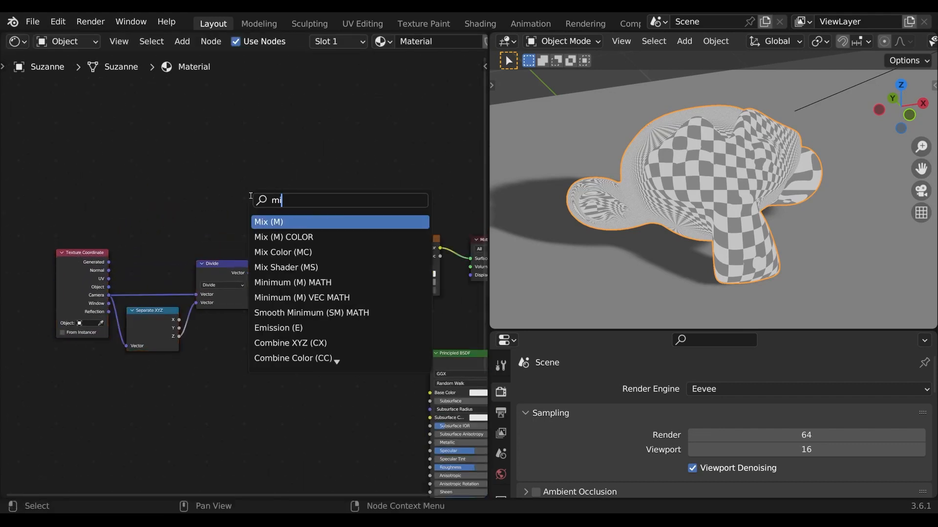
left_click(281, 222)
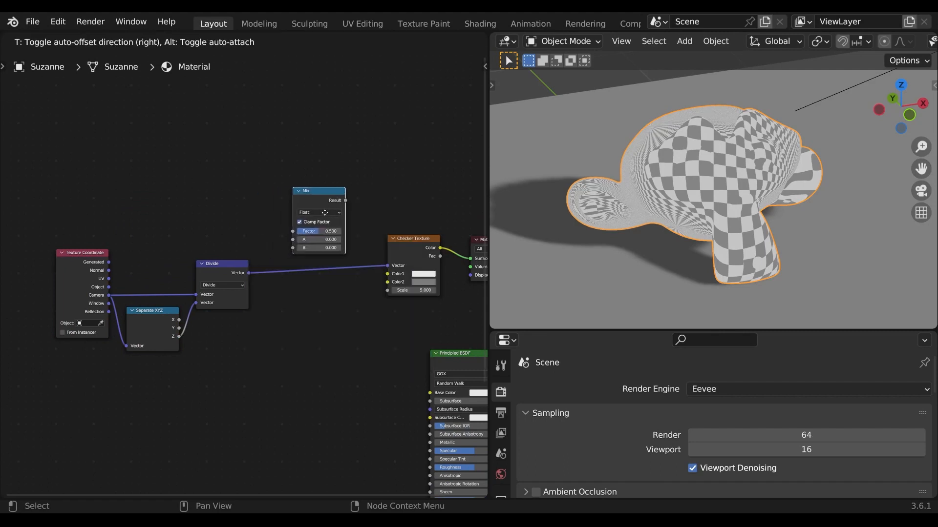
left_click(338, 206)
scroll(339, 205, "up", 1)
left_click(339, 203)
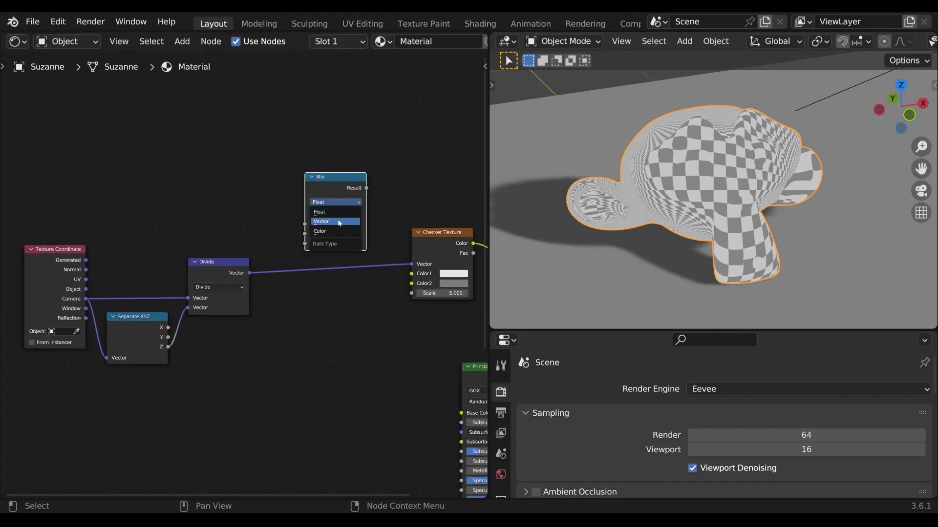
left_click(335, 219)
Connect the Camera coordinates to the Mix node's A input and the Divide output to its B input
middle_click_drag(130, 259, 186, 250)
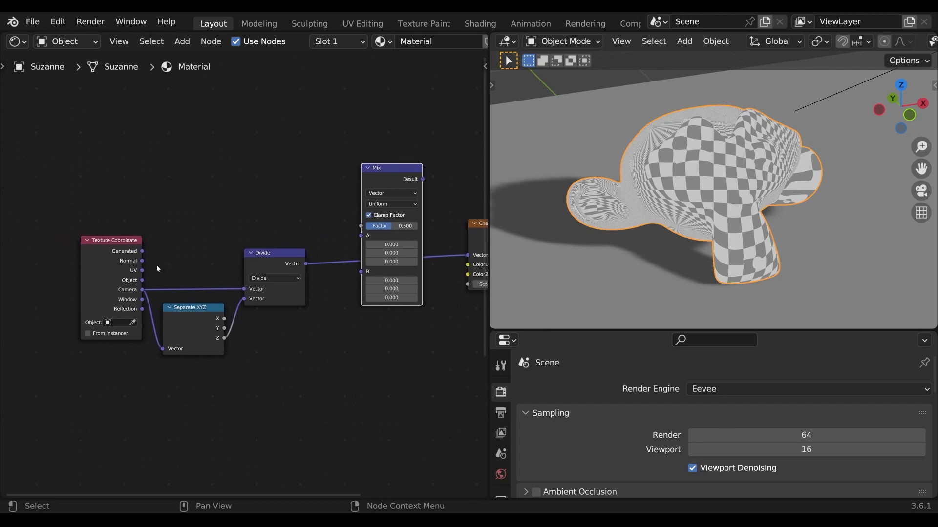
left_click_drag(116, 242, 72, 171)
left_click_drag(100, 218, 361, 239)
left_click_drag(390, 171, 401, 151)
left_click_drag(304, 264, 372, 226)
Set the Mix factor to 0 and connect its Result to the Checker Texture's Vector
middle_click_drag(398, 153, 292, 168)
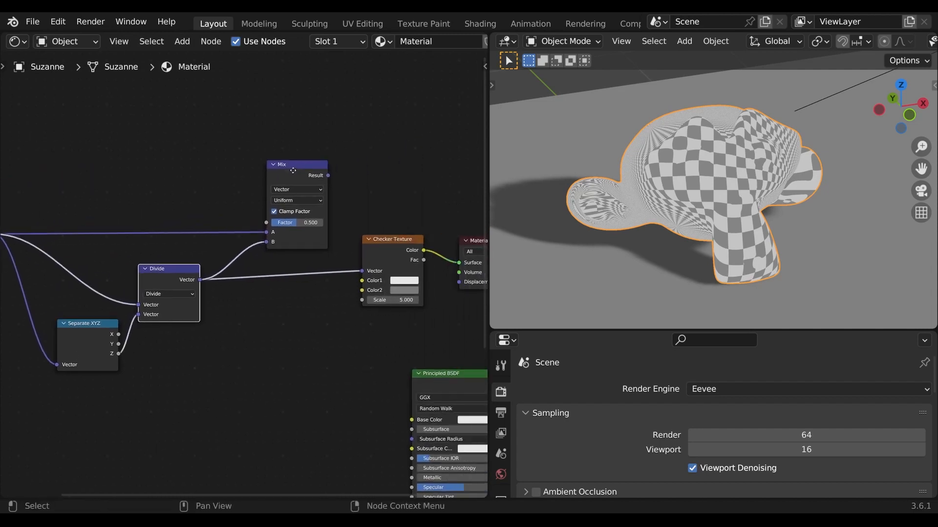
left_click_drag(296, 223, 277, 213)
left_click_drag(326, 175, 361, 272)
middle_click_drag(328, 283, 379, 282)
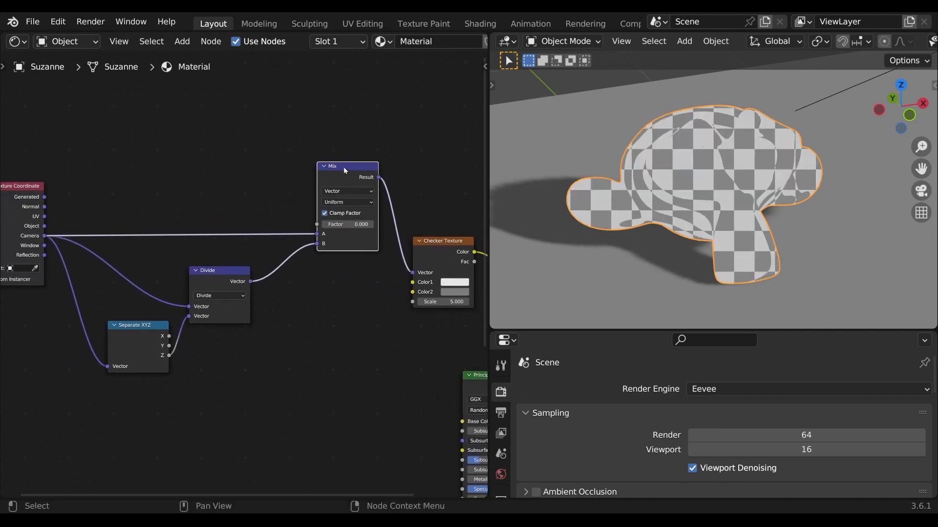
left_click_drag(344, 166, 341, 178)
scroll(342, 177, "up", 2)
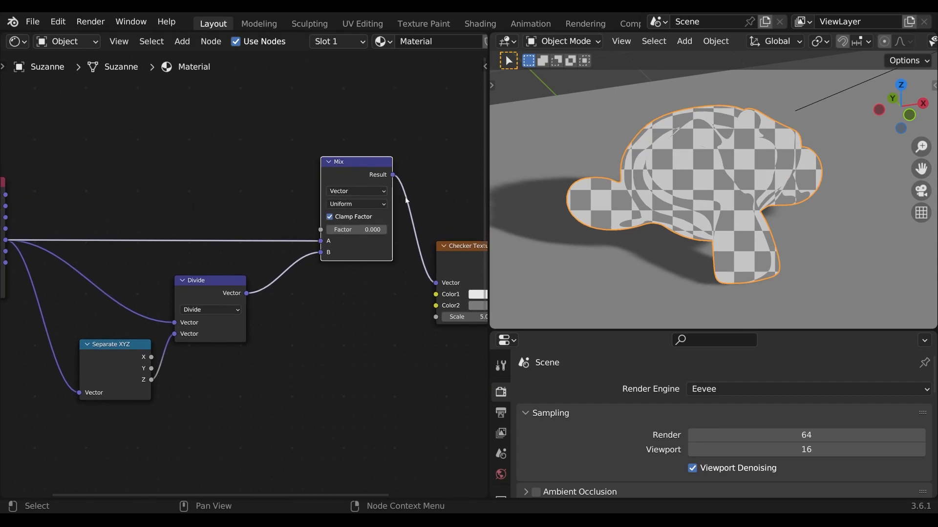
Compare the checker pattern in perspective and orthographic view with the Mix factor at 0
left_click(921, 213)
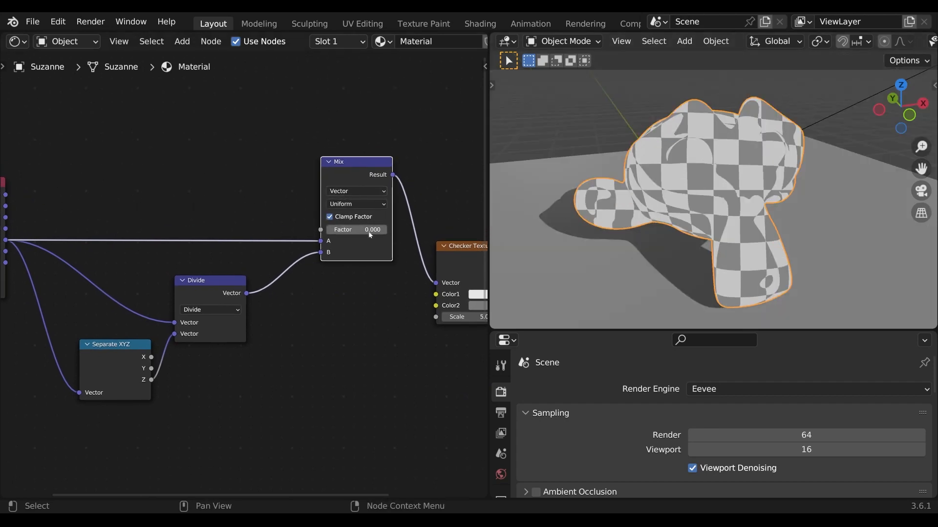
mouse_move(332, 230)
left_mouse_down()
mouse_move(391, 229)
mouse_move(323, 229)
left_mouse_up()
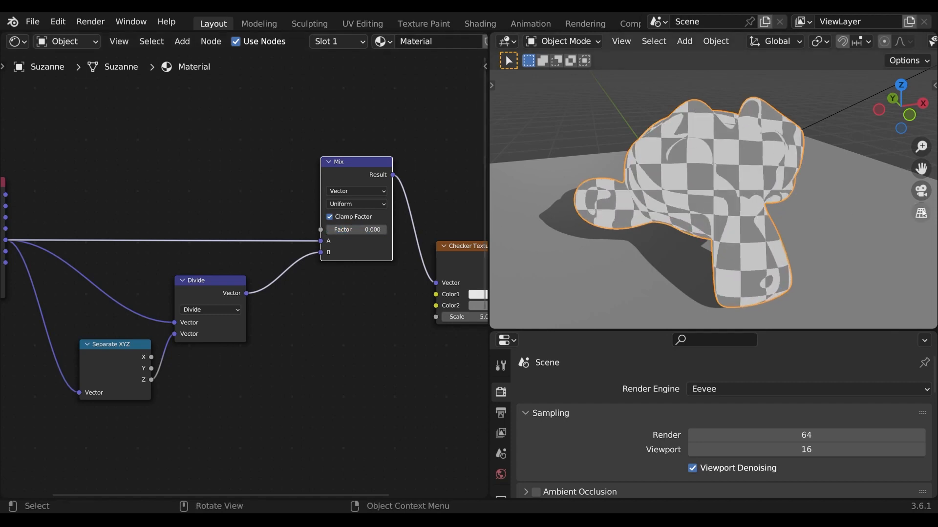
left_click(921, 213)
Check the pattern in both projections with the Mix factor at 1, and set the factor back to 0 for orthographic view
left_click_drag(334, 230, 391, 229)
left_click(921, 214)
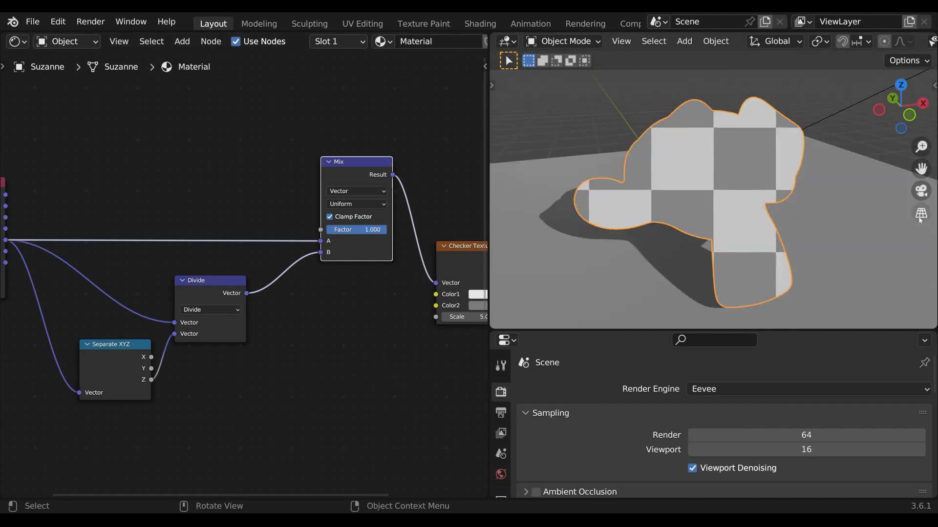
scroll(310, 276, "down", 2)
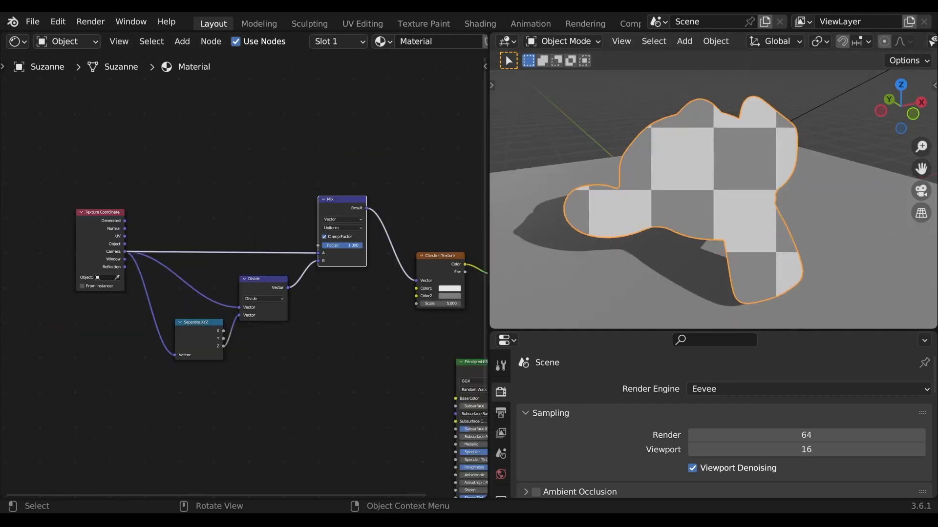
left_click(921, 213)
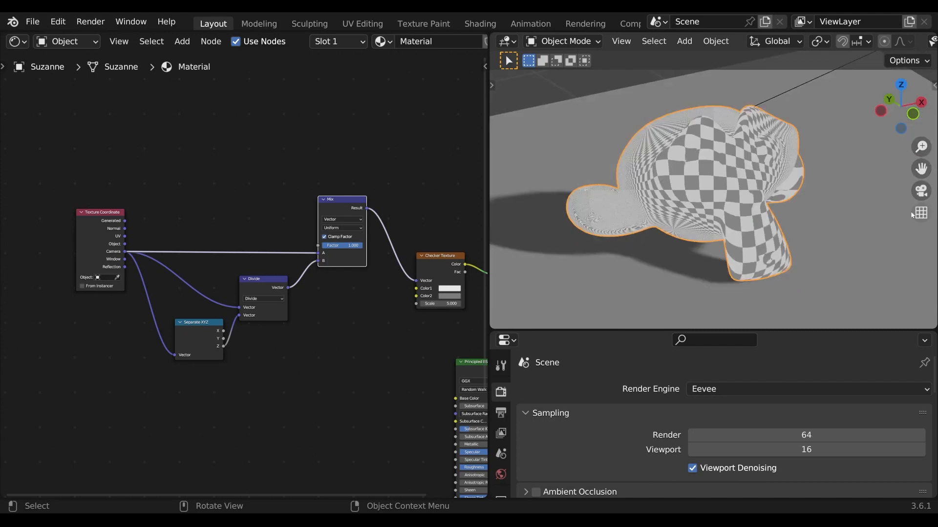
left_click_drag(358, 249, 324, 248)
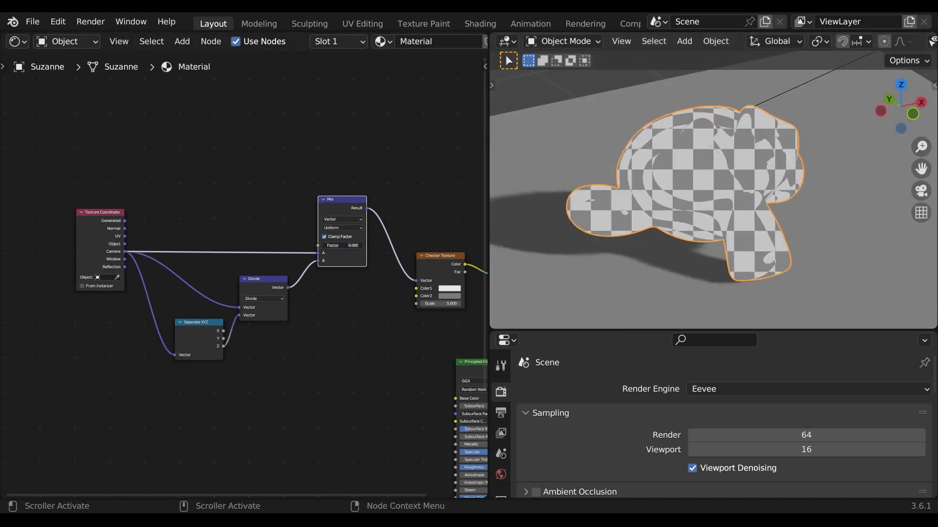
middle_click_drag(562, 224, 581, 209)
Move the Texture Coordinate, Separate XYZ, Divide and Mix nodes horizontally away from the Checker Texture to make room
left_click_drag(361, 376, 107, 209)
key("g")
key("x")
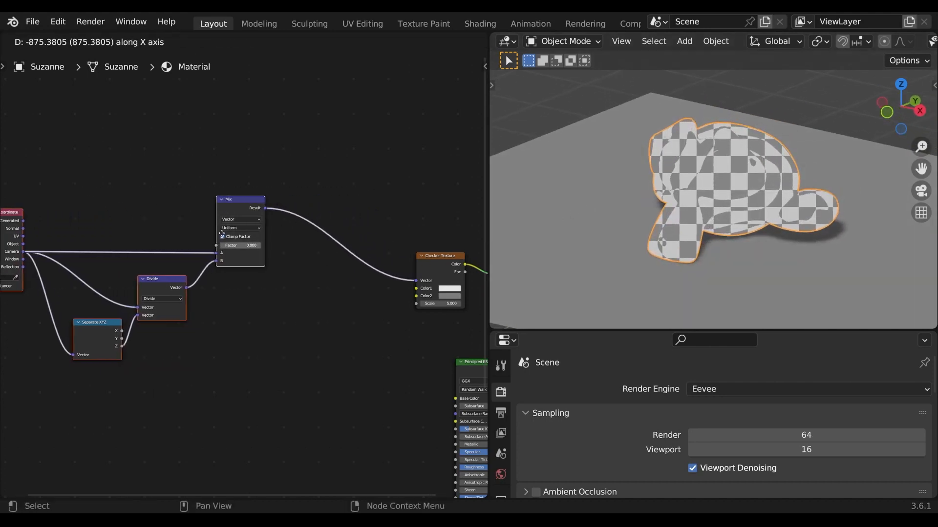
left_click(221, 235)
Insert a Vector Math node between the Mix and Checker Texture nodes and set its operation to Multiply
key("Tab")
type("vec")
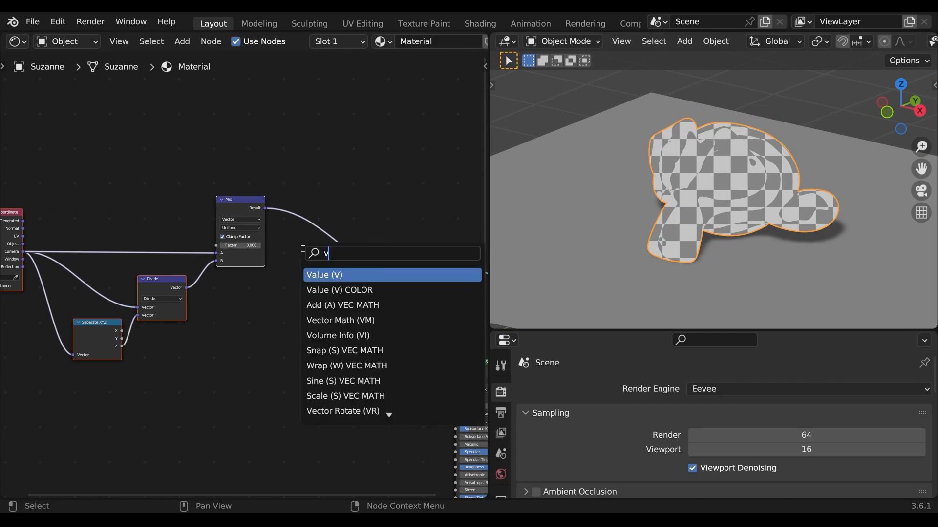
key("Return")
left_click(311, 218)
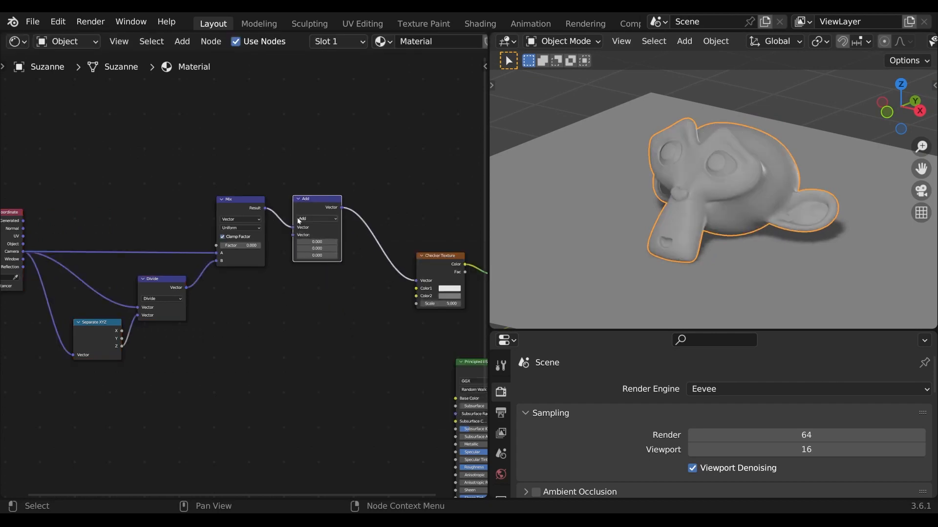
left_click(315, 219)
left_click(314, 242)
Set the X and Y components of the Multiply node's second vector to 1
scroll(352, 230, "up", 2)
left_click_drag(352, 226, 352, 237)
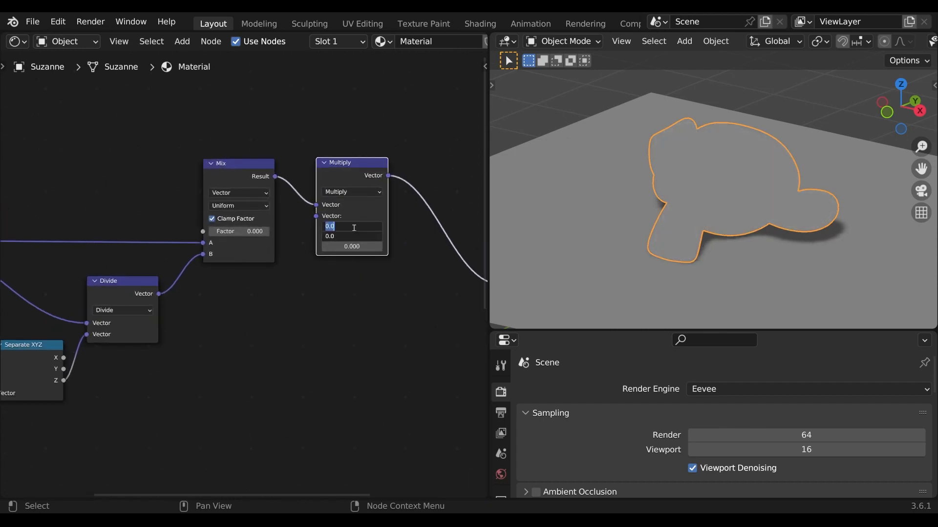
type("1")
key("Return")
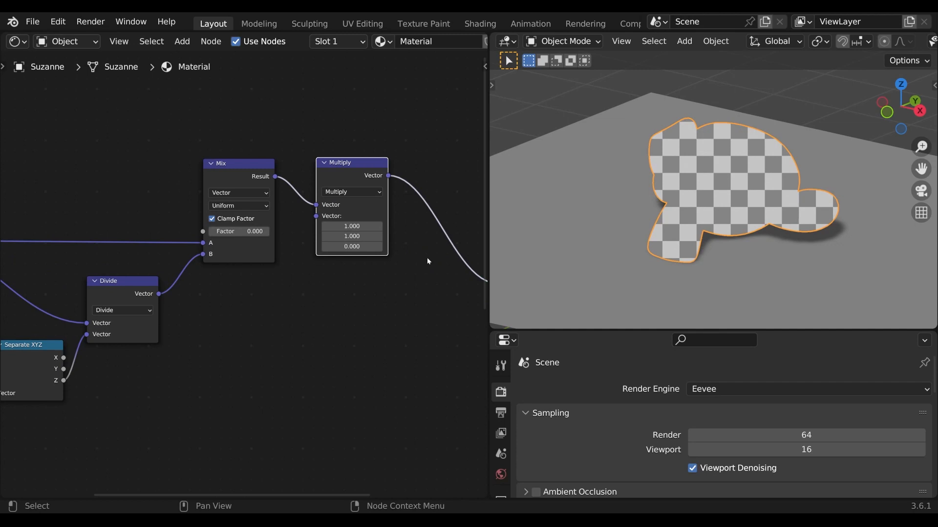
Check the checker pattern in perspective view with the Mix factor at 1, and return to orthographic view with the factor at 0
scroll(410, 277, "down", 4)
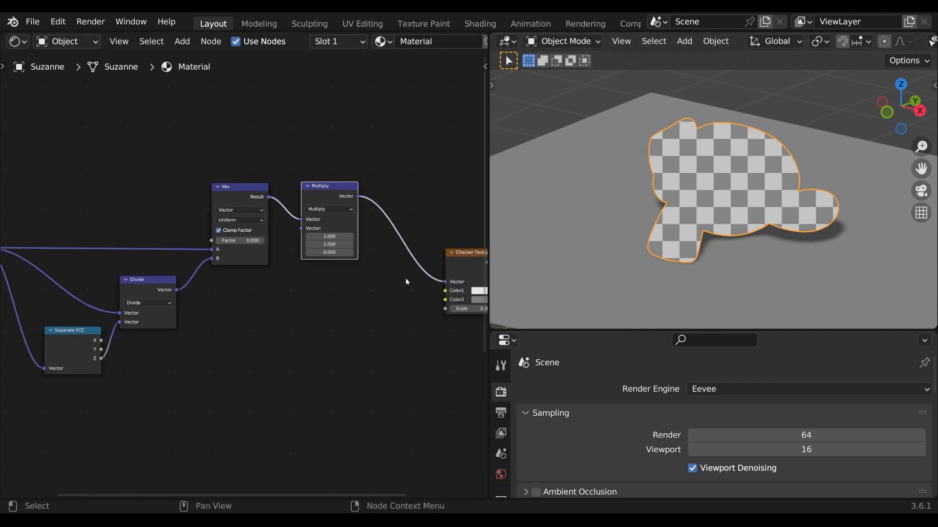
middle_click_drag(345, 292, 368, 295)
scroll(368, 294, "down", 1)
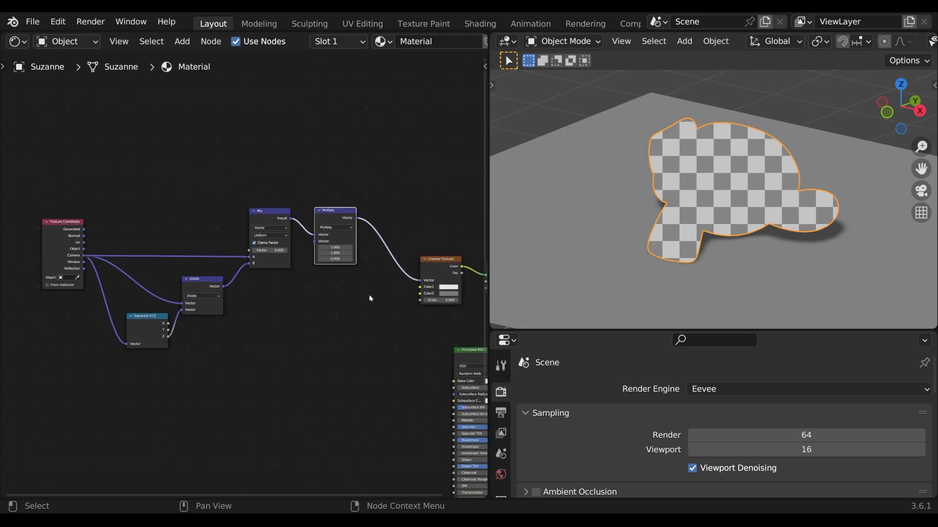
left_click(921, 213)
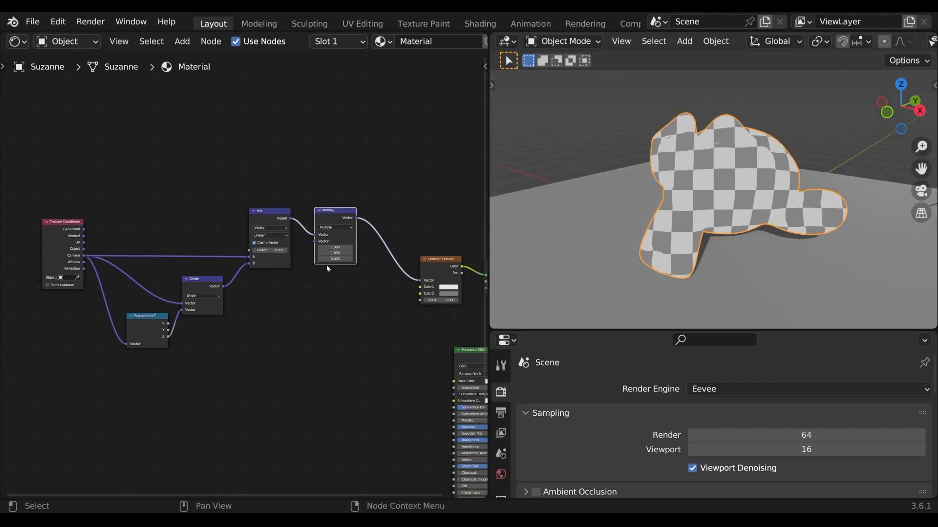
left_click_drag(281, 251, 292, 251)
middle_click_drag(745, 236, 896, 240)
scroll(801, 242, "up", 5)
left_click(922, 213)
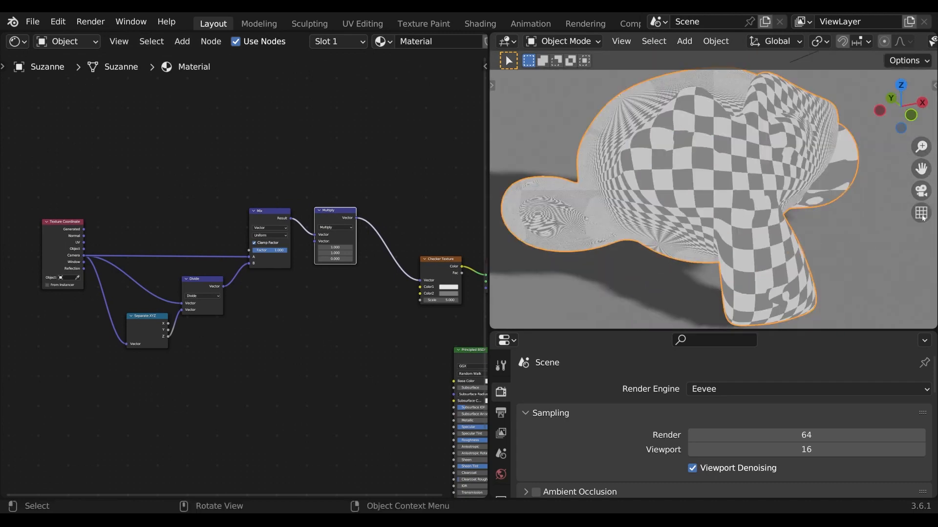
left_click_drag(278, 250, 253, 253)
Enclose the Texture Coordinate, Separate XYZ, Divide, Mix and Multiply nodes in a frame labelled "Screen Coordinates"
scroll(268, 287, "down", 3)
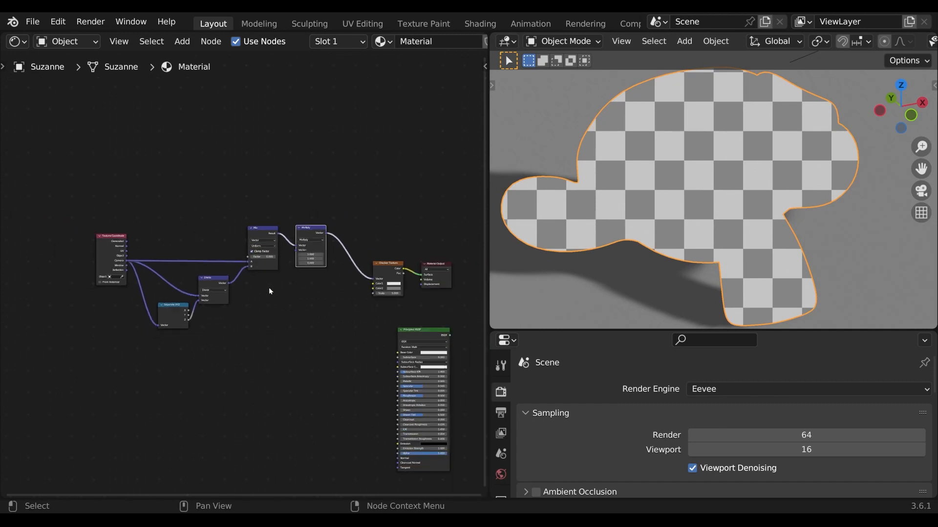
left_click_drag(327, 362, 77, 187)
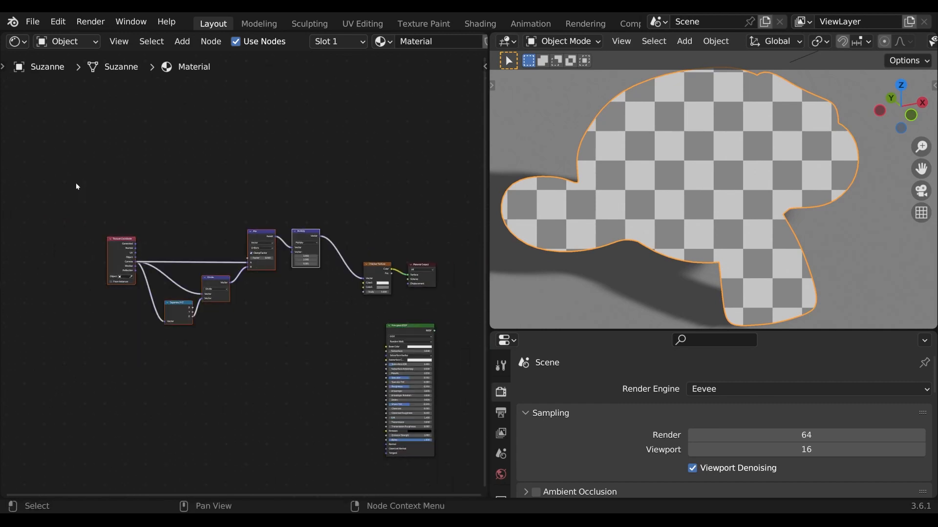
key("ctrl+j")
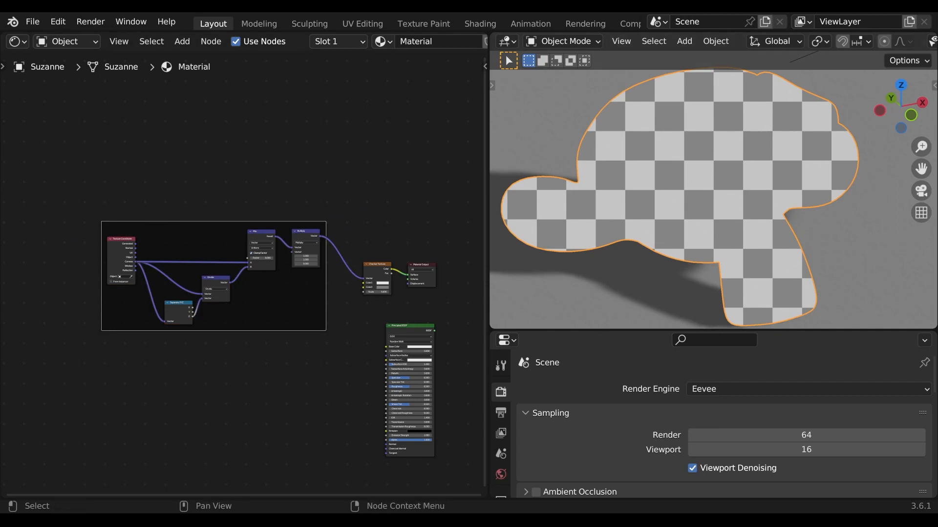
key("F2")
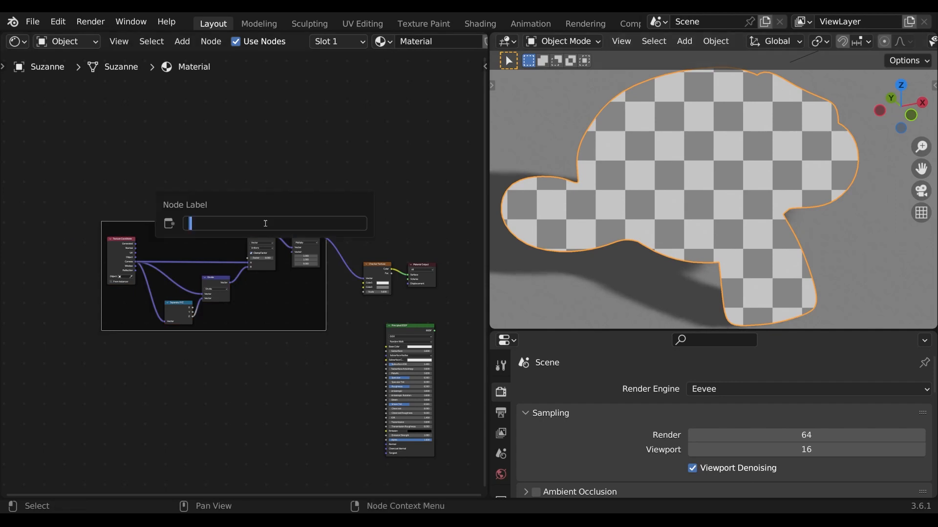
type("Screen Coordinates")
key("Return")
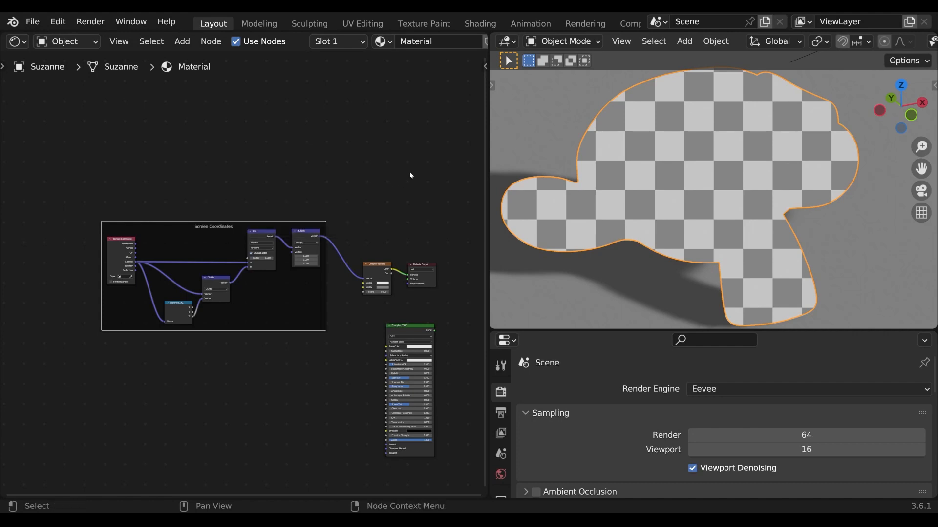
Give the Mix node a custom magenta color with hue 0.872 and saturation 0.641
scroll(391, 190, "up", 1)
left_click_drag(323, 212, 312, 225)
scroll(327, 257, "up", 1)
middle_click_drag(333, 253, 297, 271)
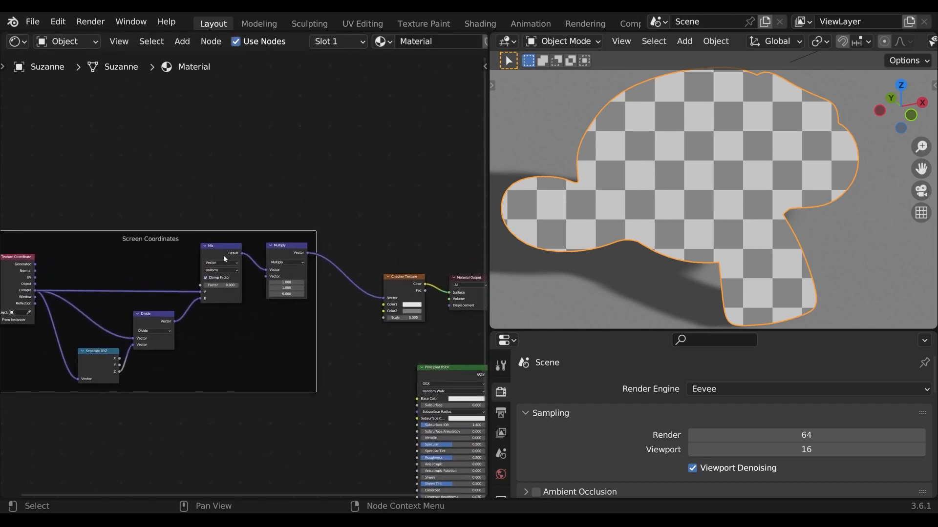
key("n")
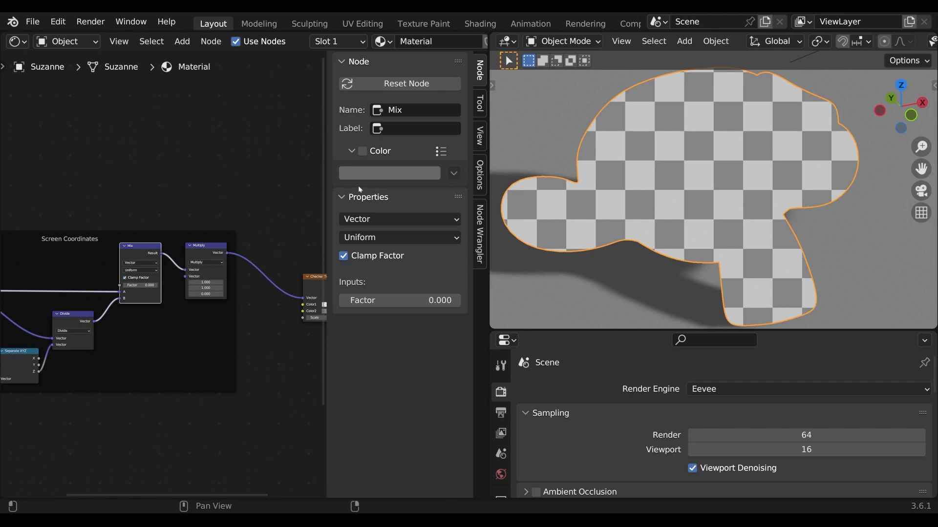
left_click(363, 152)
left_click(368, 175)
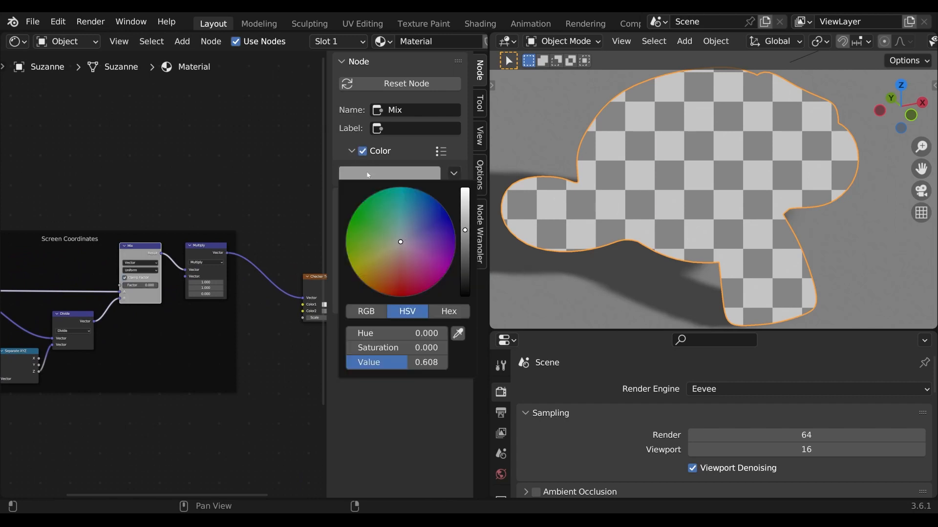
left_click_drag(423, 260, 426, 267)
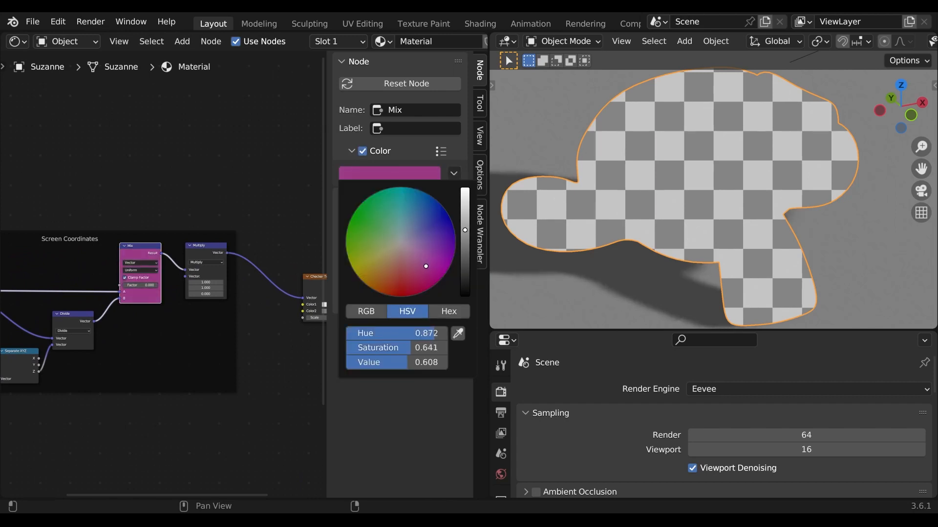
Set the Mix node's Factor to 1 and switch the 3D viewport to perspective projection
scroll(227, 187, "down", 1)
middle_click_drag(227, 187, 293, 186)
scroll(276, 201, "down", 1)
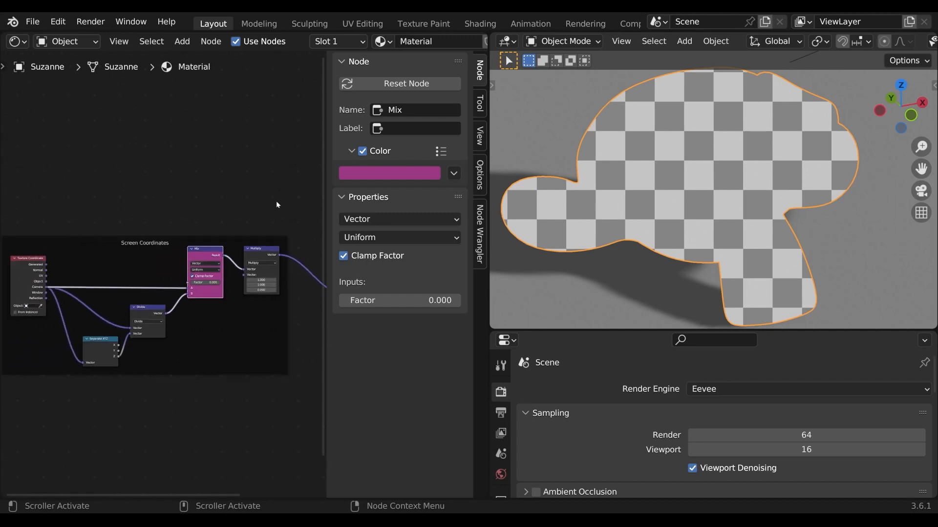
left_click_drag(207, 283, 237, 283)
left_click(921, 213)
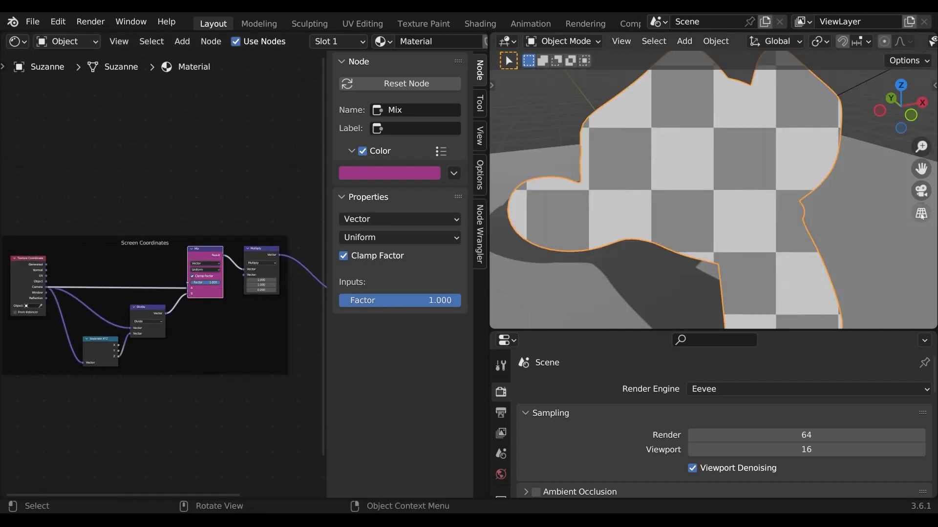
Delete the Checker Texture node from the material
scroll(171, 297, "down", 2)
middle_click_drag(173, 301, 152, 293)
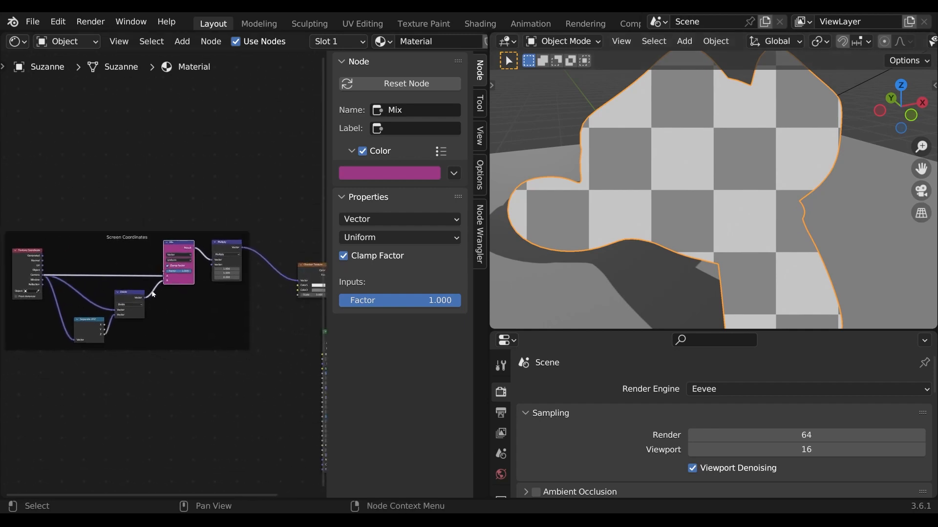
scroll(613, 222, "down", 2)
middle_click_drag(613, 223, 584, 218)
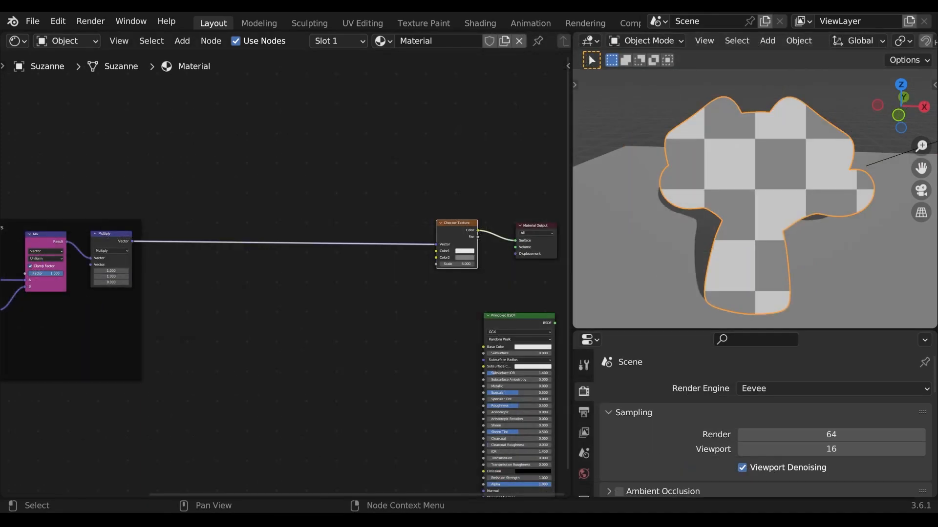
mouse_move(371, 292)
middle_mouse_down()
mouse_move(406, 291)
mouse_move(387, 288)
middle_mouse_up()
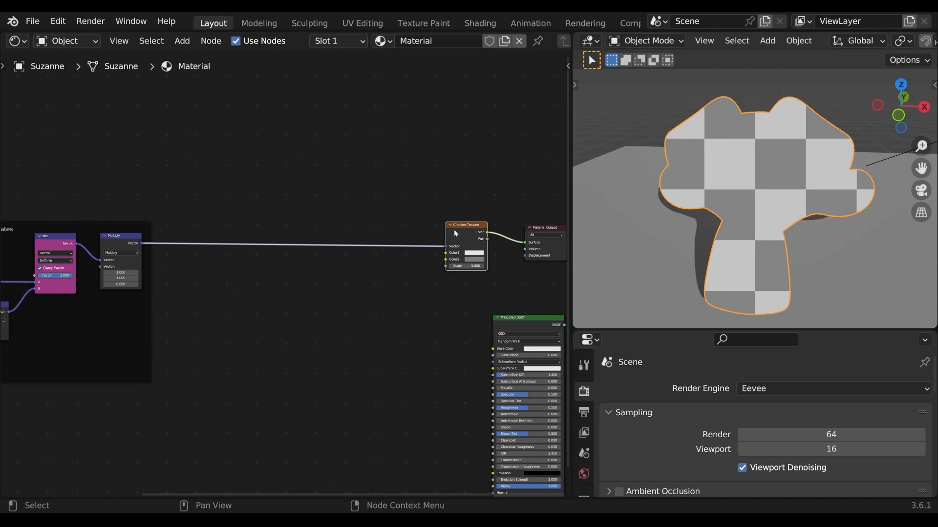
key("ctrl+x")
Add a Voronoi Texture node between the Screen Coordinates frame and the Material Output, and set its dimensions to 2D
key("Tab")
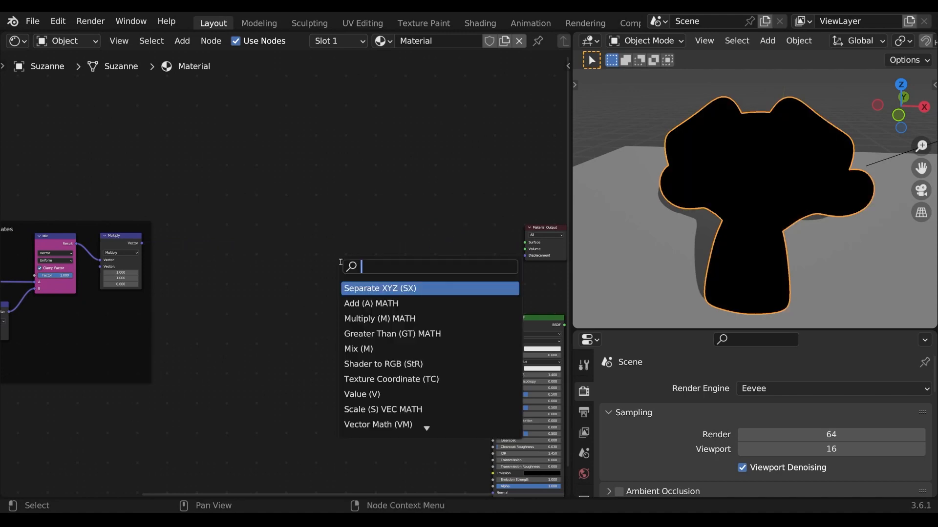
type("voro")
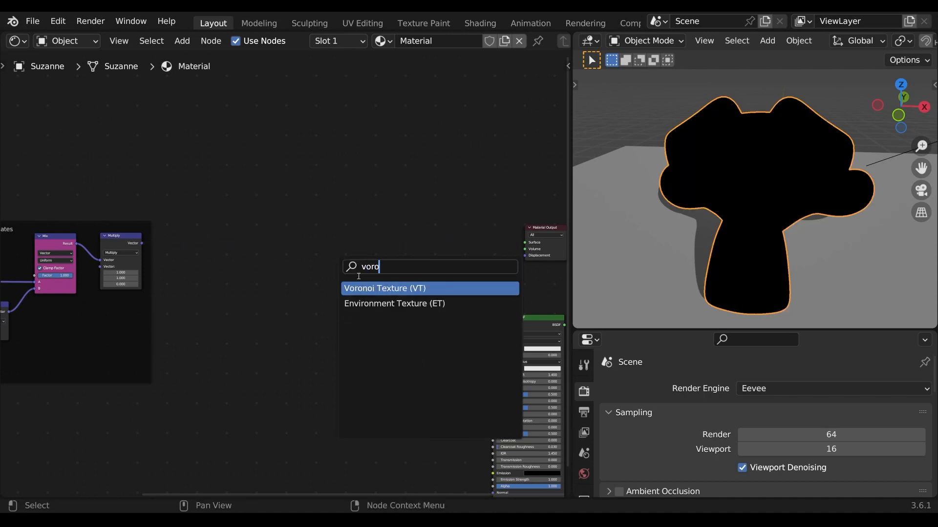
key("Return")
left_click(321, 247)
scroll(321, 248, "up", 1)
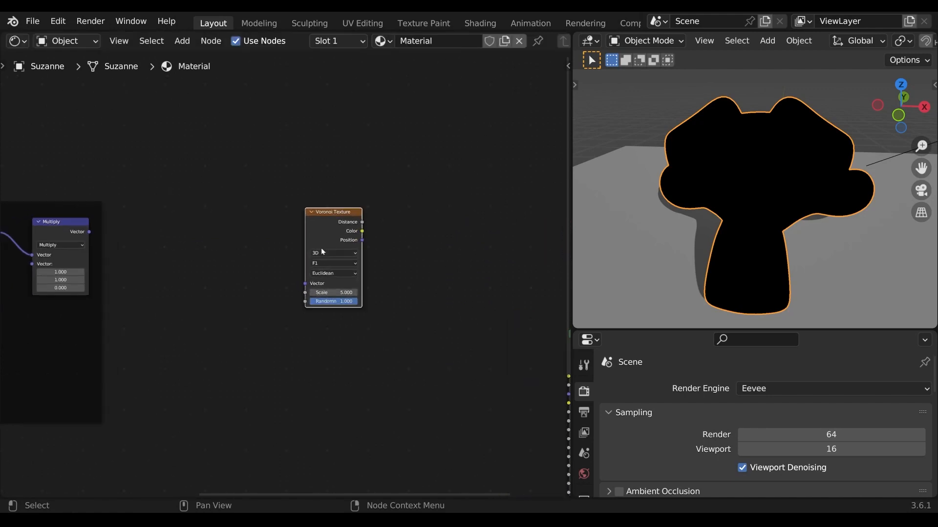
left_click(322, 252)
left_click(333, 265)
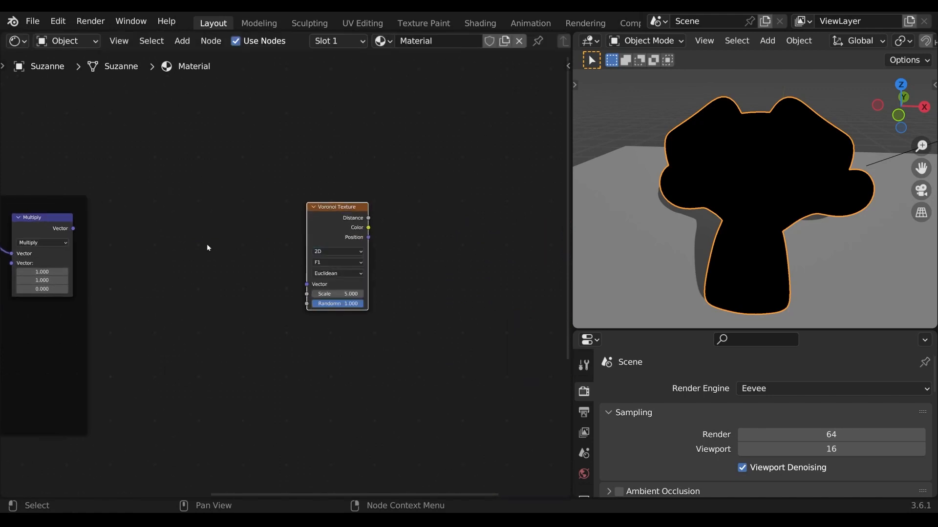
Connect the Multiply node's Vector to the Voronoi Texture's Vector, and the Voronoi Distance to the Material Output's Surface
left_click_drag(73, 228, 306, 284)
scroll(400, 293, "down", 2)
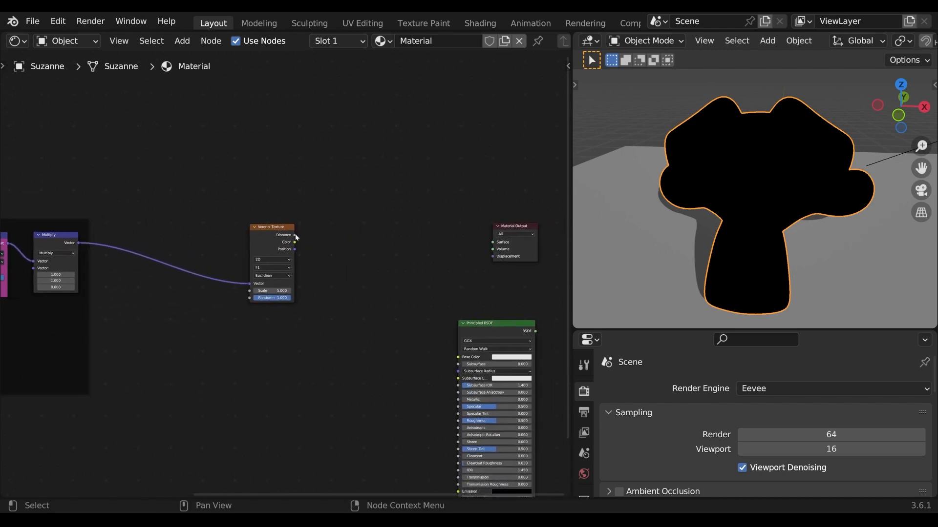
left_click_drag(295, 236, 491, 243)
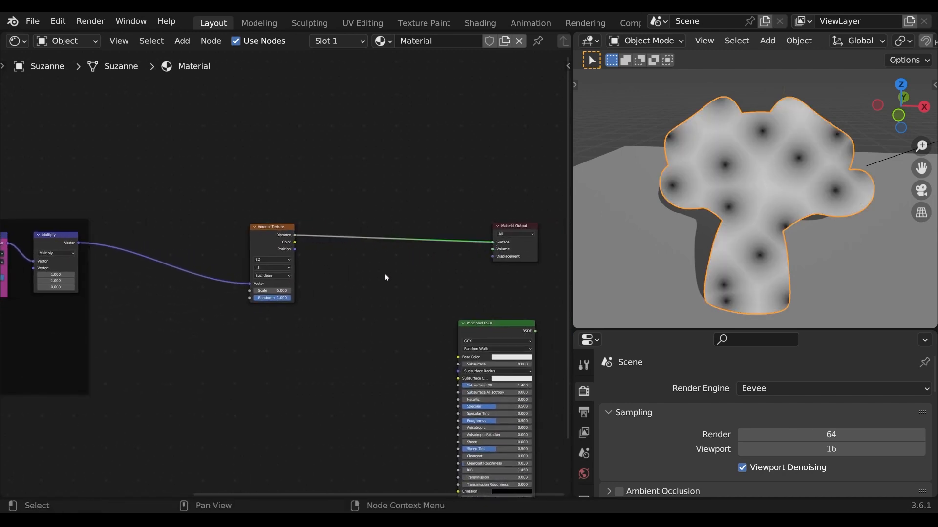
Set the Voronoi Texture's Randomness to 0
scroll(386, 278, "up", 1)
scroll(708, 217, "up", 5)
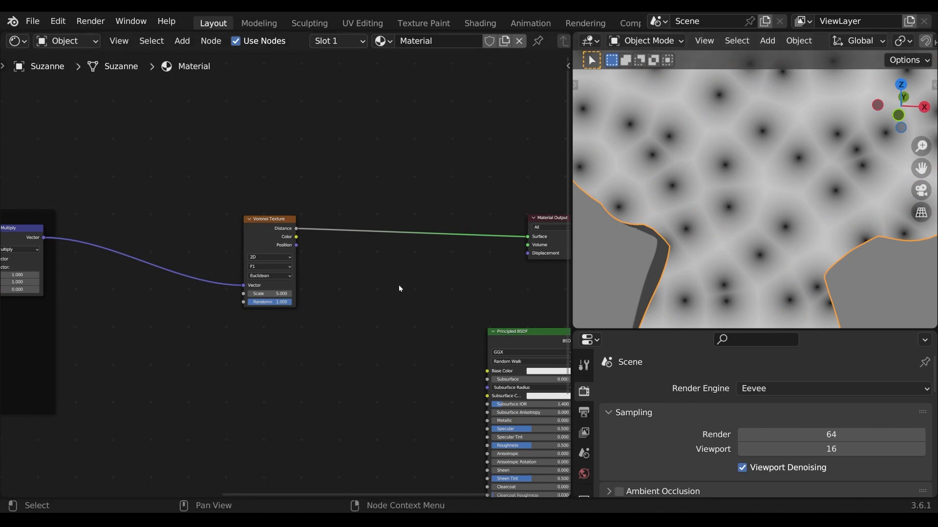
scroll(331, 304, "up", 3)
left_click(282, 324)
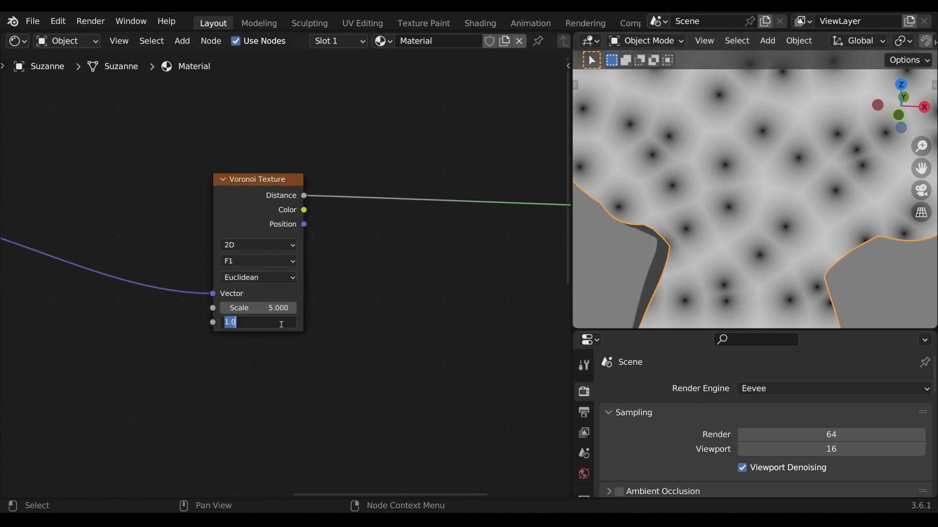
type("0")
key("Return")
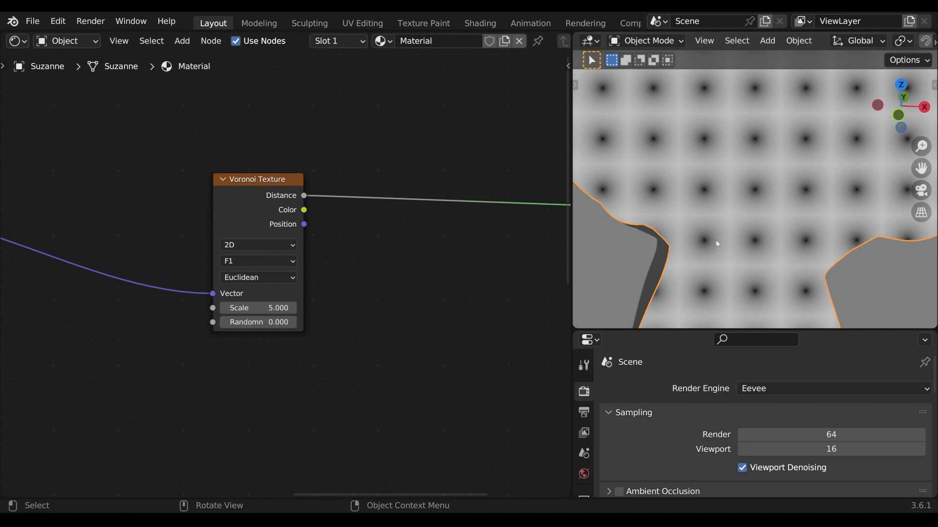
Set the Voronoi Texture's Scale to 40 and widen the 3D viewport to view the dot pattern
left_click(270, 310)
type("40")
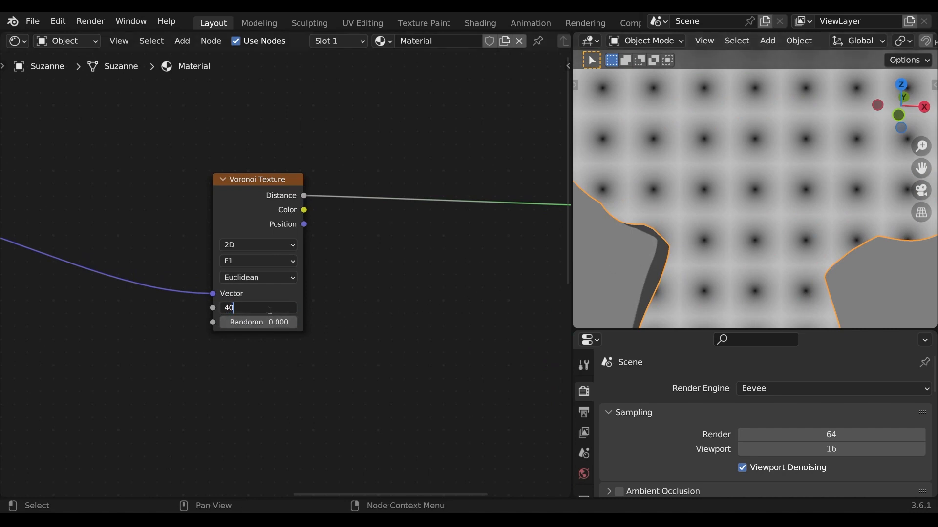
key("Return")
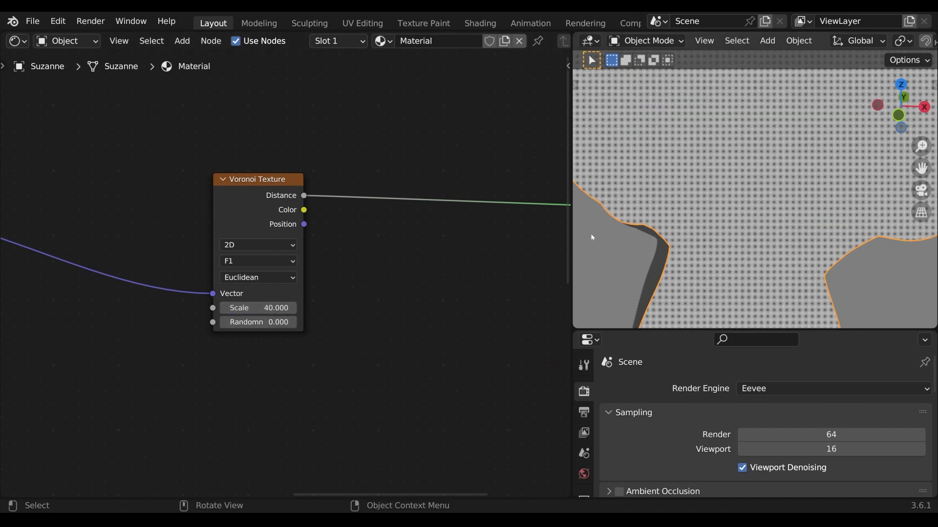
left_click_drag(572, 238, 539, 239)
scroll(586, 247, "down", 5)
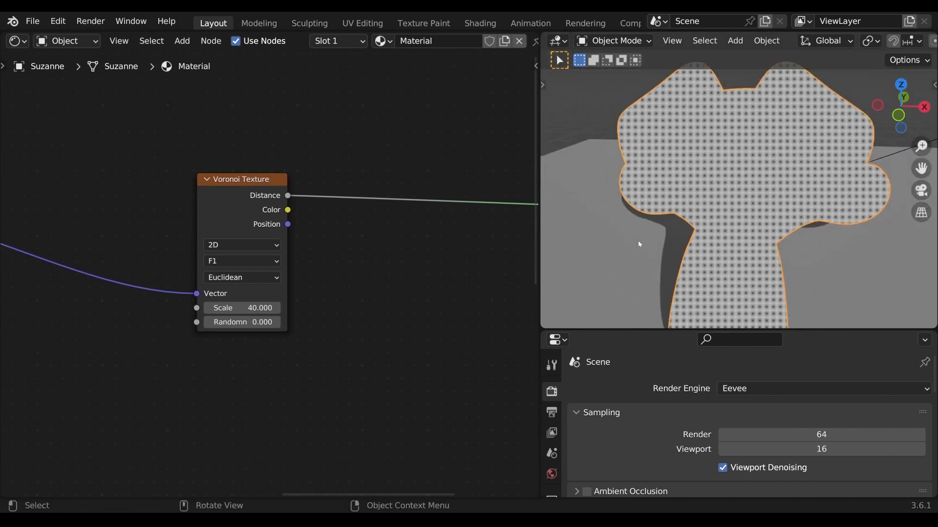
Add a Math node between the Voronoi Texture and the Material Output
middle_click_drag(339, 279, 391, 275)
left_click_drag(292, 186, 205, 197)
left_click(375, 266)
key("Tab")
type("math")
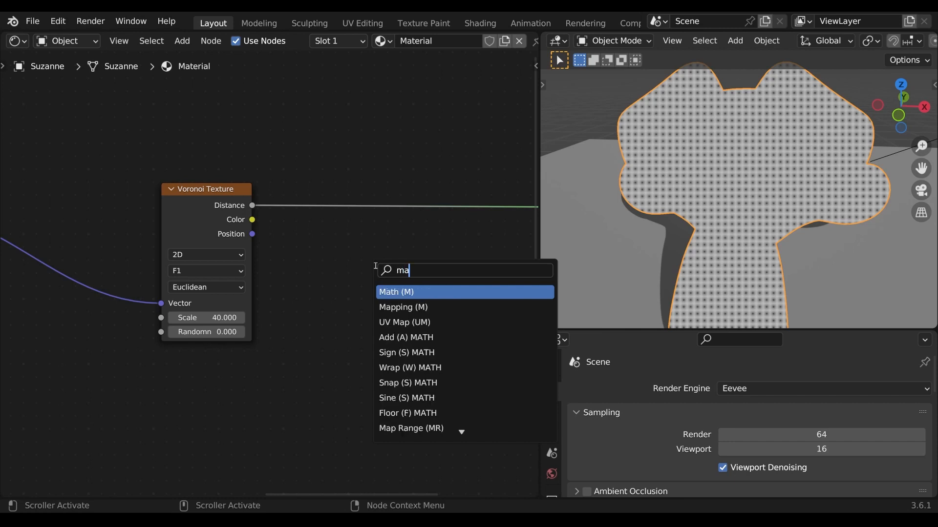
left_click(390, 291)
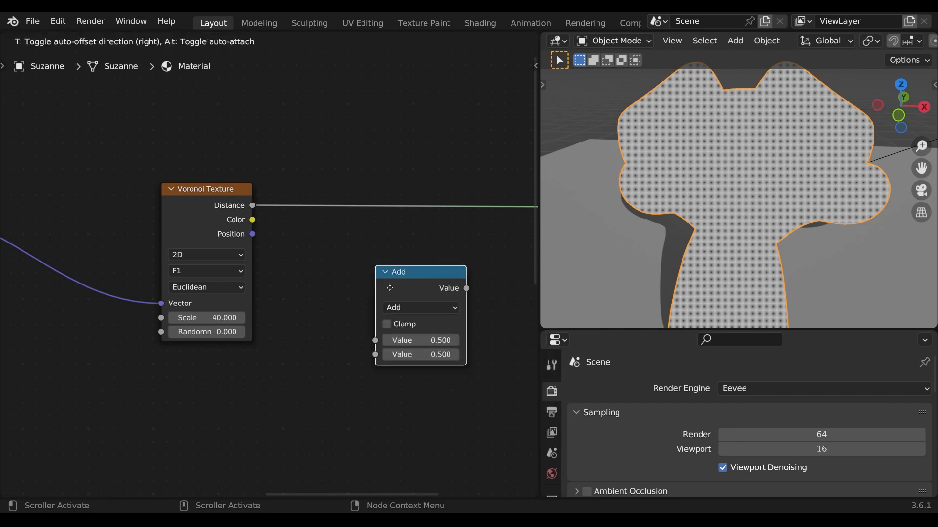
left_click(388, 275)
Set the new Math node to Less Than and insert it on the link from the Voronoi Distance to the Material Output
left_click(401, 296)
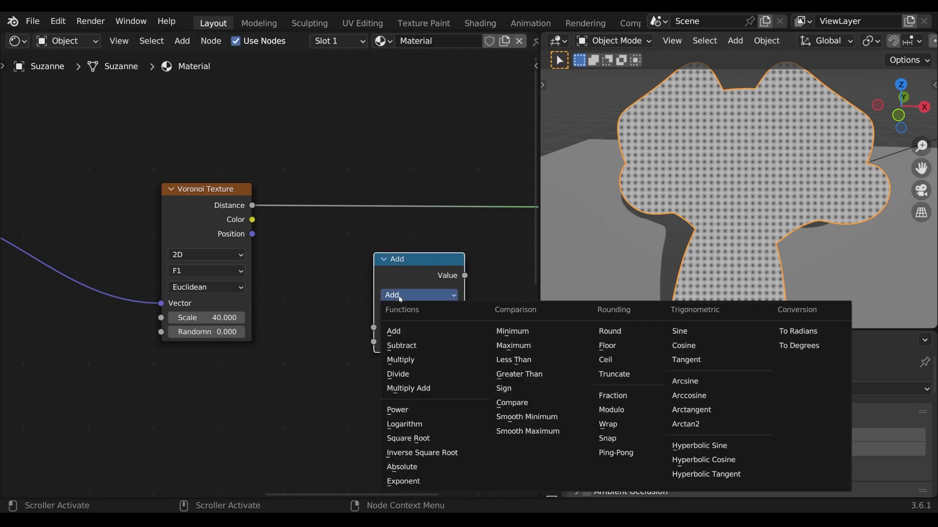
left_click(512, 359)
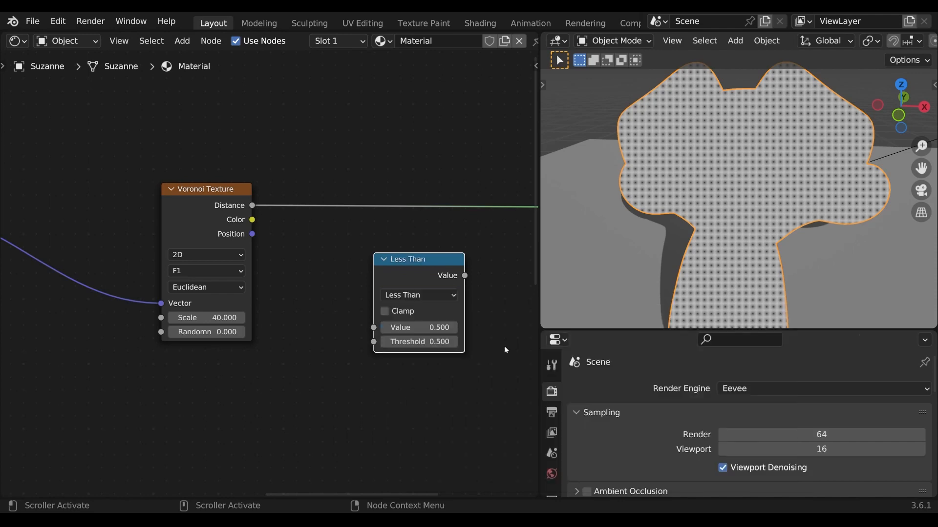
left_click_drag(423, 273, 446, 206)
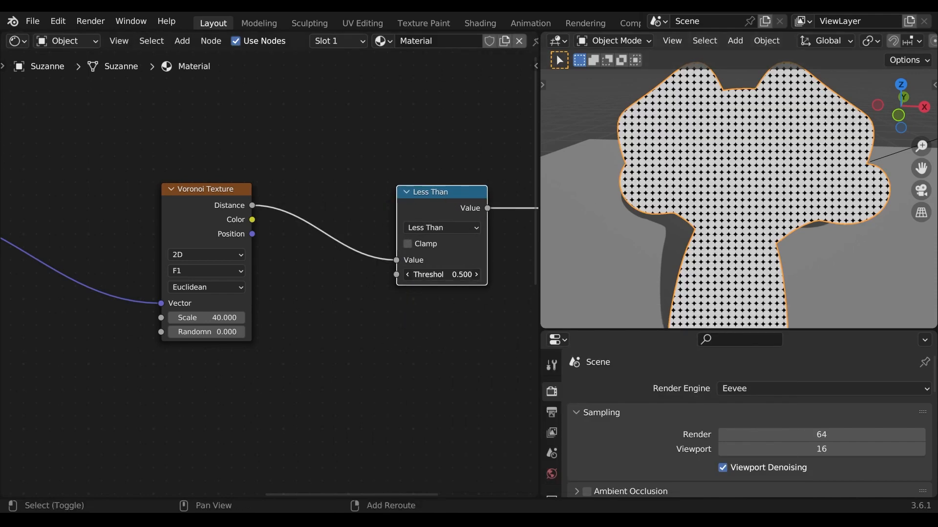
Test raising the Less Than threshold to 0.710 and return it to 0.500
left_click_drag(442, 275, 463, 274)
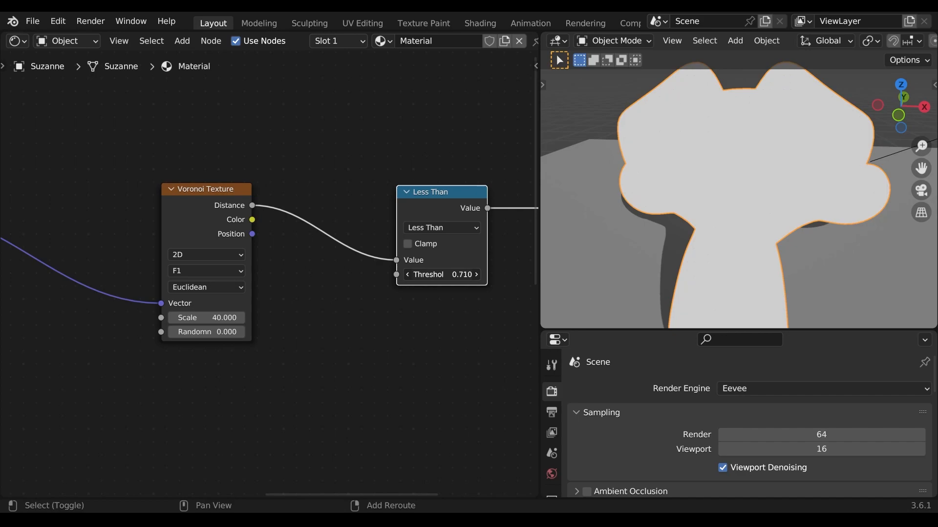
mouse_move(459, 275)
left_mouse_down()
mouse_move(483, 275)
mouse_move(442, 274)
left_mouse_up()
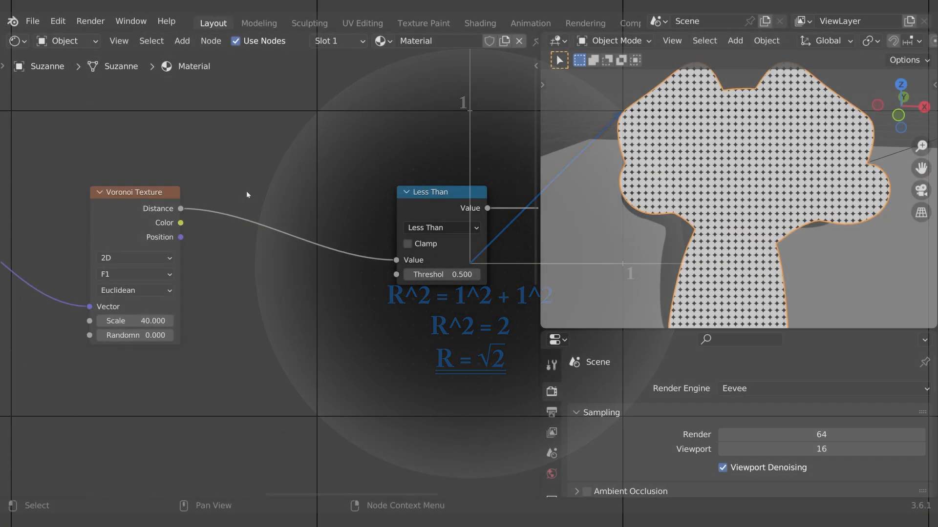
Insert a Multiply math node between the Voronoi Distance and the Less Than node, and set its second value to sqrt(2)
key("shift+a")
type("mul")
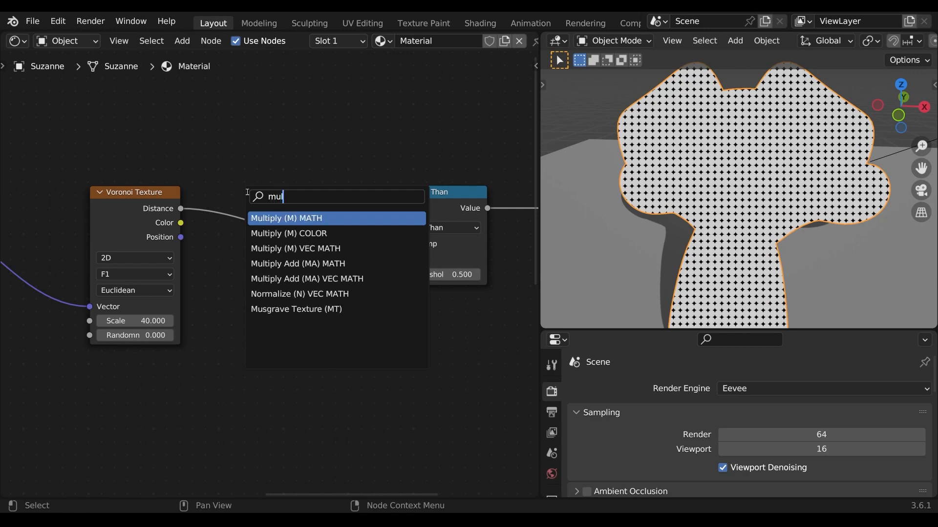
key("Return")
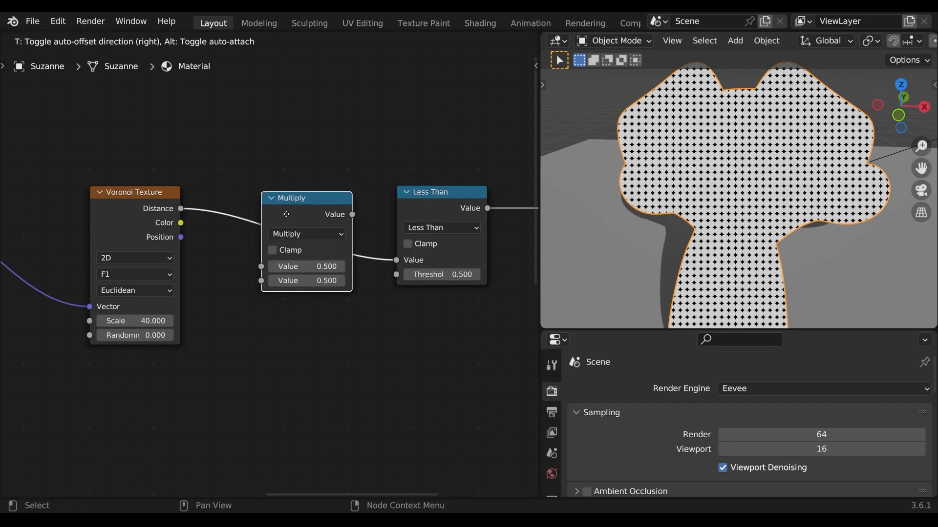
left_click(289, 212)
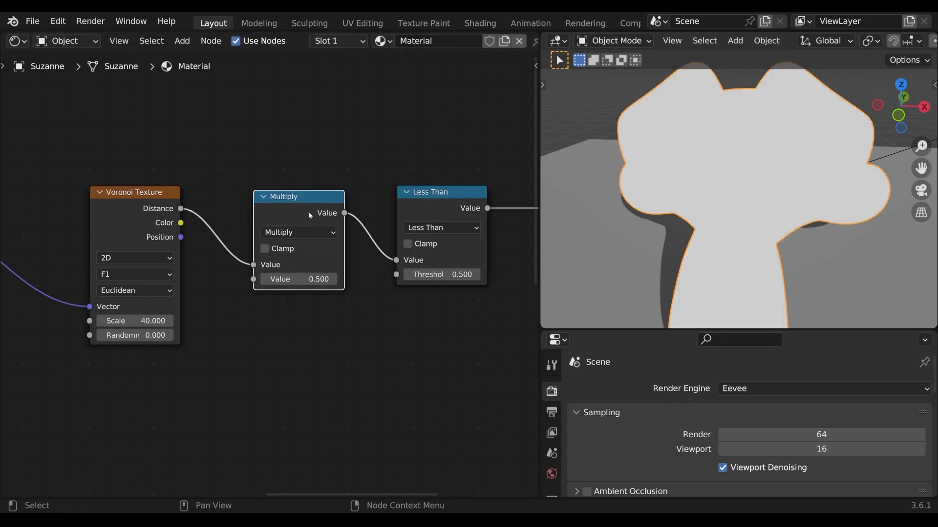
left_click(309, 279)
type("sqr")
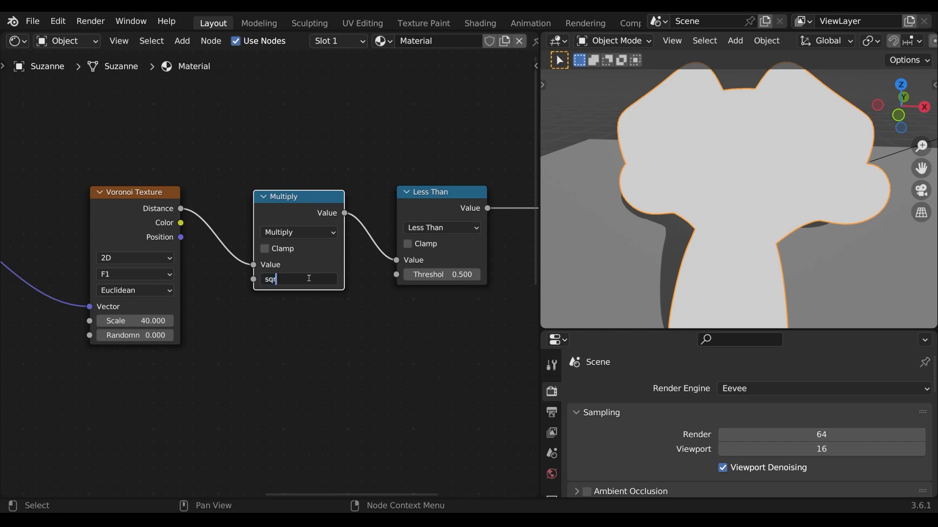
type("t(2)")
key("Return")
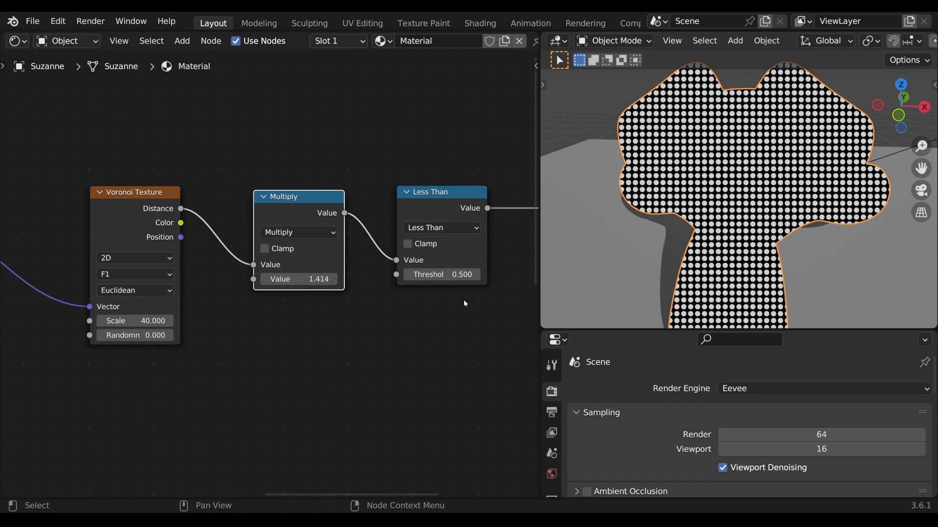
Set the Less Than threshold to 0 and raise it gradually to 0.970 to test the dot growth
scroll(464, 299, "up", 2)
middle_click_drag(472, 297, 343, 318)
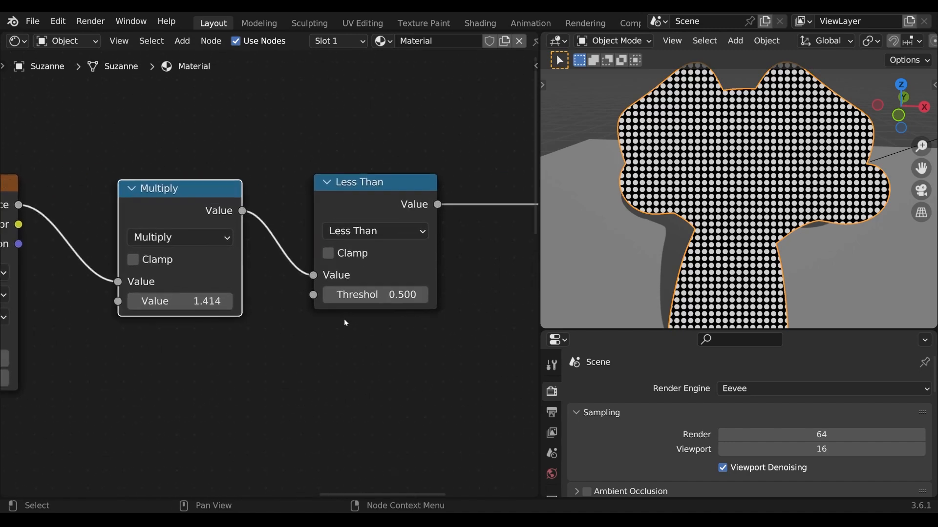
left_click(393, 295)
type("0")
key("Return")
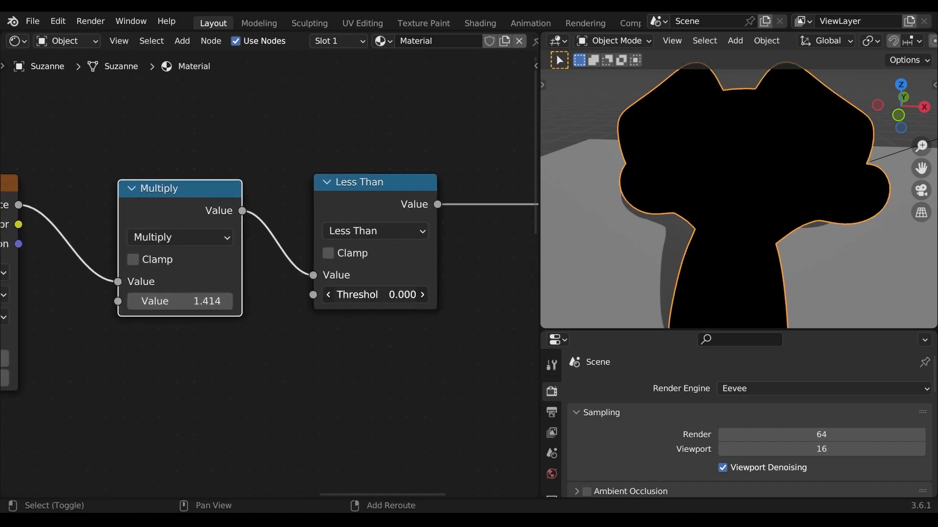
left_click_drag(381, 294, 416, 295)
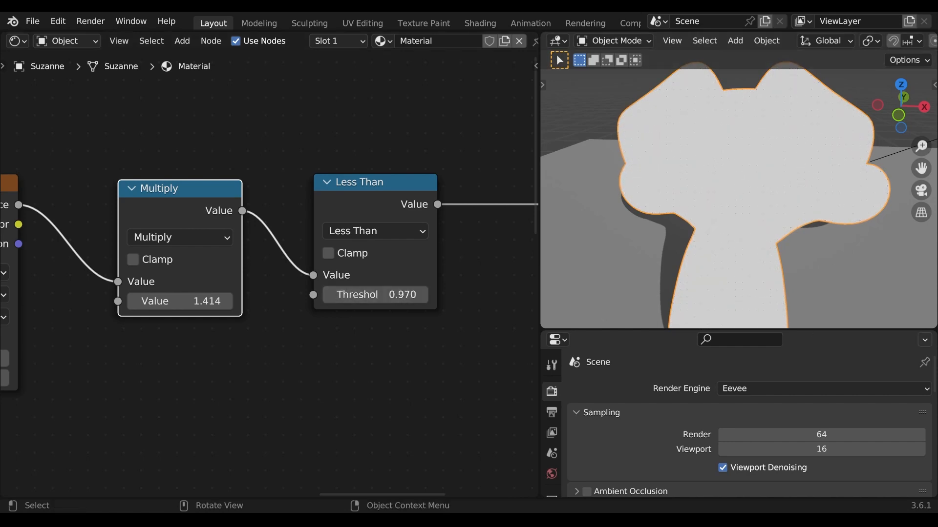
Move the Principled BSDF node above the Voronoi Texture
scroll(268, 271, "down", 1)
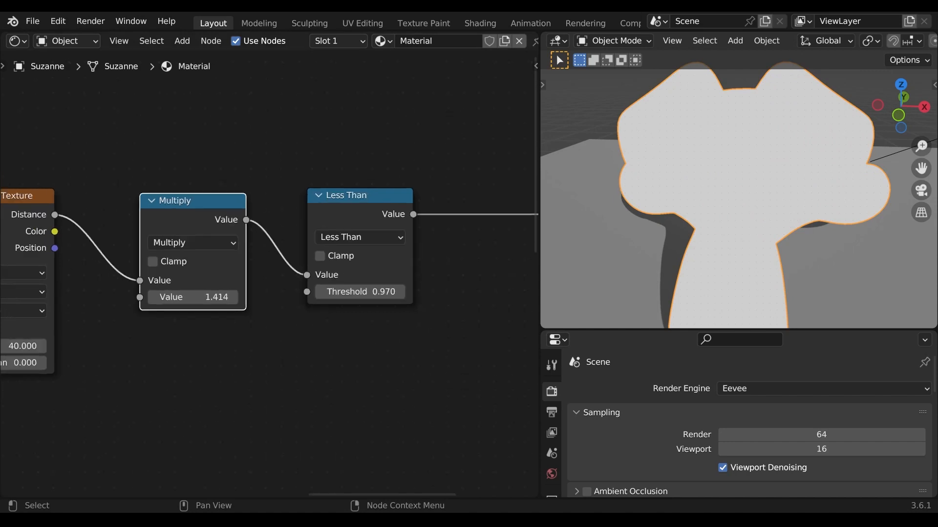
scroll(367, 356, "down", 5)
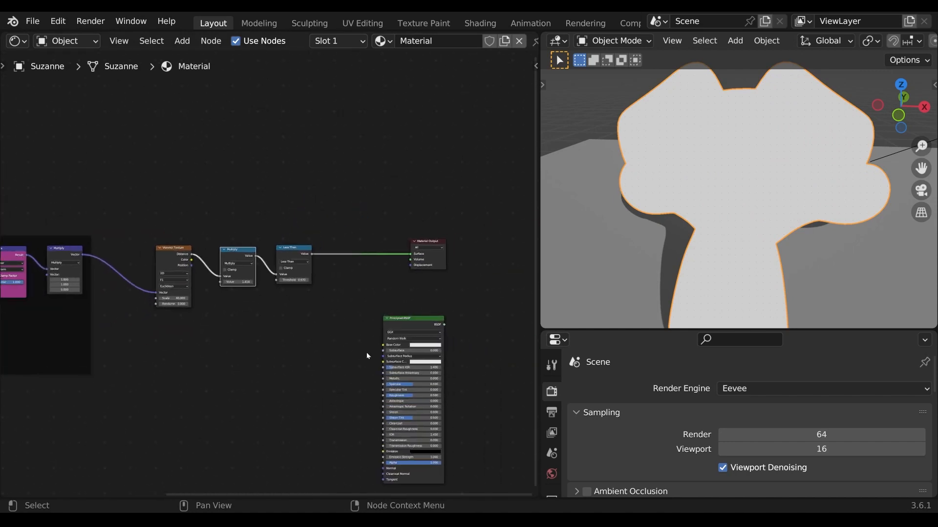
left_click_drag(406, 323, 170, 113)
scroll(313, 250, "up", 3)
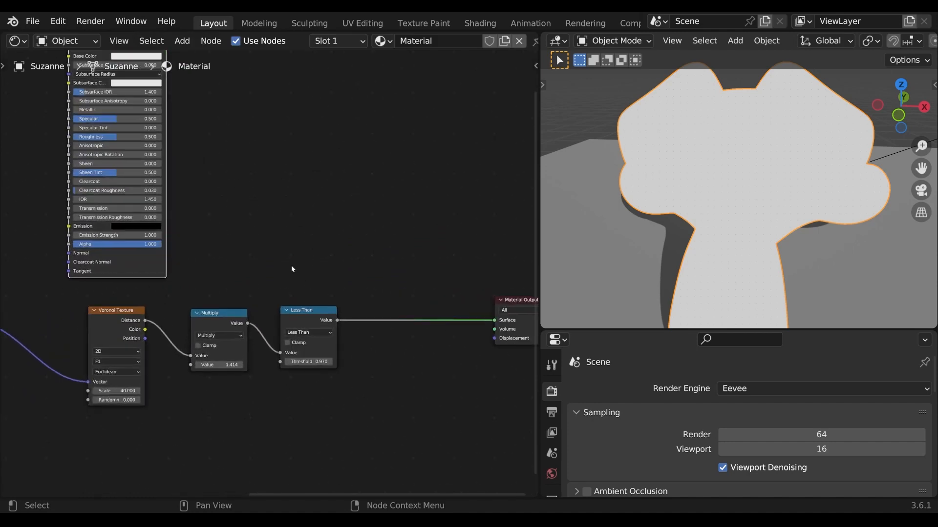
middle_click_drag(291, 265, 302, 339)
scroll(251, 207, "down", 1)
middle_click_drag(251, 206, 246, 236)
scroll(251, 211, "up", 1)
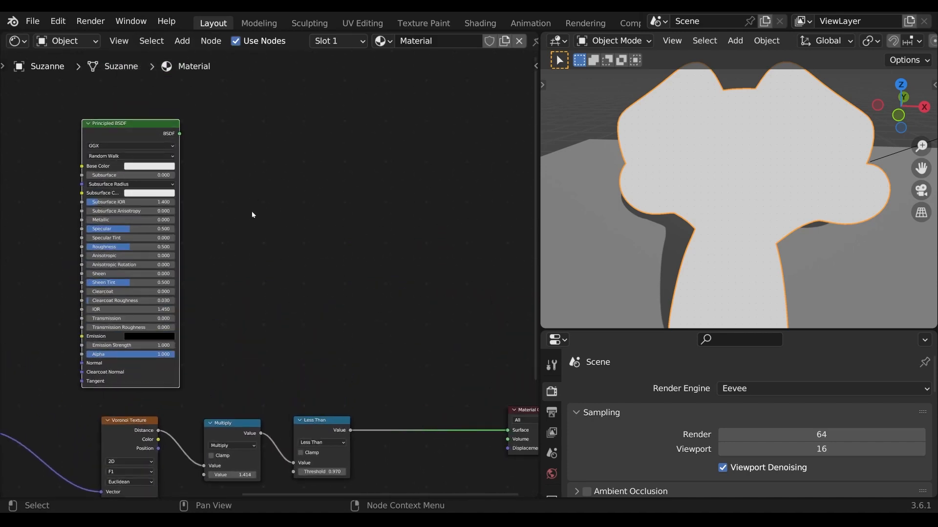
Add a Shader to RGB node beside the Principled BSDF and connect the BSDF output to its Shader input
key("Tab")
type("str")
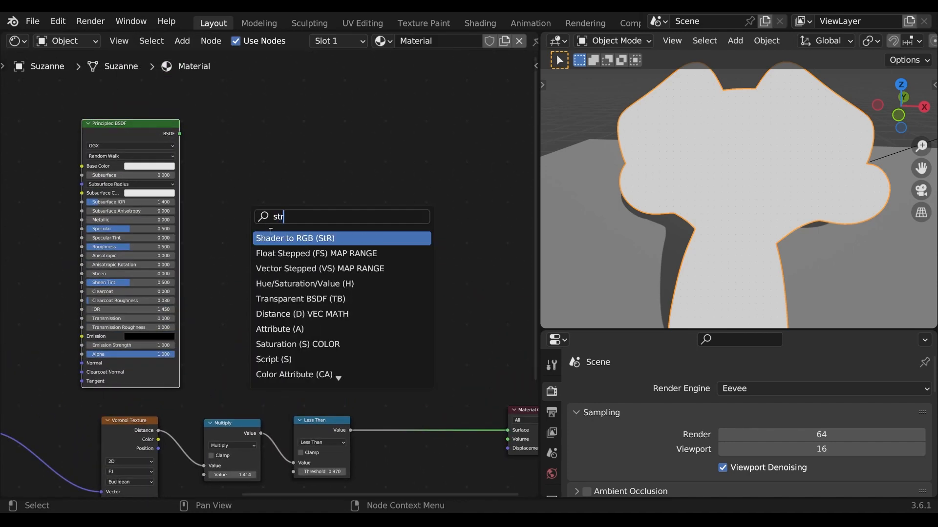
key("Return")
left_click(237, 145)
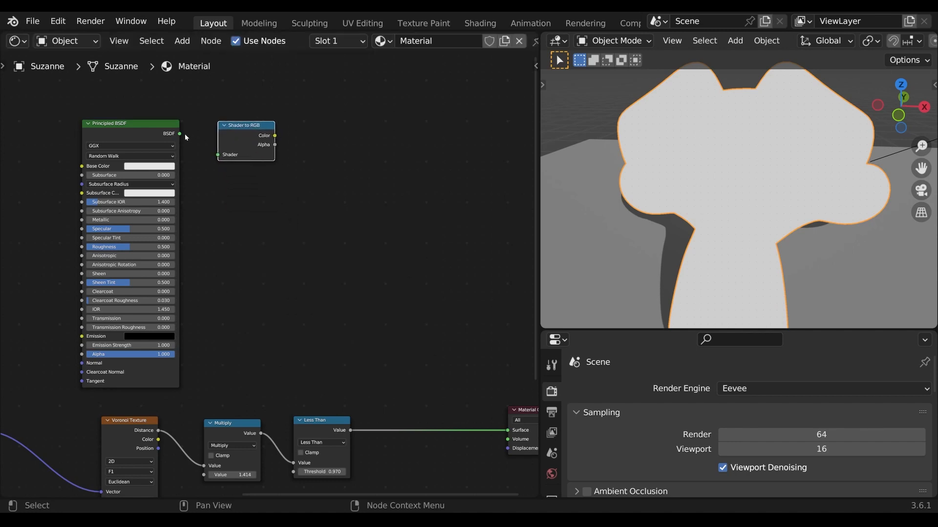
left_click_drag(185, 135, 225, 164)
Connect the Shader to RGB Color to the Less Than Threshold and orbit the monkey head to check the shaded dots
scroll(304, 274, "down", 2)
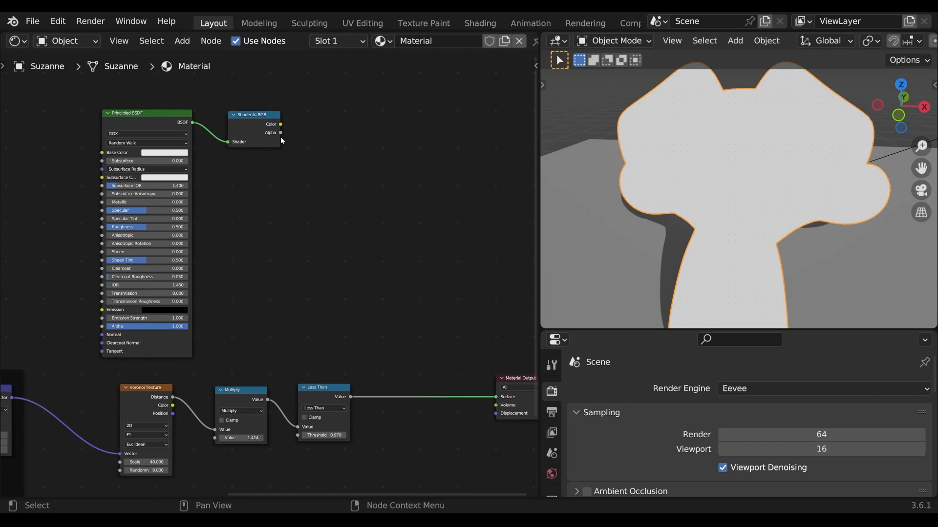
mouse_move(282, 141)
left_mouse_down()
mouse_move(271, 140)
mouse_move(290, 182)
mouse_move(317, 393)
mouse_move(304, 430)
left_mouse_up()
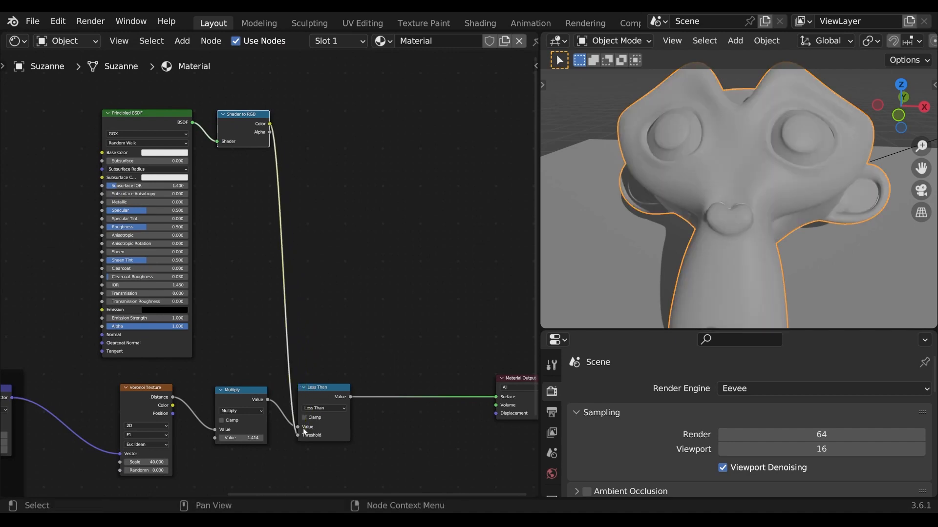
left_click_drag(322, 391, 325, 389)
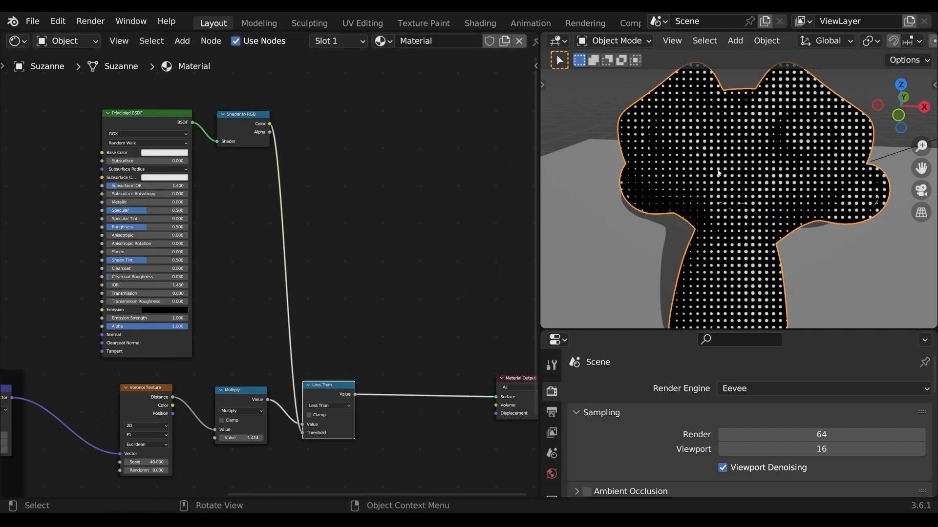
middle_click_drag(718, 172, 791, 194)
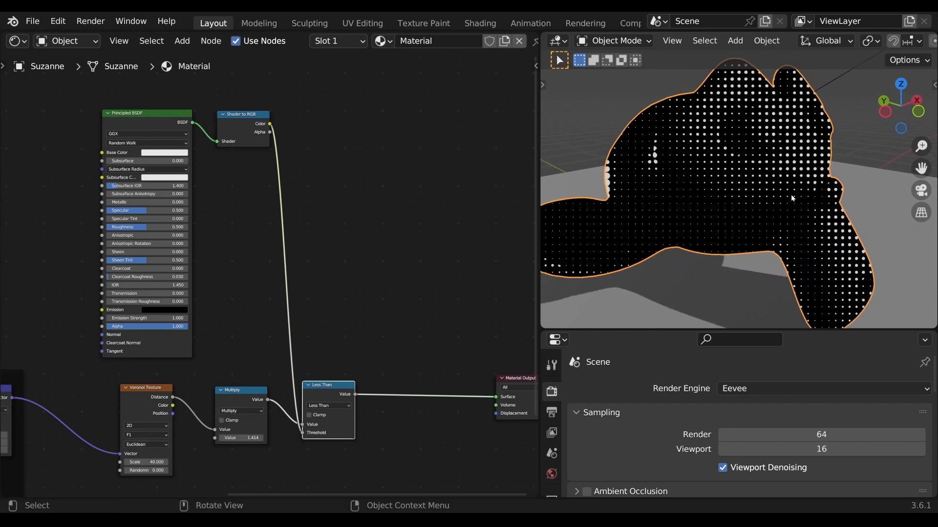
scroll(787, 198, "down", 2)
scroll(785, 203, "up", 1)
scroll(271, 259, "up", 1)
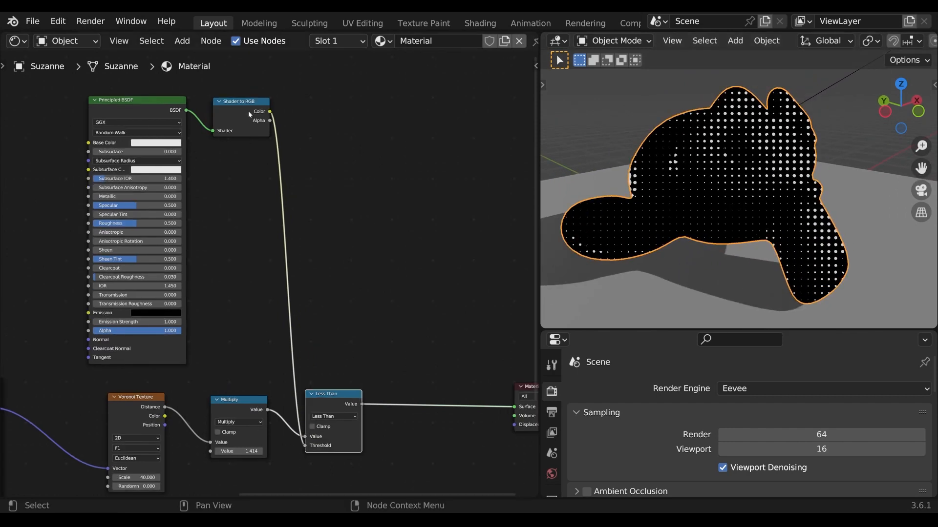
Insert a Color Ramp between the Shader to RGB Color and the Less Than Threshold
left_click_drag(248, 110, 236, 111)
key("Tab")
type("colo")
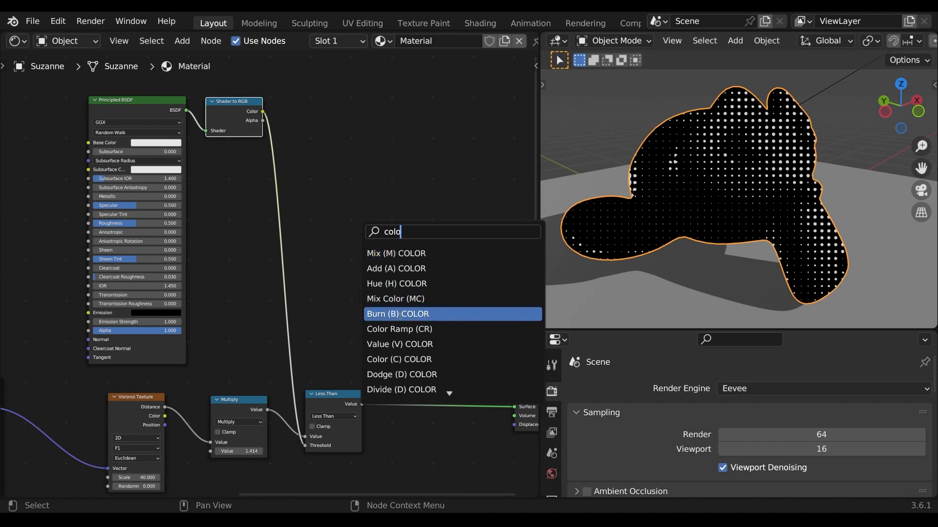
left_click(410, 329)
left_click(333, 258)
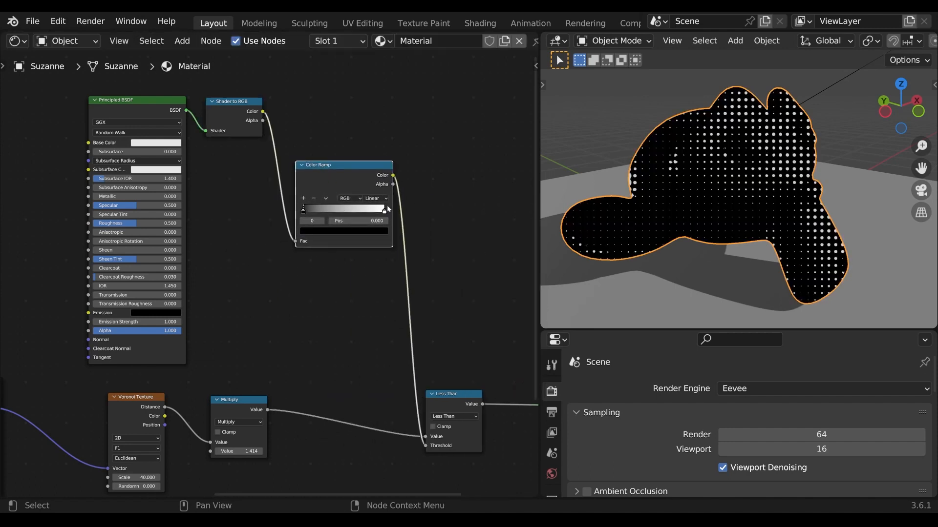
Move the Color Ramp's white stop to position 0.311 and inspect the halftone in the maximized 3D viewport
left_click(385, 212)
left_click_drag(385, 212, 320, 214)
left_click(303, 212)
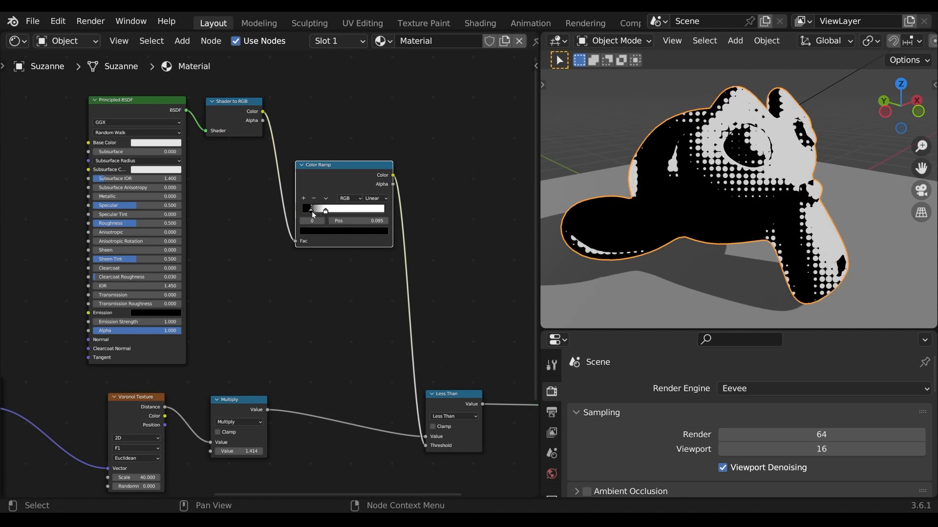
left_click_drag(324, 213, 331, 211)
middle_click_drag(731, 257, 791, 264)
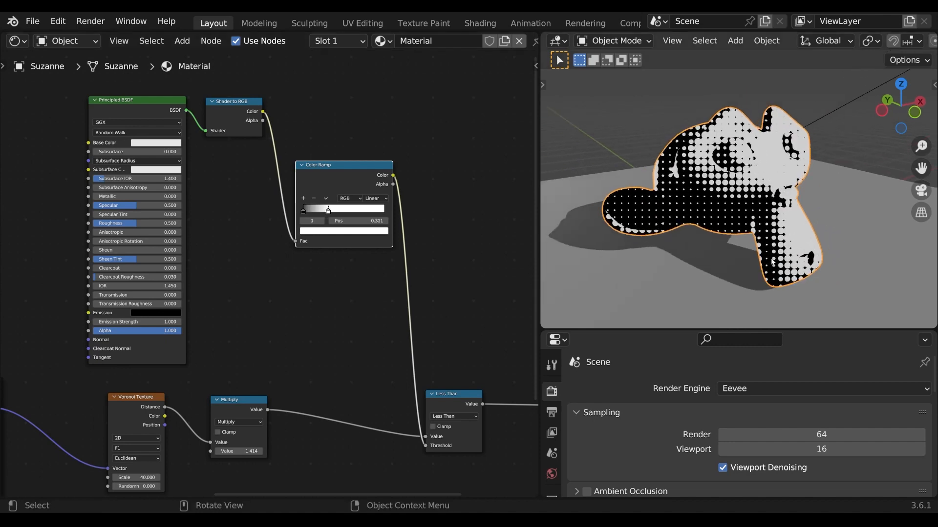
key("ctrl+space")
middle_click_drag(621, 260, 492, 300)
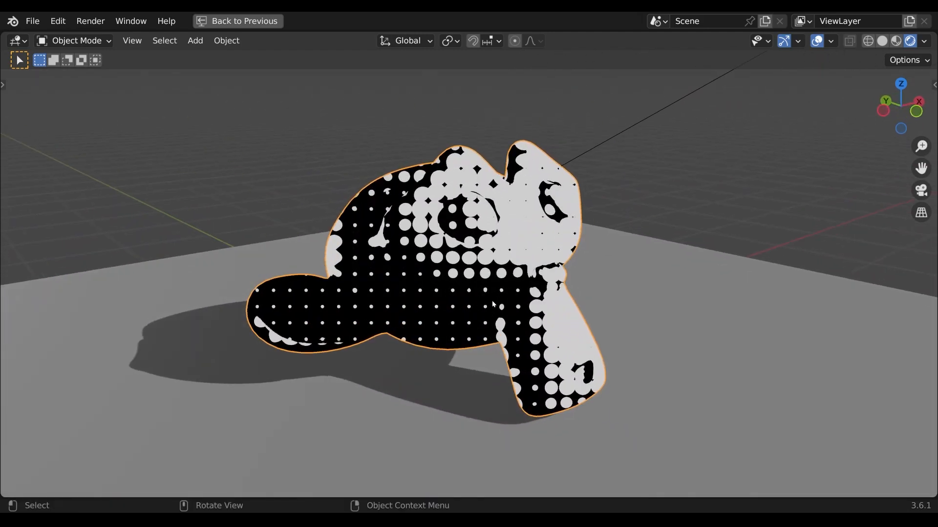
key("ctrl+space")
Move the Multiply node closer to the Voronoi Texture to free space before the Less Than node
scroll(459, 313, "down", 1)
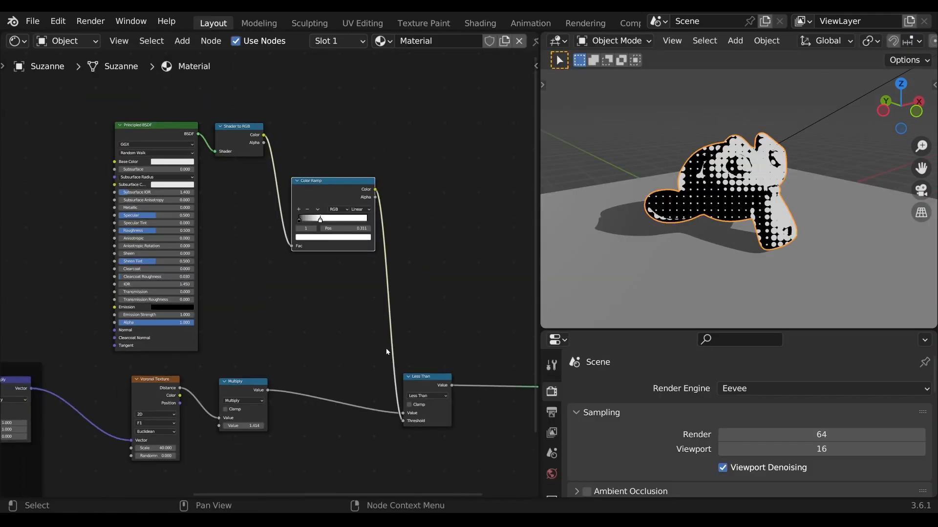
middle_click_drag(335, 358, 375, 309)
scroll(317, 327, "up", 1)
left_click_drag(295, 350, 263, 346)
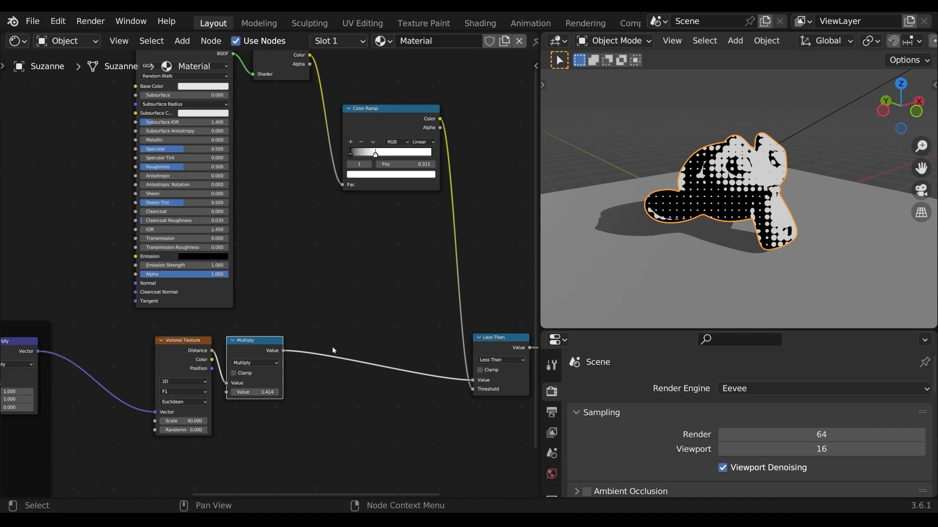
Add a Subtract math node near the link between the Multiply and Less Than nodes, leaving it unconnected
middle_click_drag(333, 350, 294, 348)
key("shift+a")
type("s")
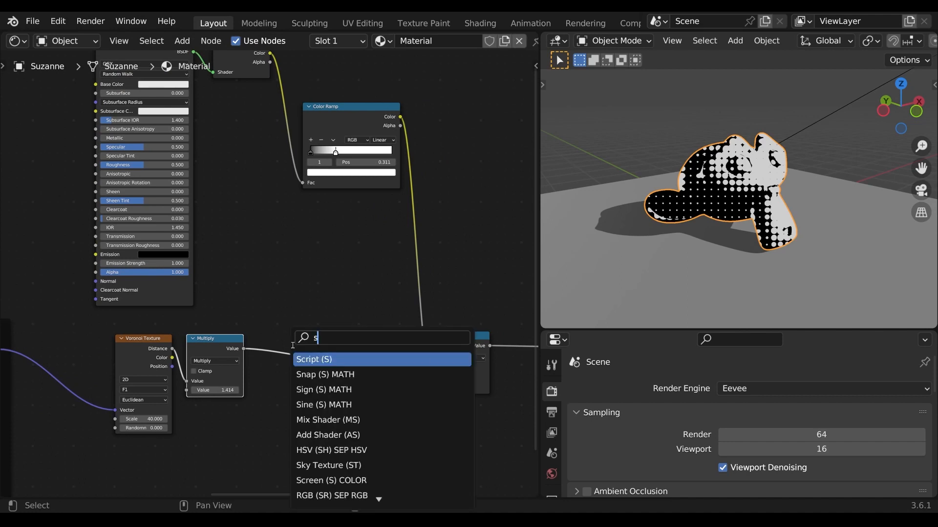
type("ubt")
key("Return")
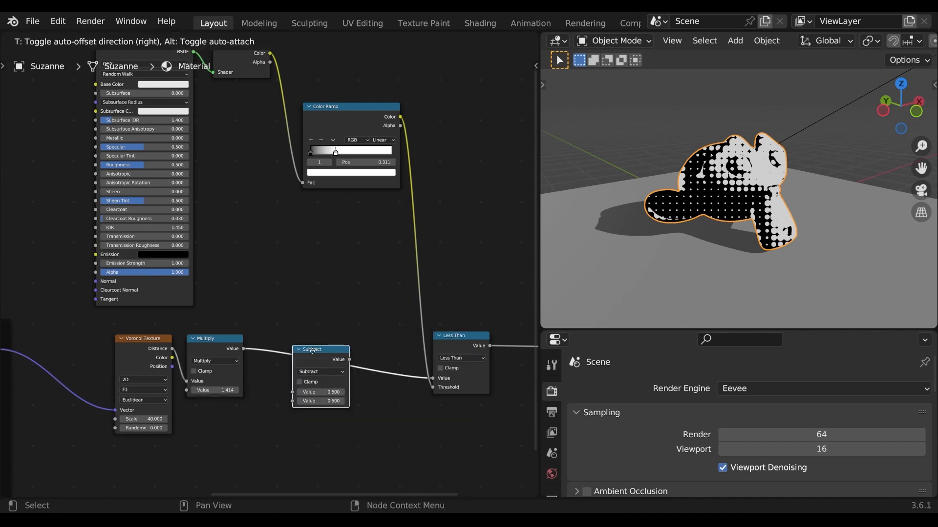
left_click(324, 383)
Set the Subtract node's first value to 1, feed Multiply into its second value, and connect its output to Less Than
left_click(325, 421)
type("1")
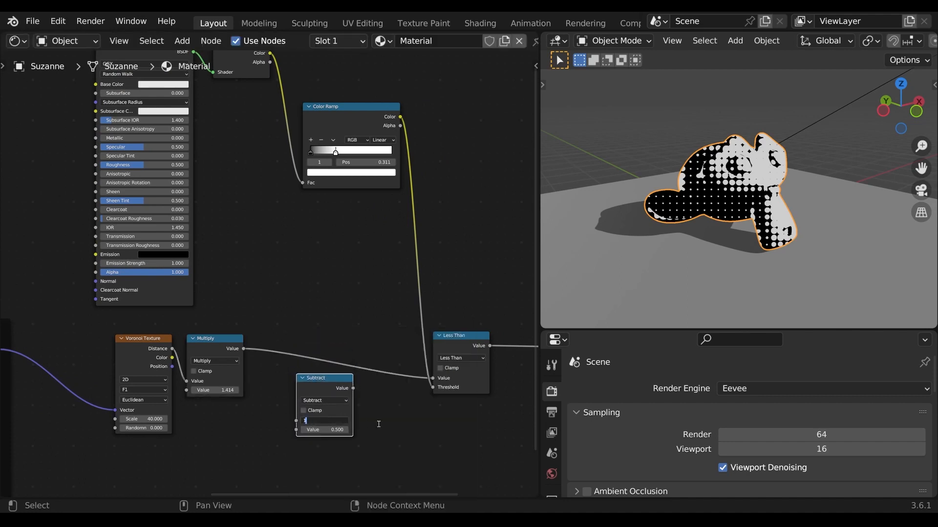
key("Return")
left_click_drag(244, 350, 296, 430)
left_click_drag(312, 378, 433, 378)
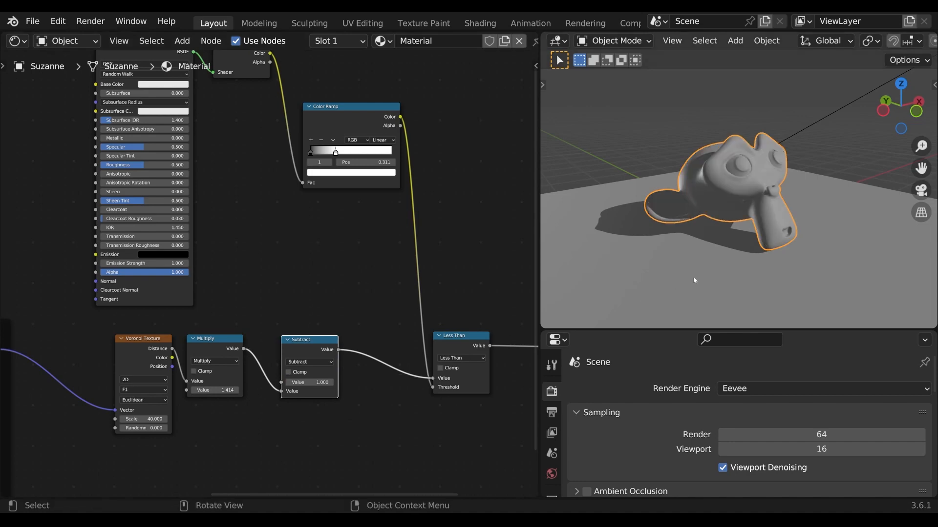
Examine the halftone in the maximized 3D viewport and compare it with the Subtract node muted and unmuted
scroll(743, 241, "up", 5)
middle_click_drag(743, 241, 755, 215)
key("ctrl+space")
scroll(553, 263, "down", 5)
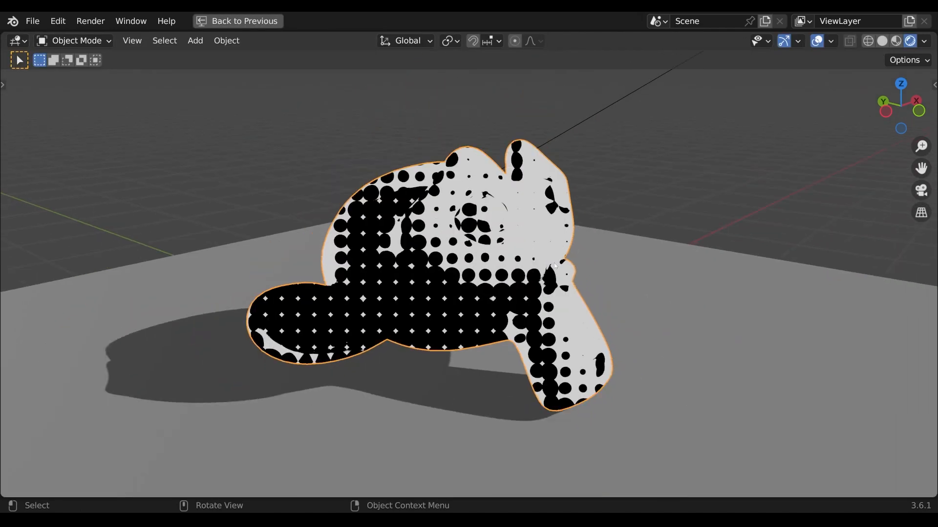
middle_click_drag(554, 263, 582, 259)
key("ctrl+space")
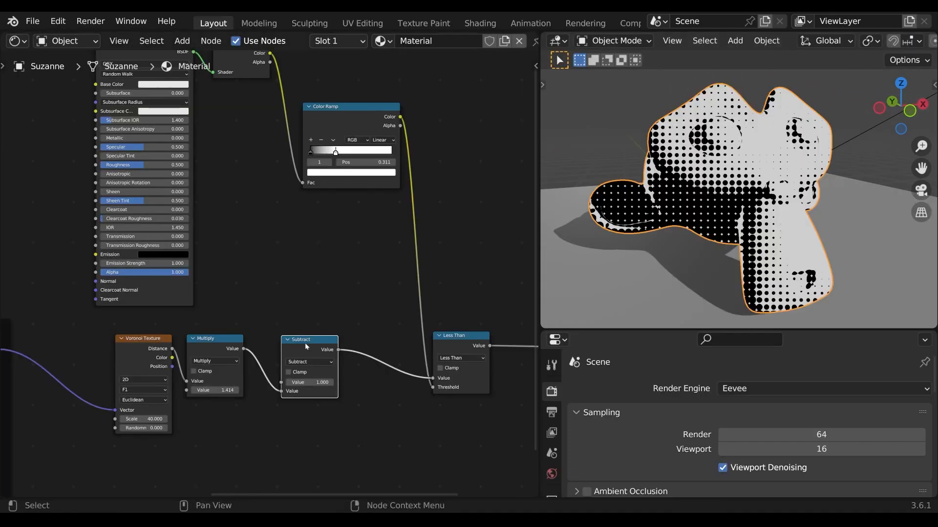
key("m")
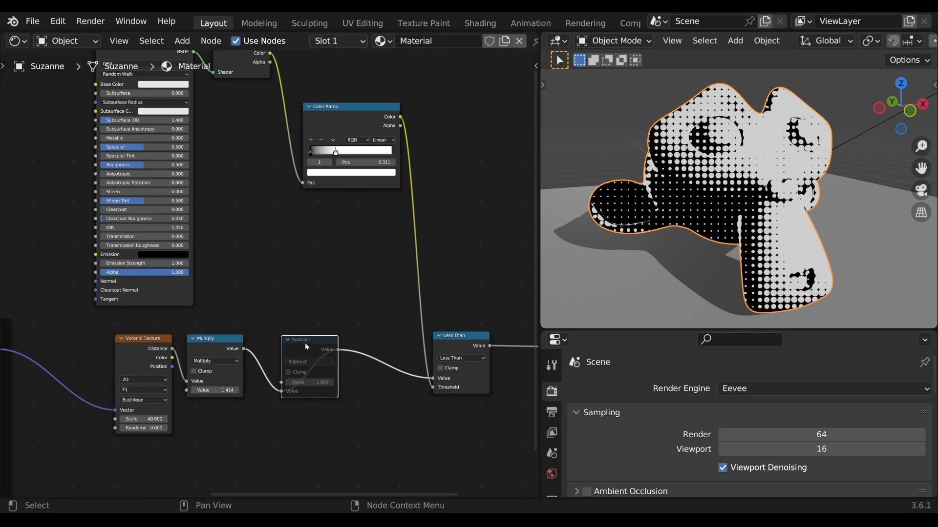
key("m")
key("m")
key("m")
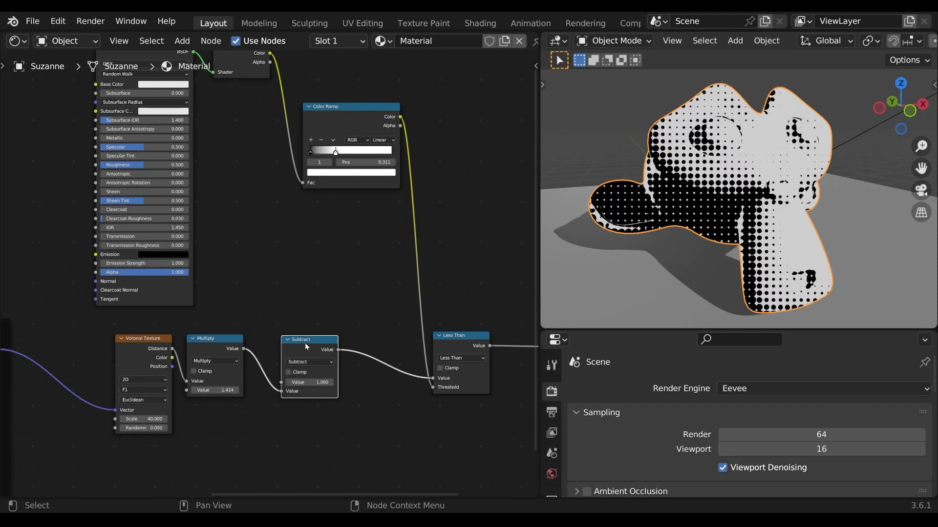
Move the Voronoi Texture, Multiply and Subtract nodes down slightly and join them in a frame
scroll(310, 349, "down", 1)
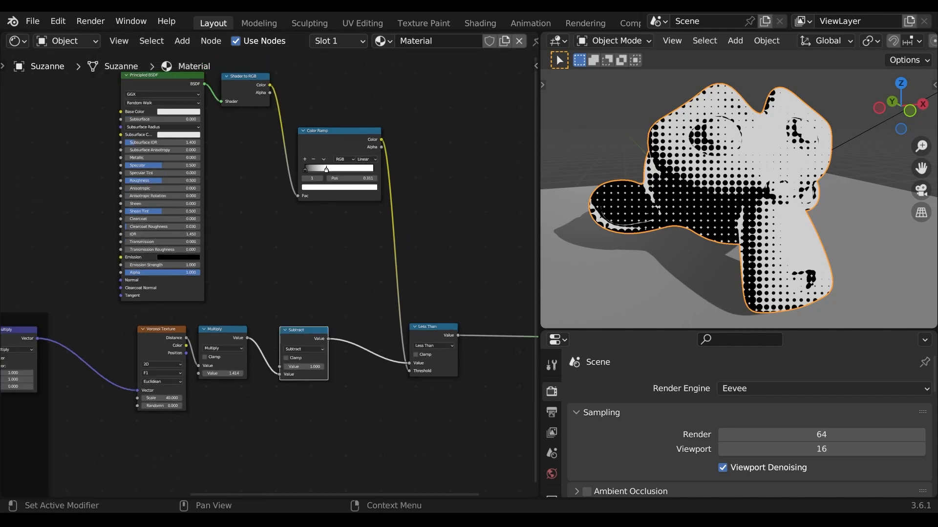
middle_click_drag(286, 388, 354, 351)
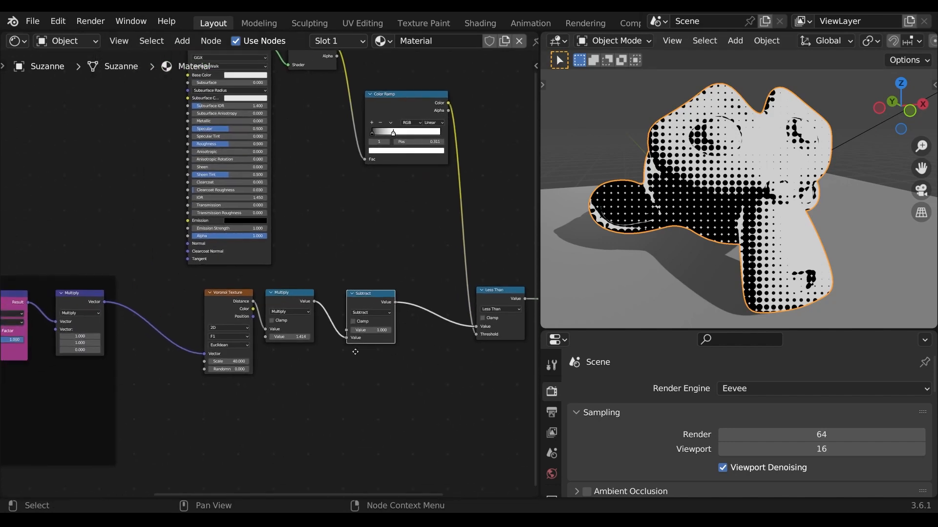
left_click_drag(401, 407, 218, 294)
key("g")
left_click(217, 315)
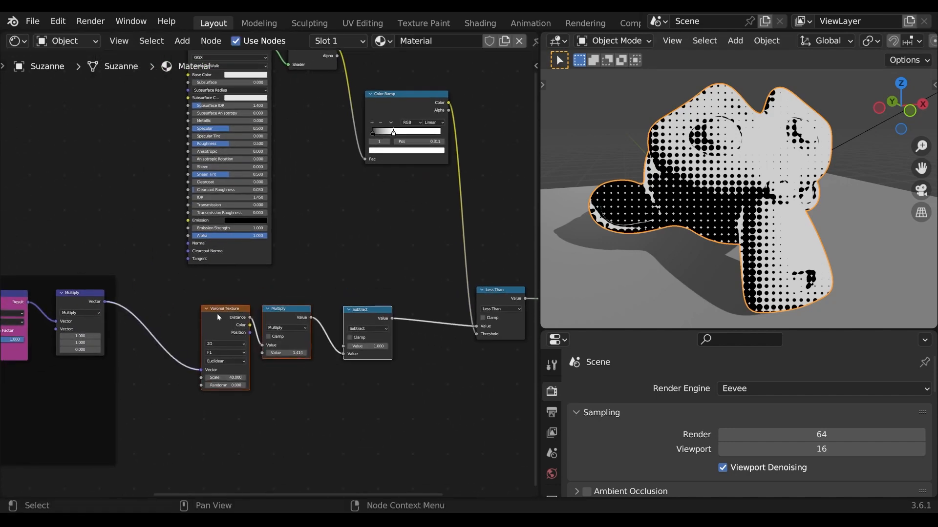
key("ctrl+j")
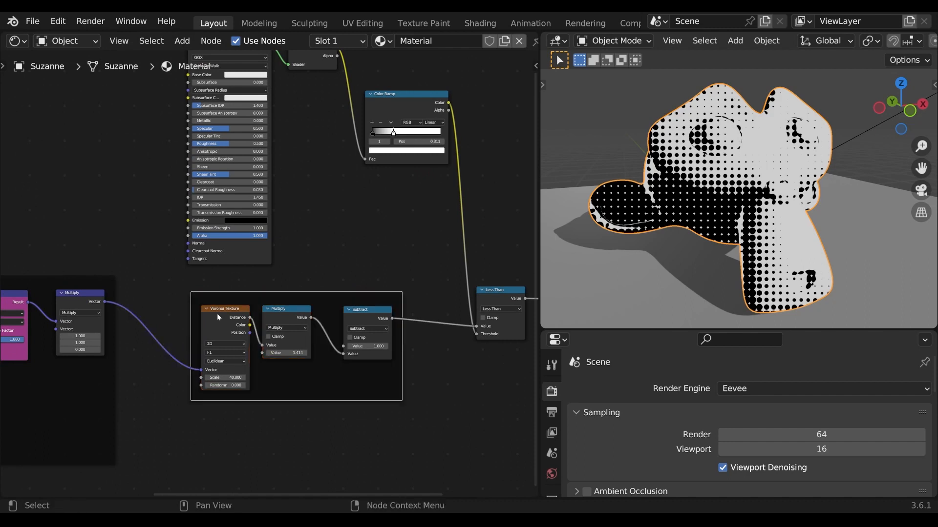
Label the new frame "Dots Pattern"
key("F2")
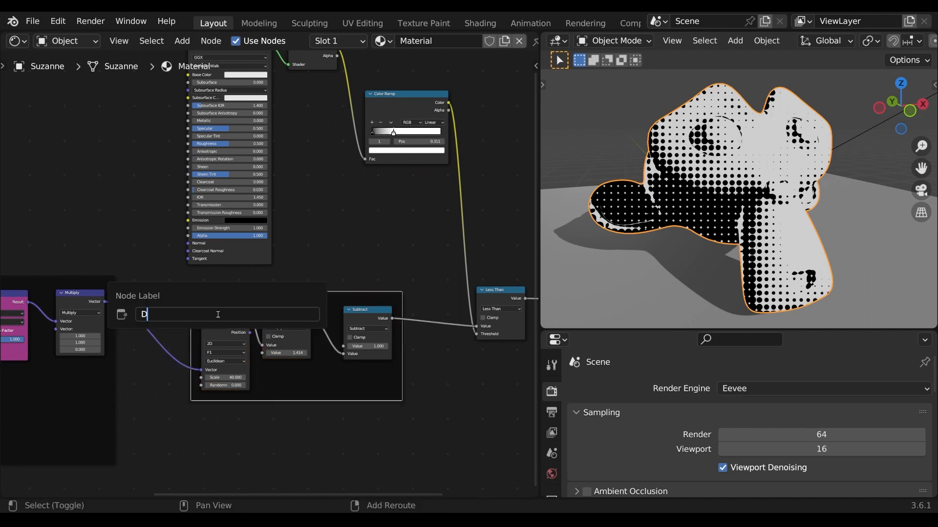
type("Dat")
type("s")
type(" Patter")
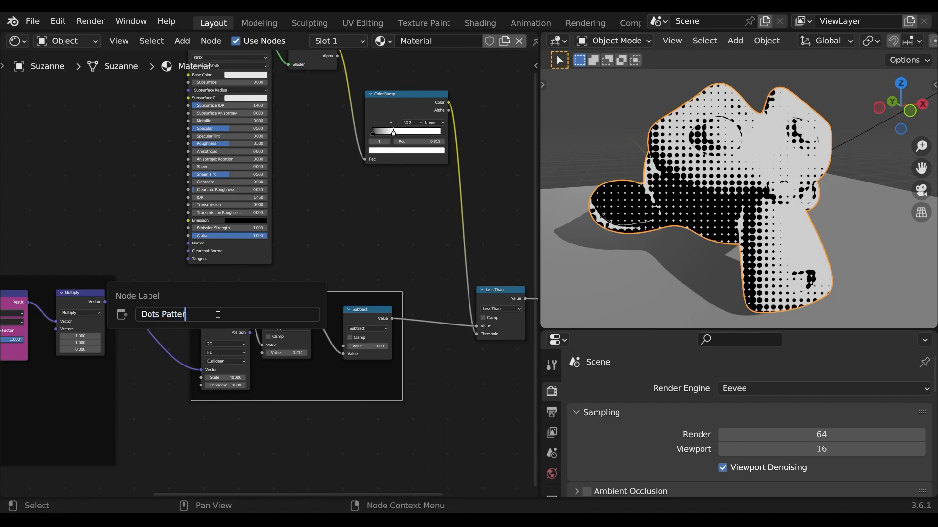
type("n")
key("Return")
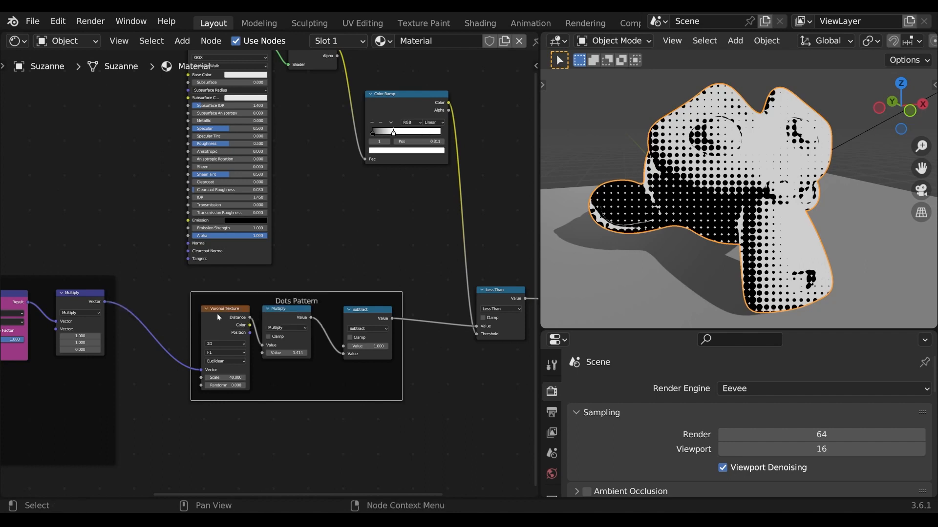
Lower the Dots Pattern frame slightly and move its Subtract node closer to the Multiply node
left_click_drag(317, 295, 316, 306)
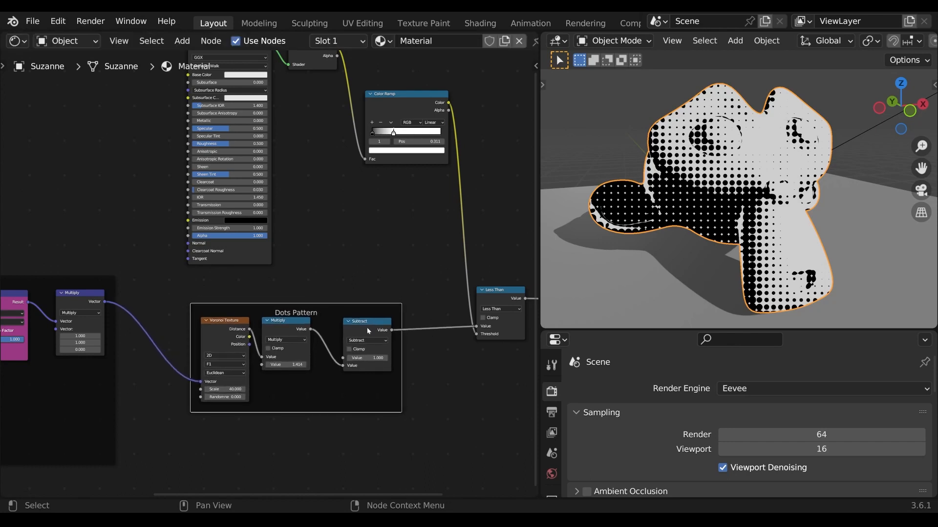
left_click_drag(366, 327, 350, 326)
middle_click_drag(635, 202, 665, 201)
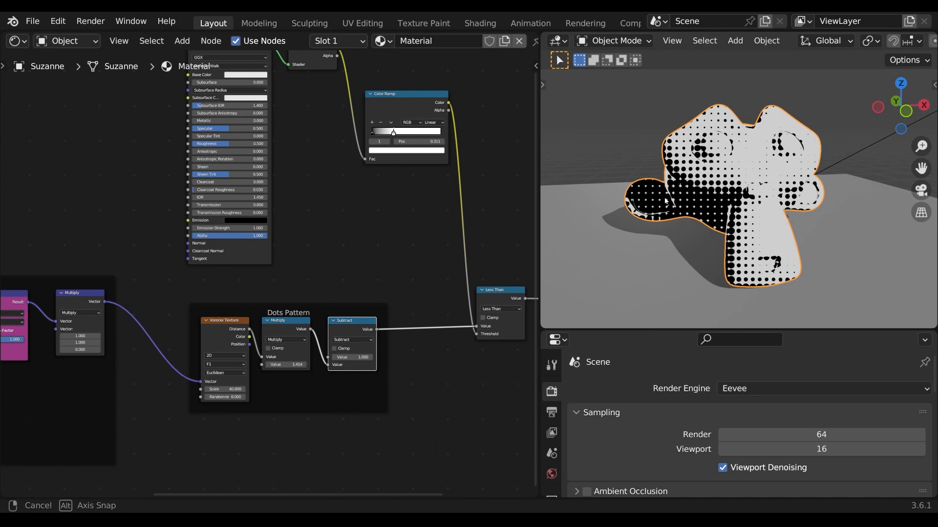
middle_click_drag(666, 201, 684, 200)
Cut the links from the Screen Coordinates frame to the Voronoi Texture and from Less Than to the Material Output
scroll(235, 130, "down", 2)
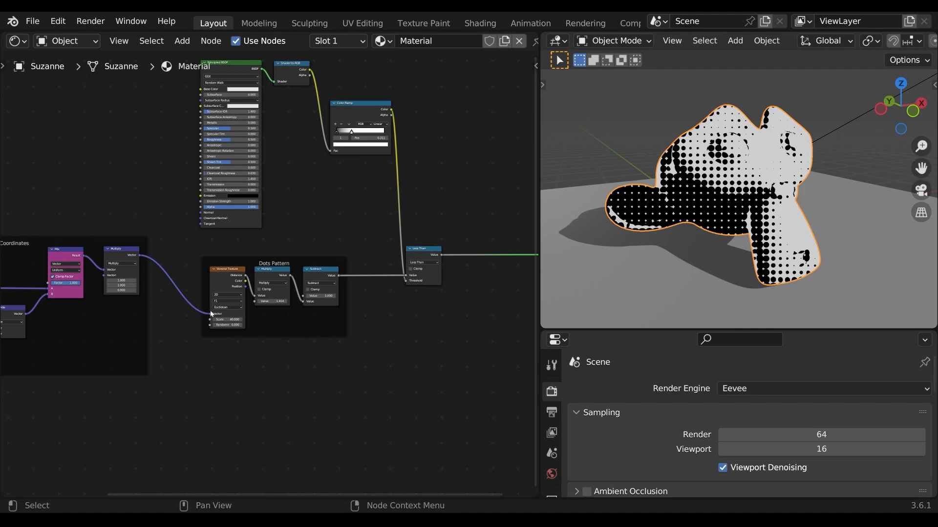
right_click_drag(173, 253, 173, 342, "ctrl")
right_click_drag(485, 227, 483, 293, "ctrl")
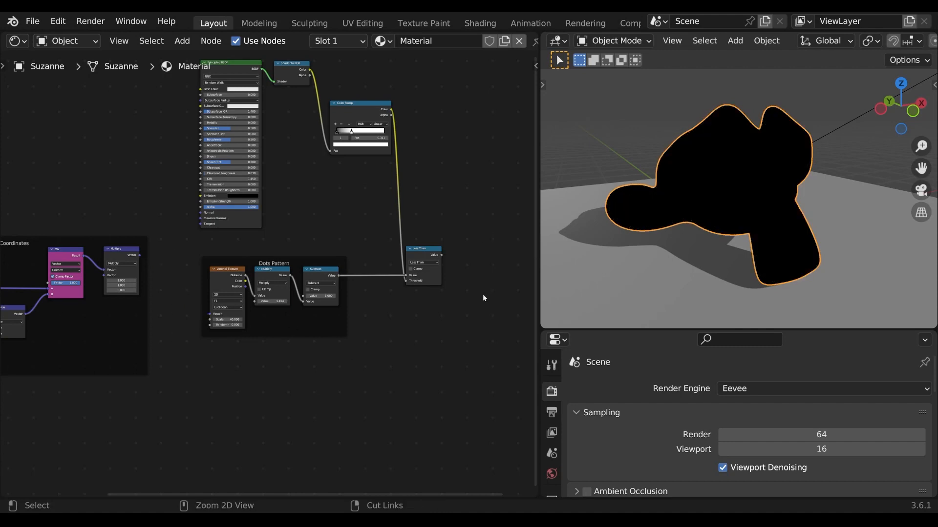
Move the shading nodes, the Dots Pattern frame and the Less Than node straight up to free space beside the Screen Coordinates frame
scroll(474, 342, "down", 3)
middle_click_drag(473, 347, 474, 395)
left_click_drag(440, 418, 234, 158)
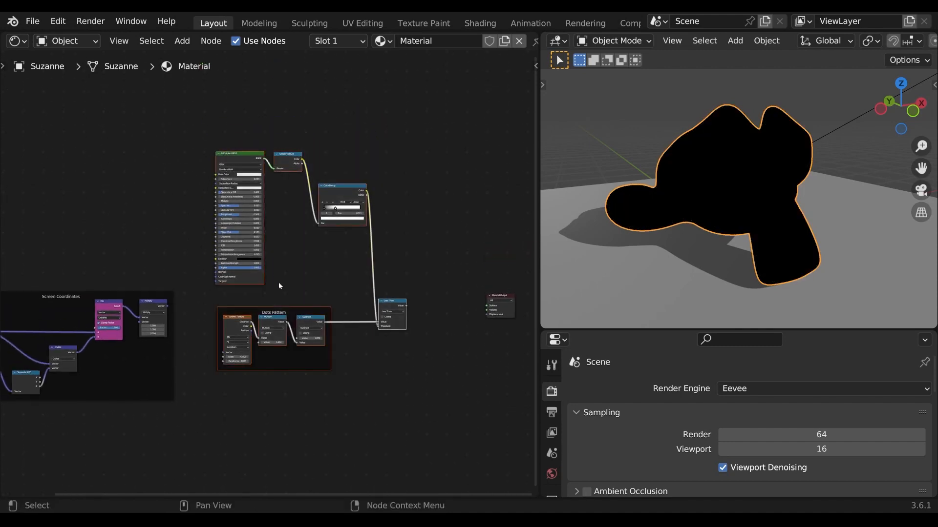
key("g")
key("y")
left_click(304, 230)
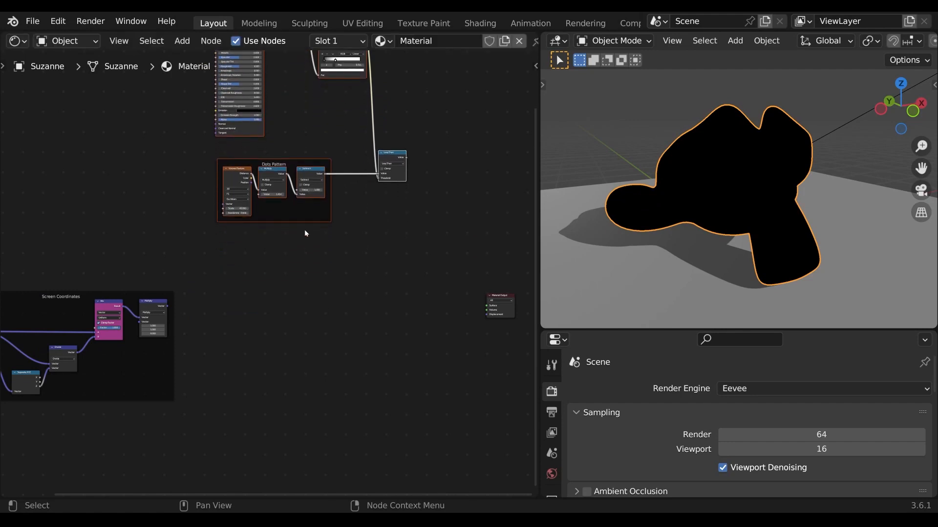
Add a Scale vector math node in the empty space beside the Screen Coordinates frame's last Multiply node
scroll(195, 377, "up", 5)
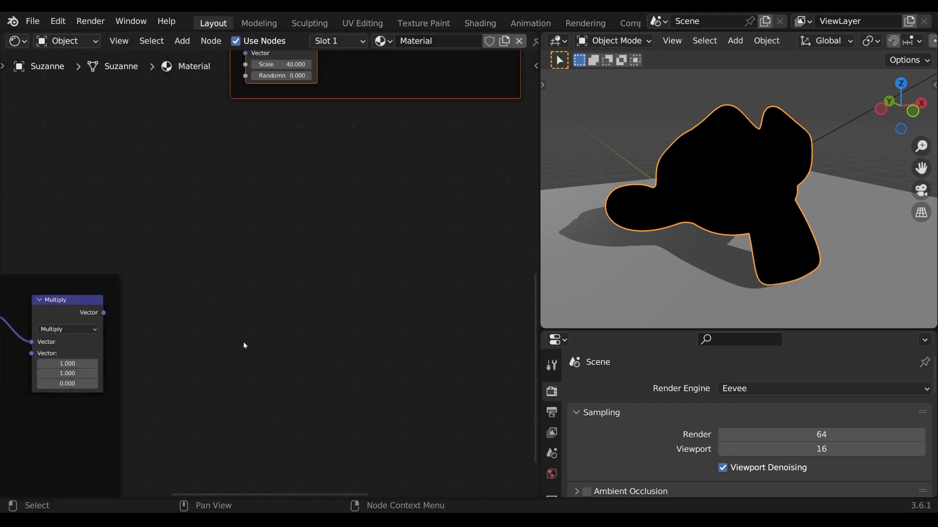
left_click(268, 320)
key("shift+a")
type("sca")
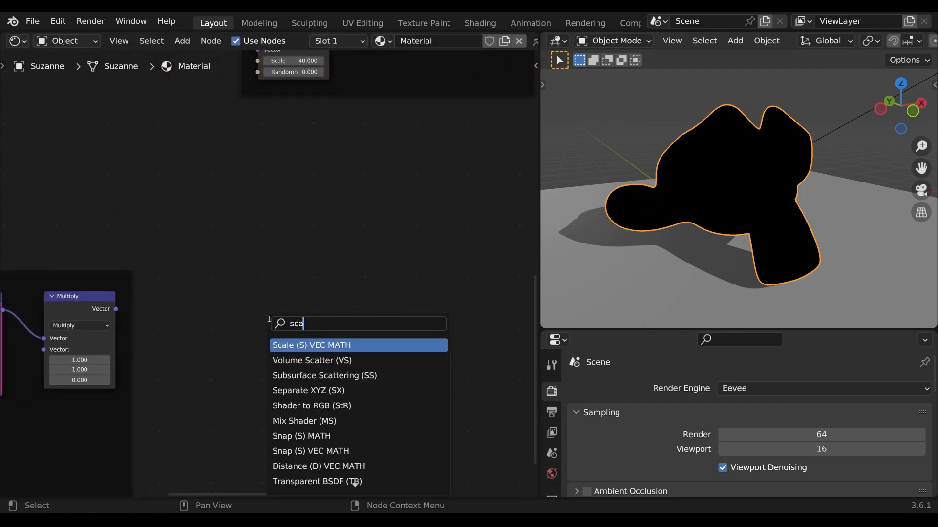
left_click(284, 345)
left_click(283, 345)
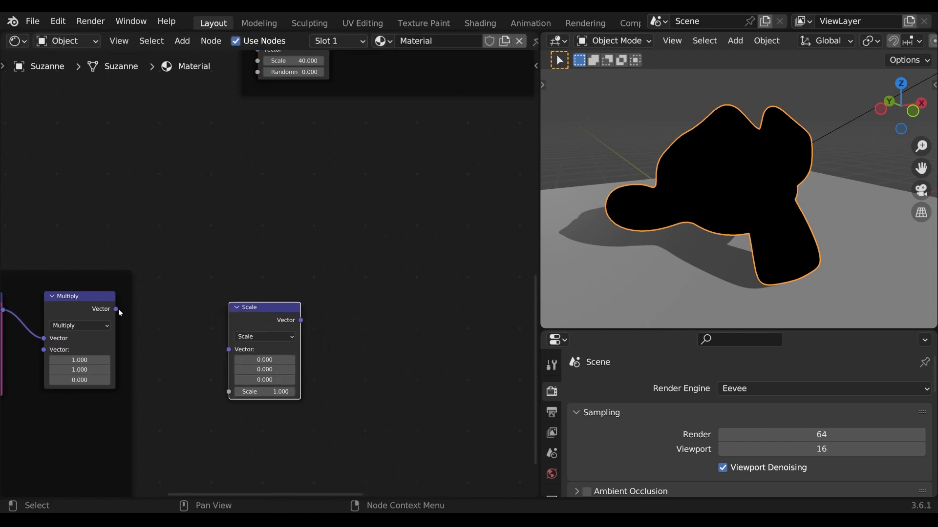
Feed the Multiply vector into the Scale node, preview its output on the material, and set the scale to 40
mouse_move(118, 309)
left_mouse_down()
mouse_move(228, 349)
mouse_move(300, 361)
mouse_move(264, 361)
left_mouse_up()
left_click(268, 312, "ctrl+shift")
left_click(264, 361)
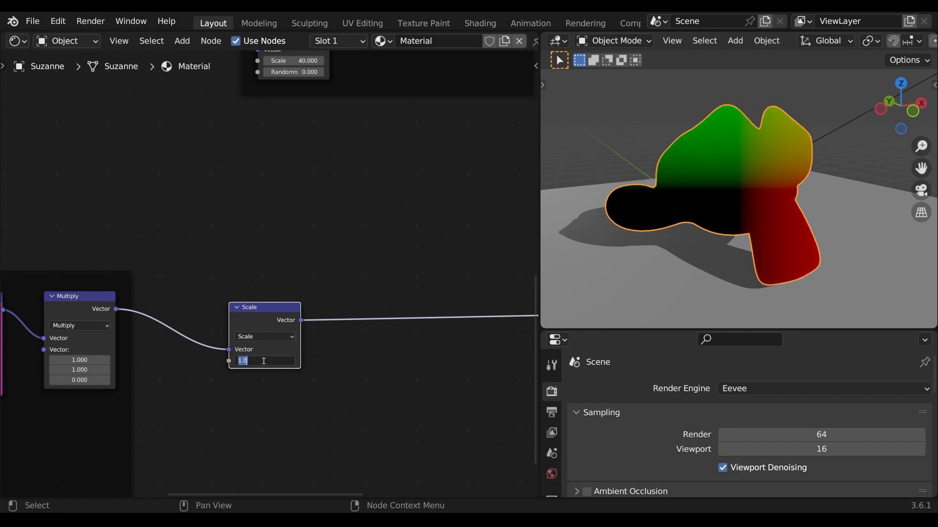
type("40")
key("Return")
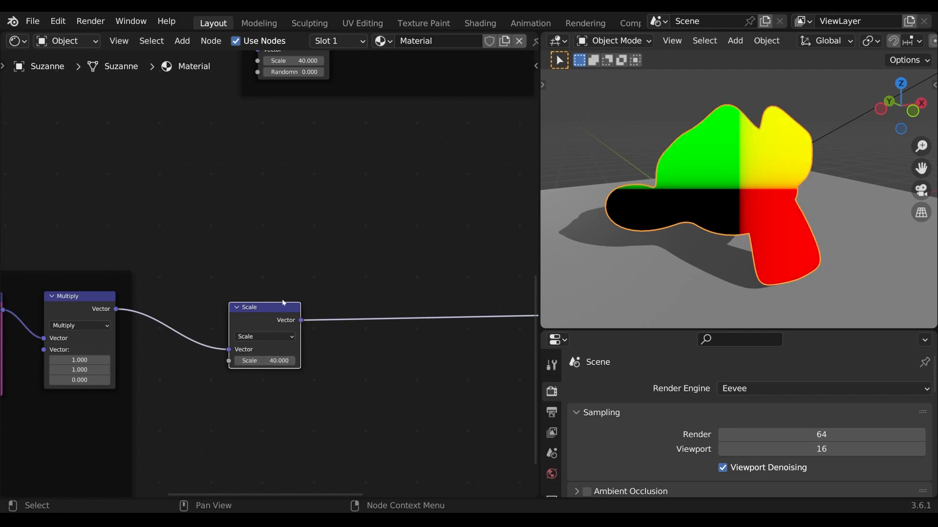
Duplicate the Scale node onto its output link and switch the copy's operation to Fraction
left_click_drag(274, 310, 242, 308)
key("shift+d")
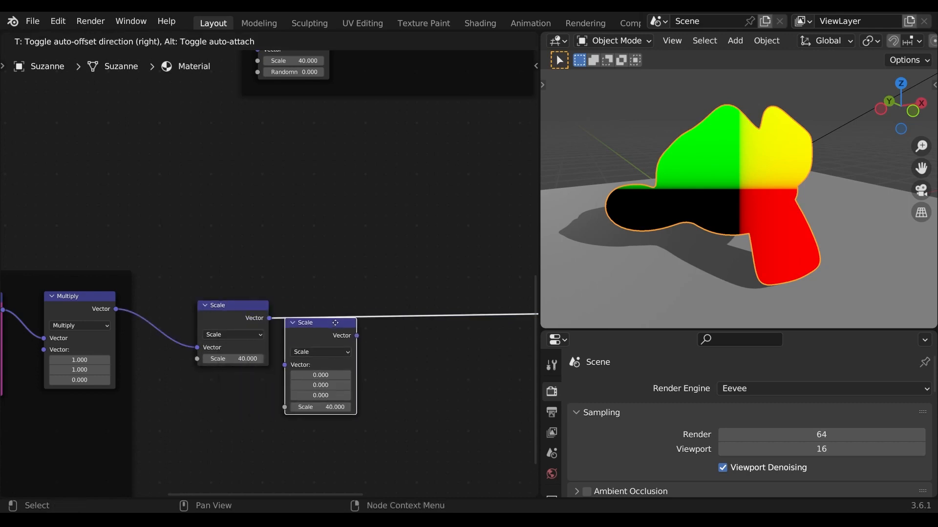
left_click(333, 318)
left_click(345, 335)
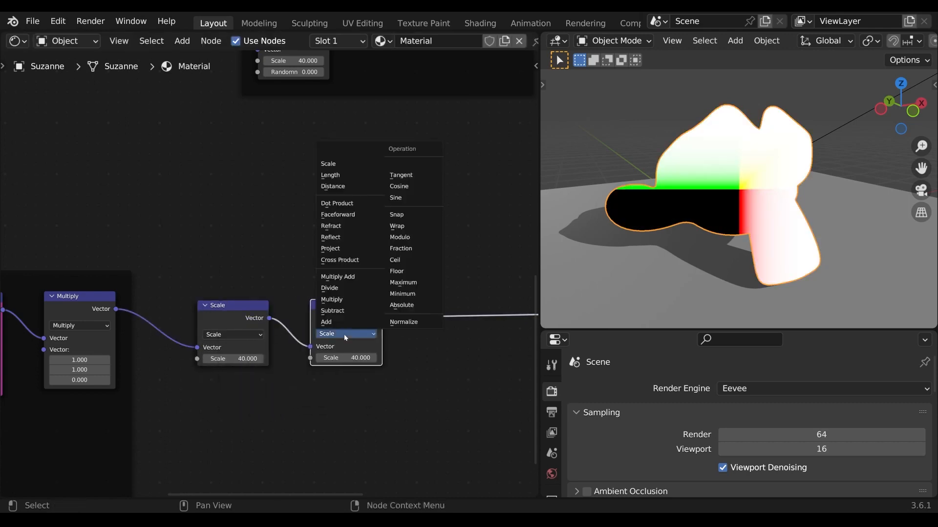
left_click(404, 249)
scroll(620, 254, "up", 5)
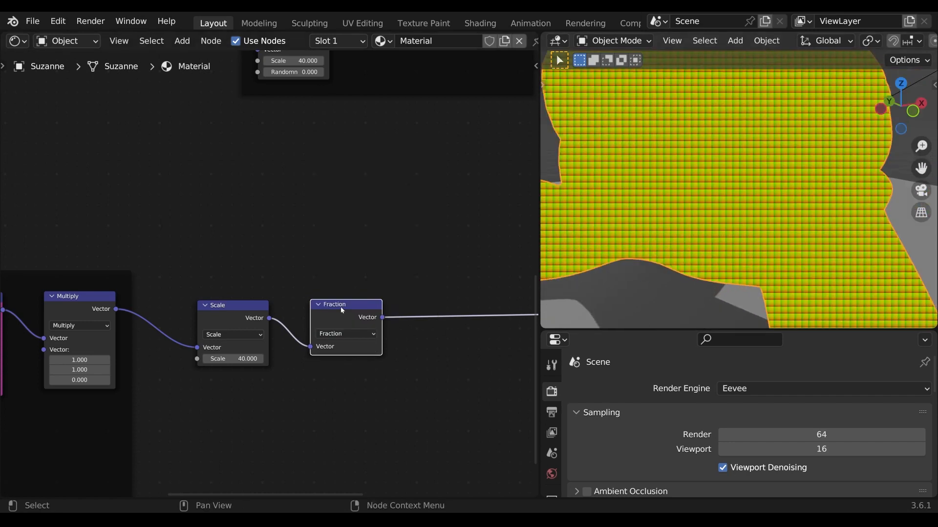
Duplicate the Fraction node onto its output link and switch the copy's operation to Distance
key("shift+d")
left_click(410, 306)
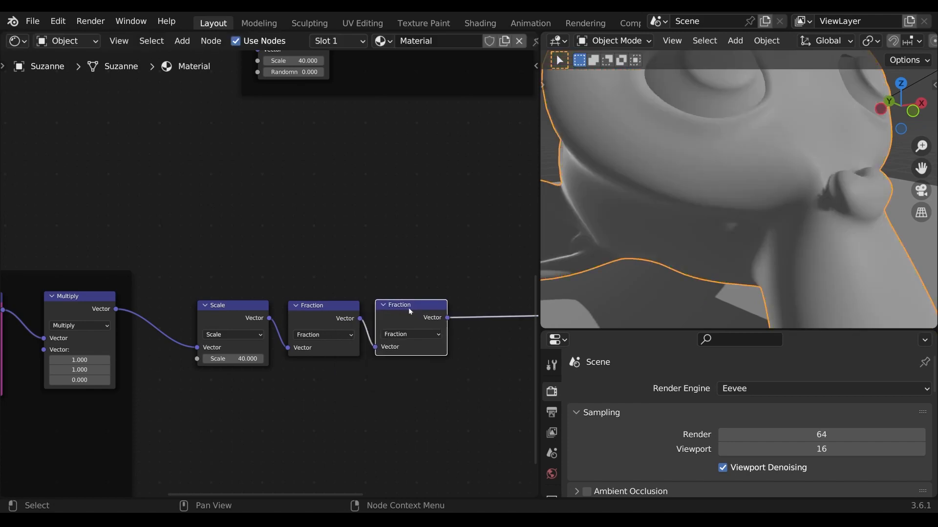
left_click(431, 335)
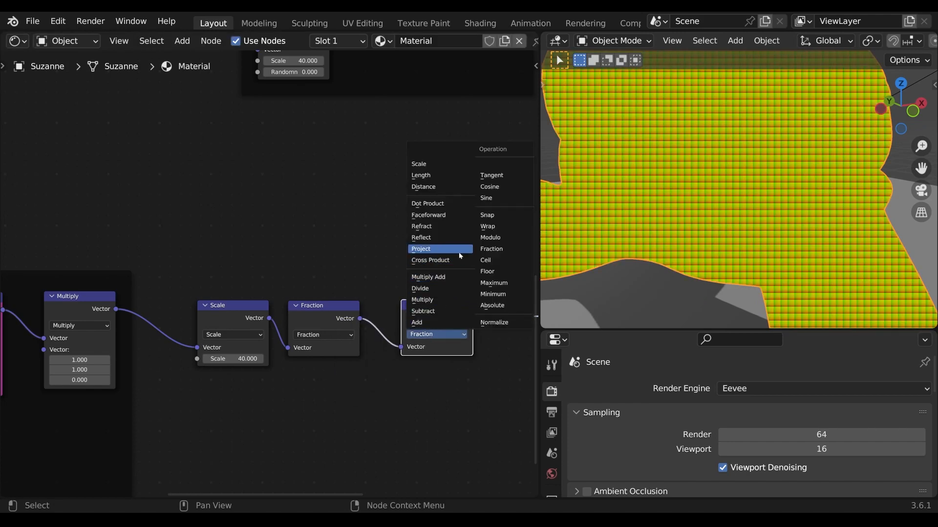
left_click(444, 189)
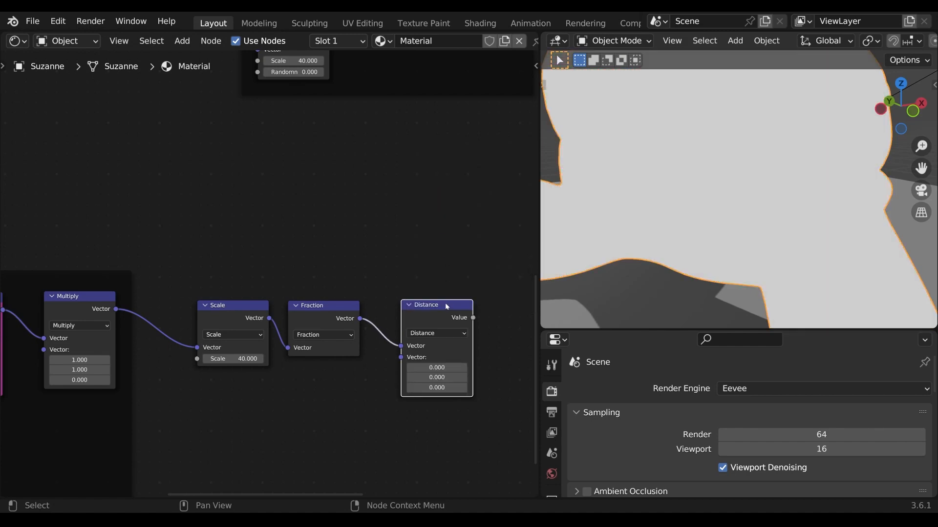
left_click_drag(445, 304, 429, 305)
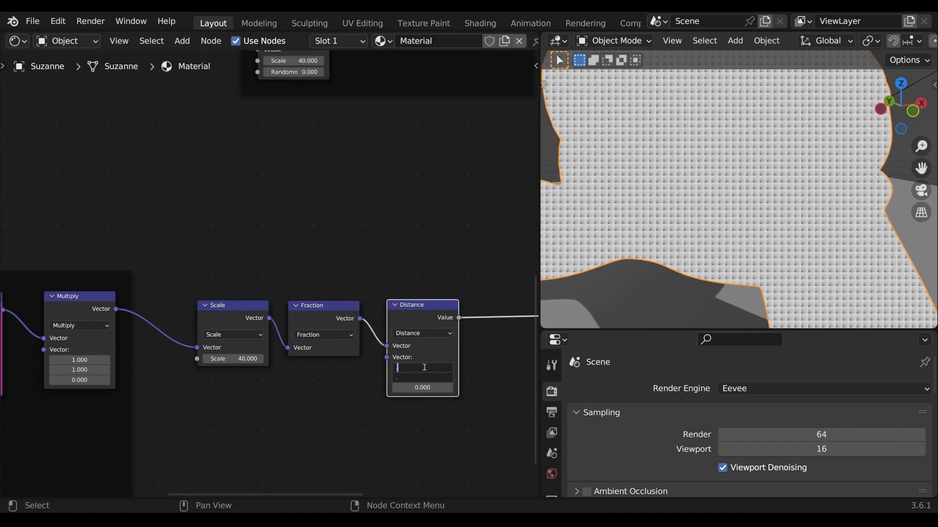
Set the X and Y of the Distance node's second vector to 0.5
type(".5")
key("Return")
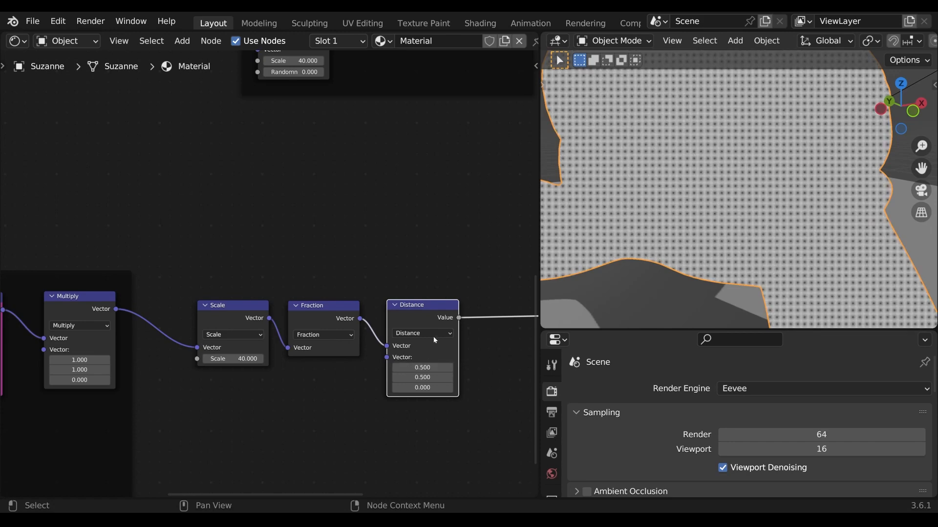
scroll(433, 336, "down", 2)
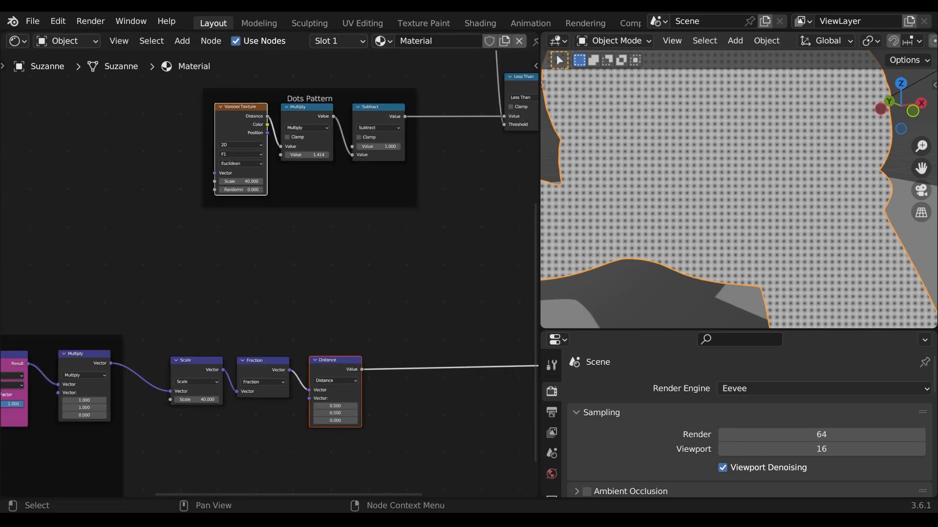
Feed the Multiply vector into the Voronoi Texture and compare its preview on the material with the Distance node's output
left_click_drag(111, 364, 215, 174)
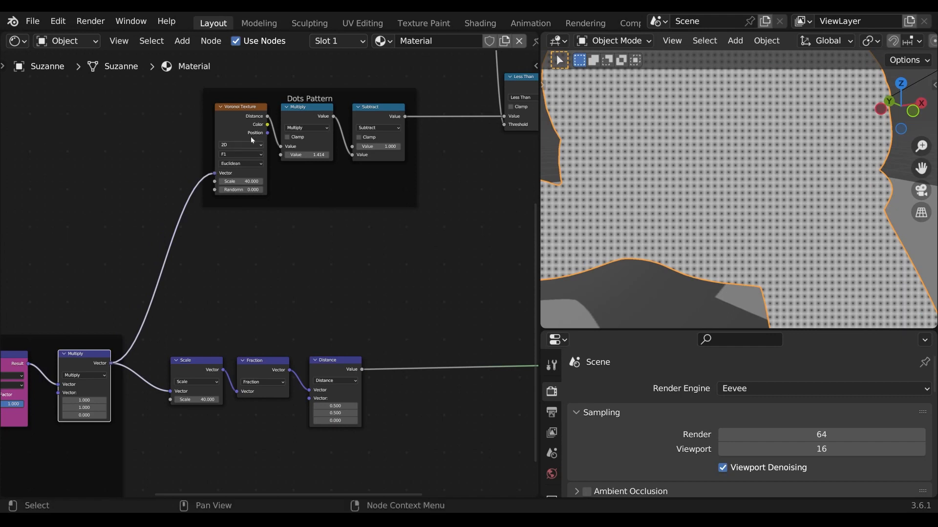
left_click(258, 118, "ctrl+shift")
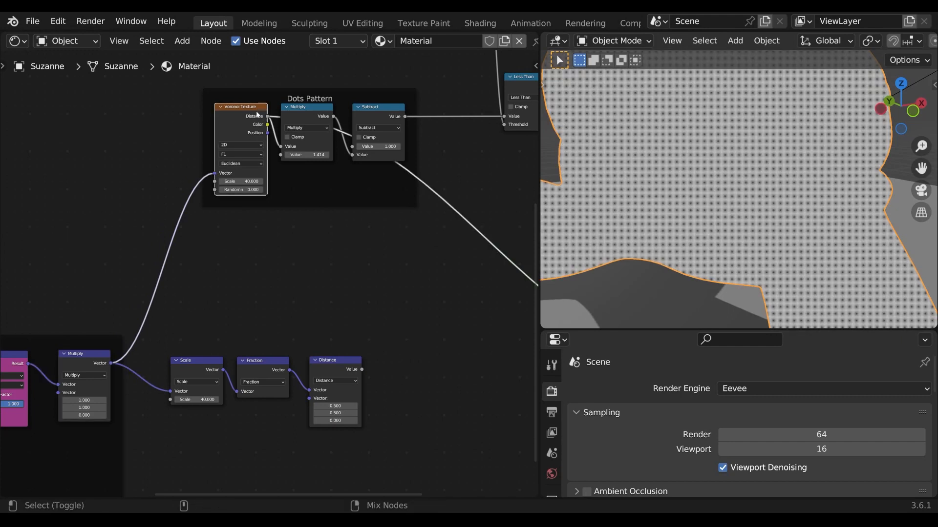
left_click(338, 357, "ctrl+shift")
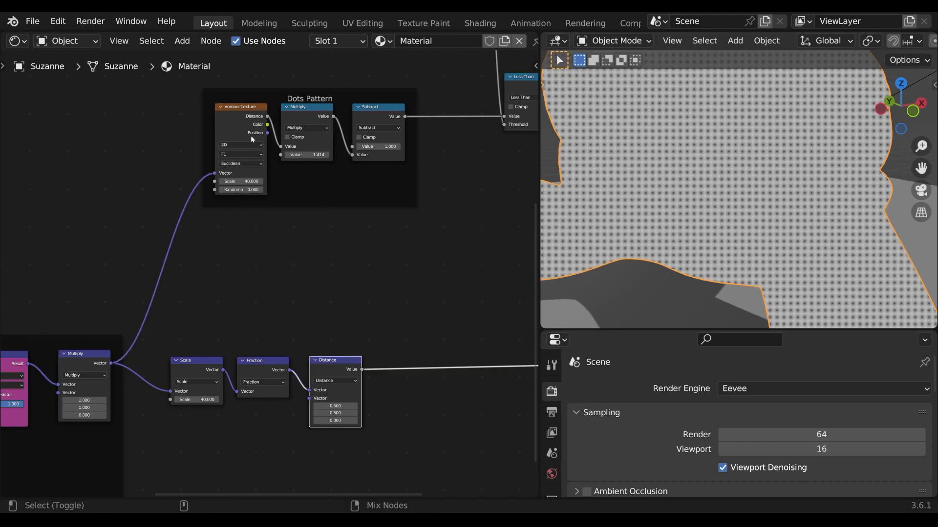
left_click(249, 117, "ctrl+shift")
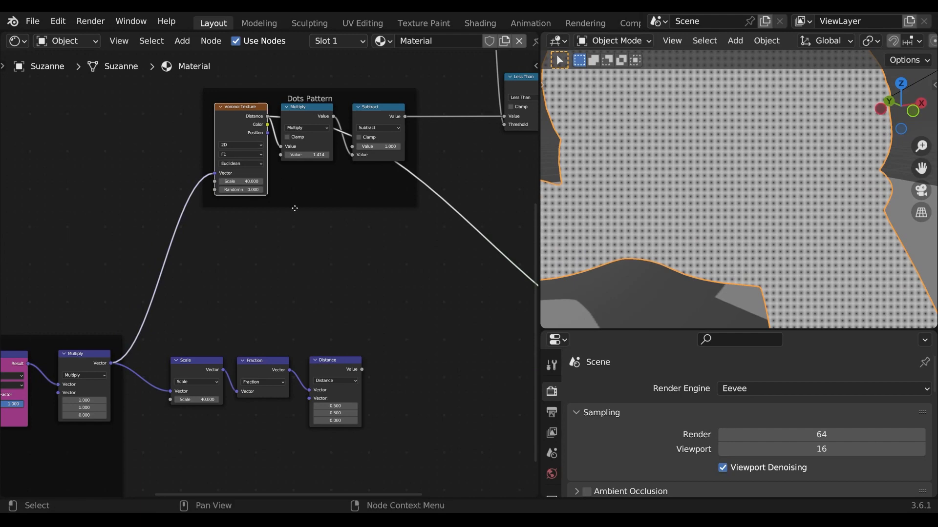
scroll(294, 208, "down", 1)
middle_click_drag(348, 294, 258, 304)
left_click(237, 352, "ctrl+shift")
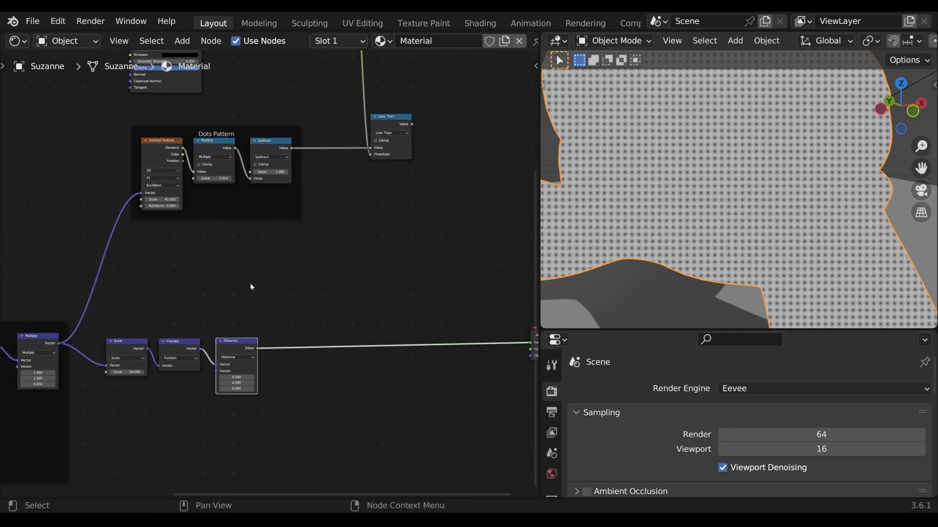
Duplicate the Dots Pattern's math Multiply and Subtract nodes after the Distance node, feed Distance into the Multiply copy and preview the Subtract copy
scroll(258, 297, "up", 1)
left_click(230, 160)
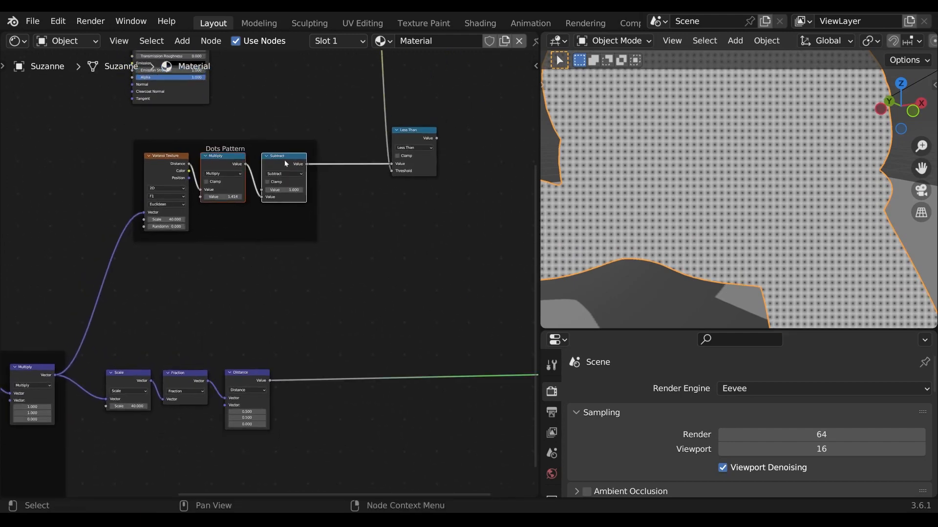
key("shift+d")
left_click(382, 274)
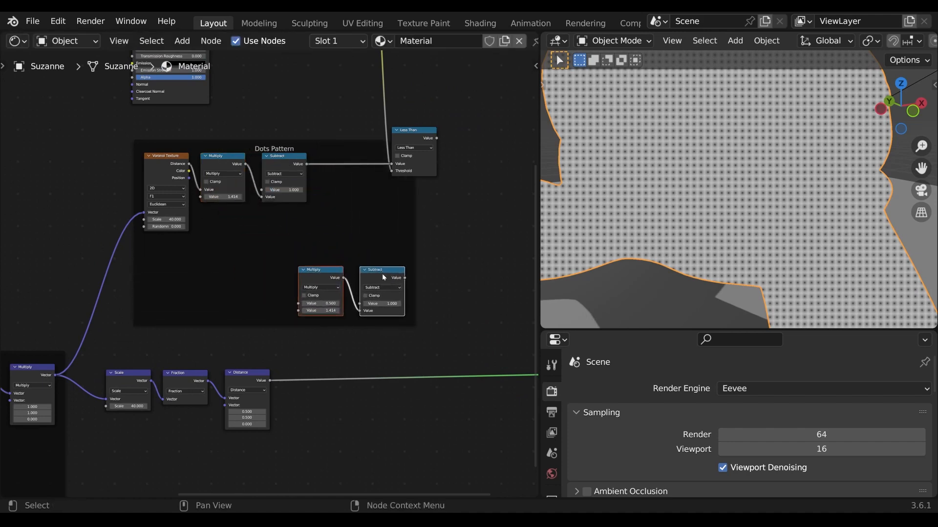
key("g")
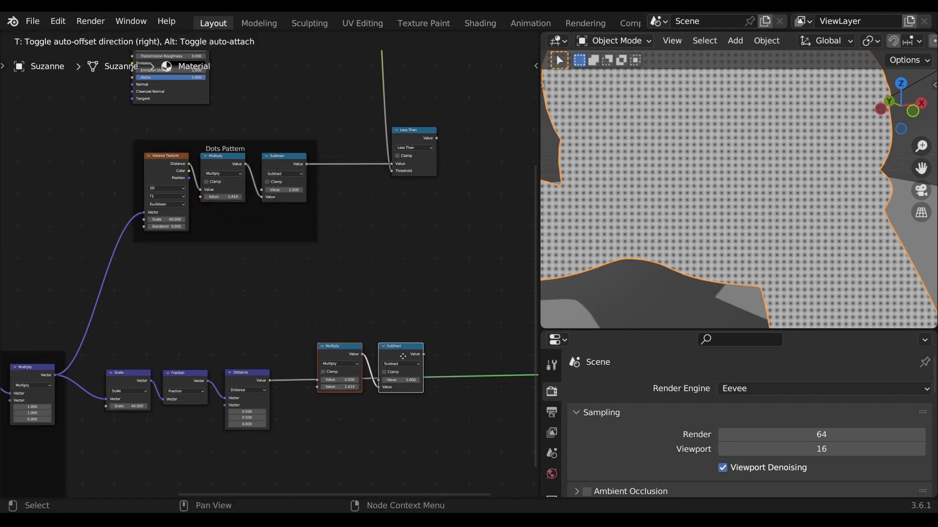
left_click(375, 386)
left_click_drag(273, 381, 289, 408)
middle_click_drag(417, 389, 343, 361)
left_click(255, 359, "ctrl+shift")
Move the Less Than node farther from the Dots Pattern frame and feed the new Subtract output into its Value input
scroll(256, 358, "up", 1)
left_click_drag(375, 125, 445, 125)
left_click_drag(354, 369, 421, 150)
scroll(454, 179, "down", 1)
middle_click_drag(454, 180, 392, 199)
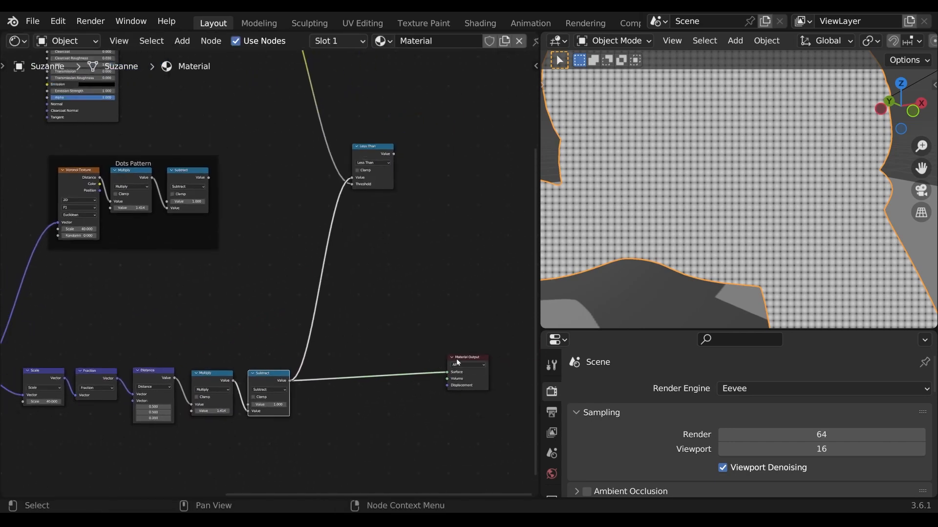
Place the Material Output beside the Less Than node and preview the Less Than result on the whole monkey head
left_click_drag(456, 358, 466, 171)
left_click(368, 159, "ctrl+shift")
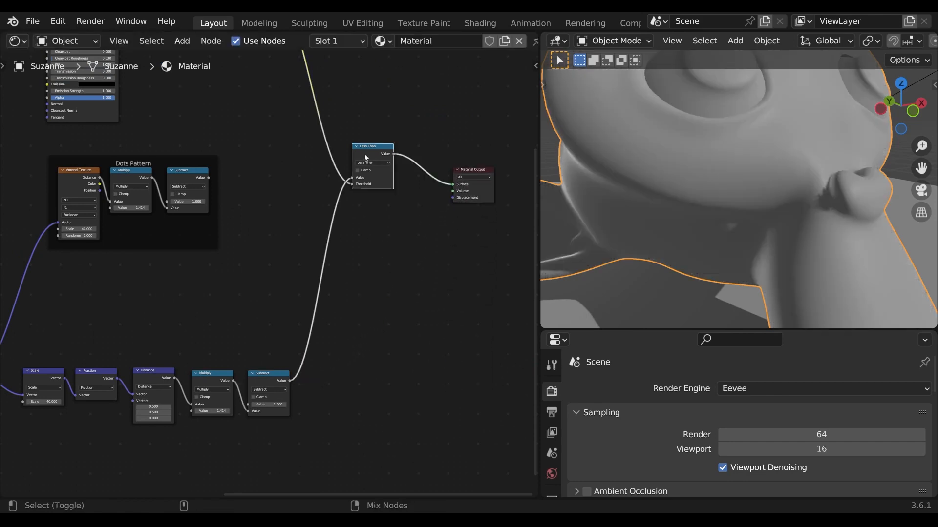
left_click_drag(373, 154, 388, 168)
scroll(342, 242, "down", 1)
scroll(313, 242, "down", 4)
middle_click_drag(294, 242, 317, 301)
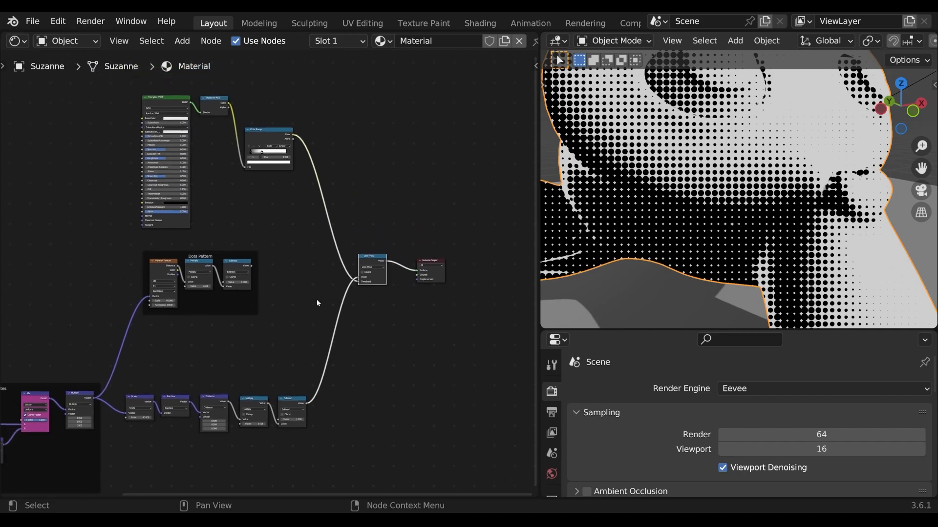
scroll(317, 301, "down", 1)
scroll(645, 262, "down", 5)
mouse_move(644, 262)
middle_mouse_down()
mouse_move(672, 249)
mouse_move(752, 251)
mouse_move(645, 245)
middle_mouse_up()
Frame the new Scale, Fraction, Distance, Multiply and Subtract nodes together and label the frame Dots Pattern
scroll(324, 439, "up", 1)
middle_click_drag(325, 423, 406, 359)
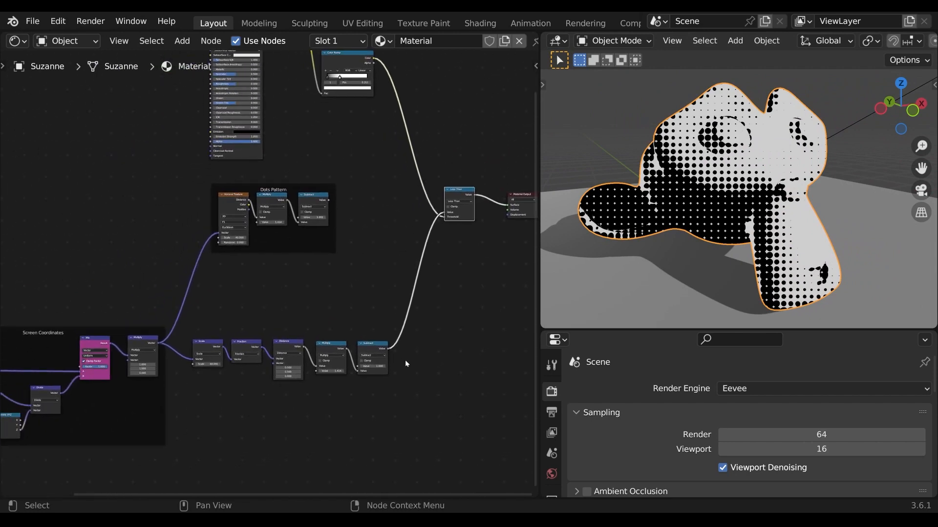
scroll(423, 398, "up", 1)
left_click_drag(433, 420, 185, 329)
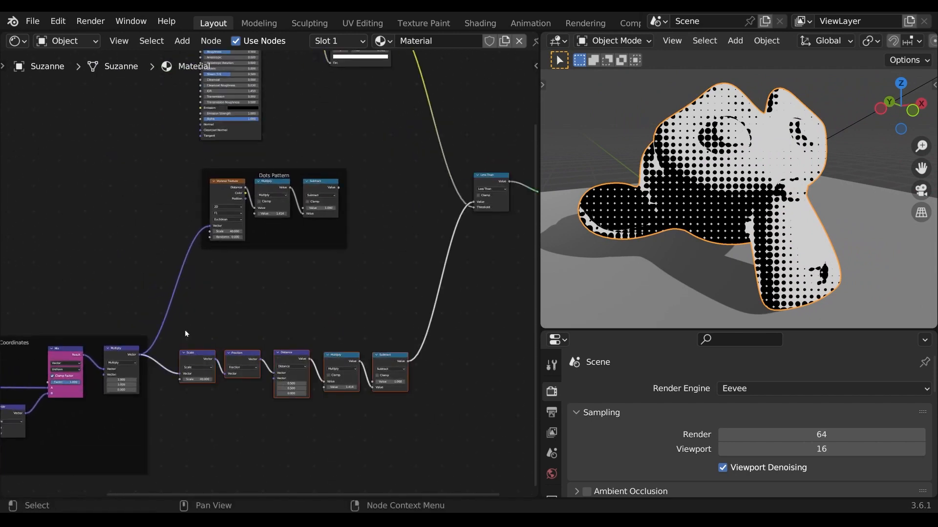
key("ctrl+j")
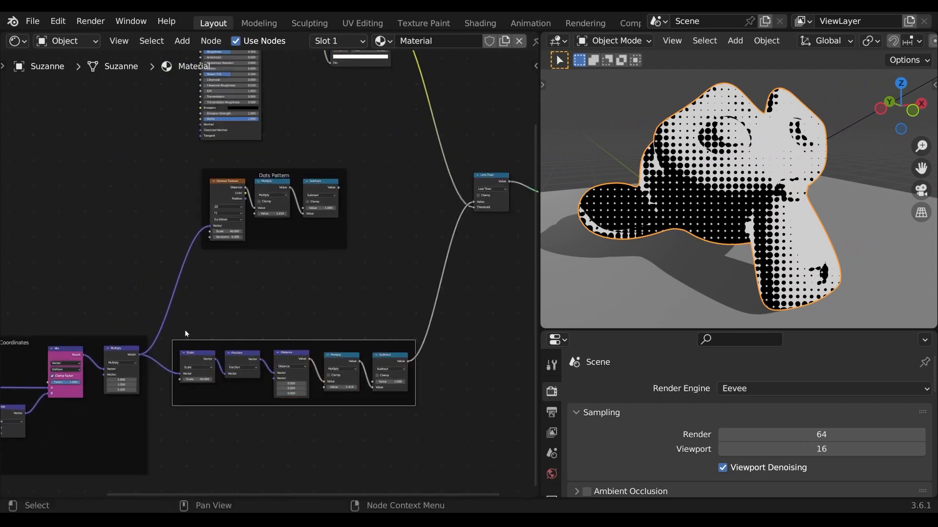
key("F2")
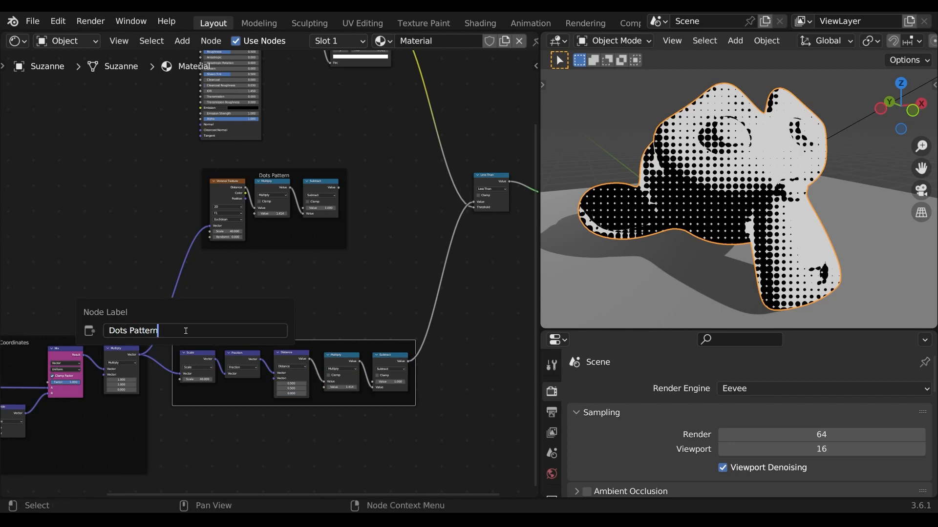
key("Return")
Give the new frame's Subtract node a custom magenta colour with hue 0.862, saturation 0.634 and value 0.608
scroll(377, 358, "up", 3)
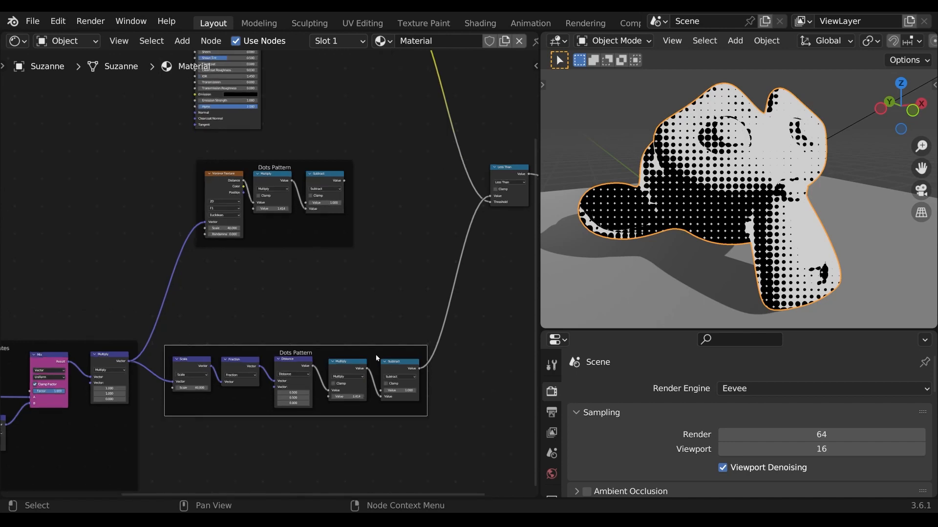
middle_click_drag(385, 354, 236, 298)
scroll(266, 310, "up", 4)
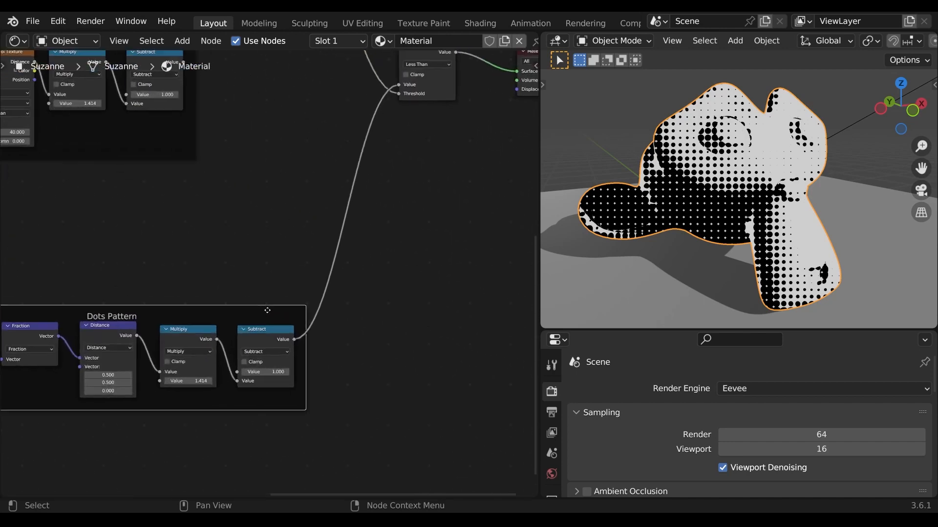
left_click(274, 335)
key("n")
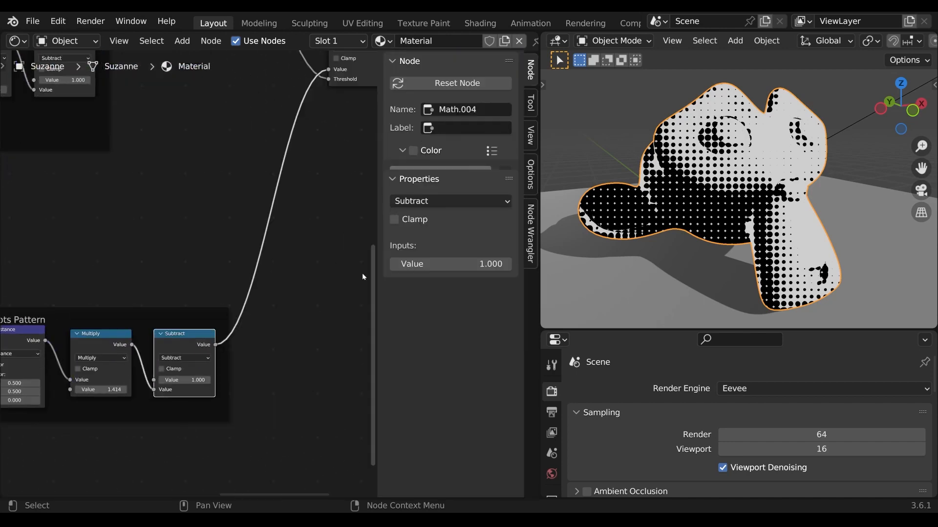
left_click(414, 151)
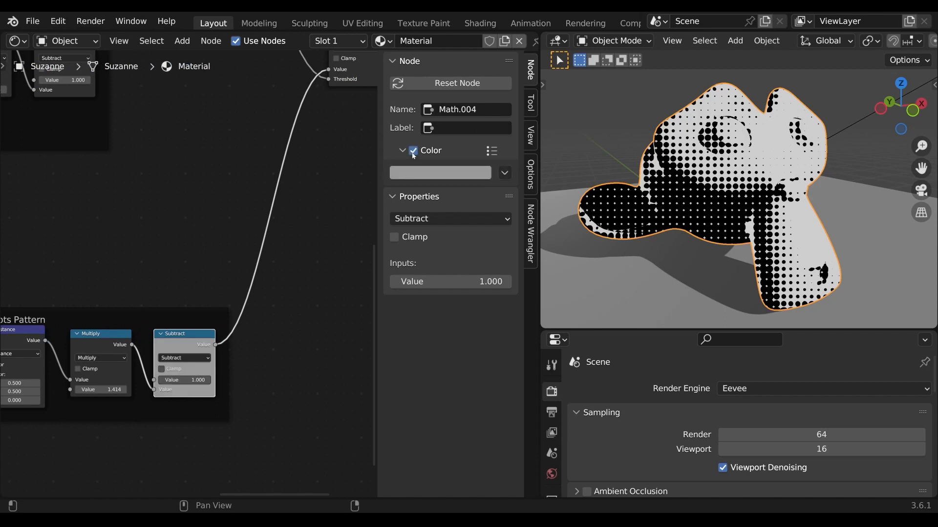
left_click(422, 178)
left_click_drag(444, 207, 467, 261)
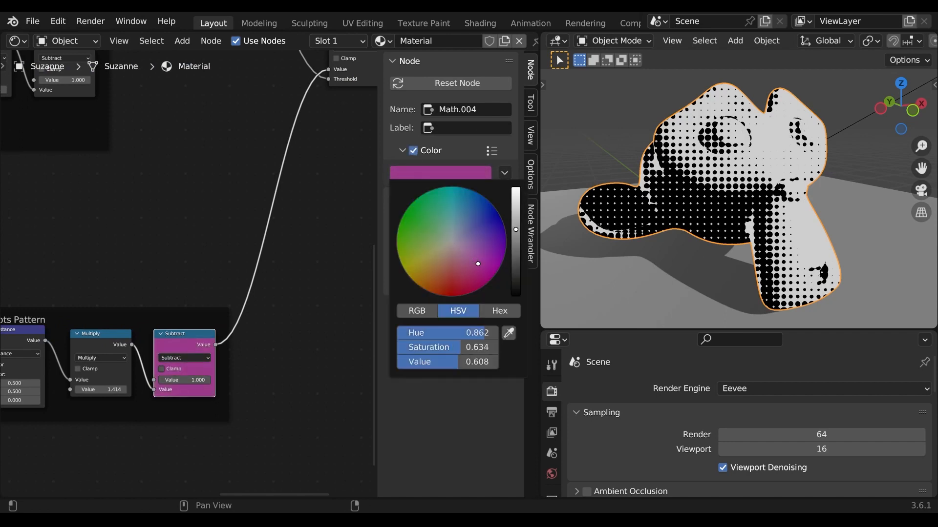
left_click(311, 329)
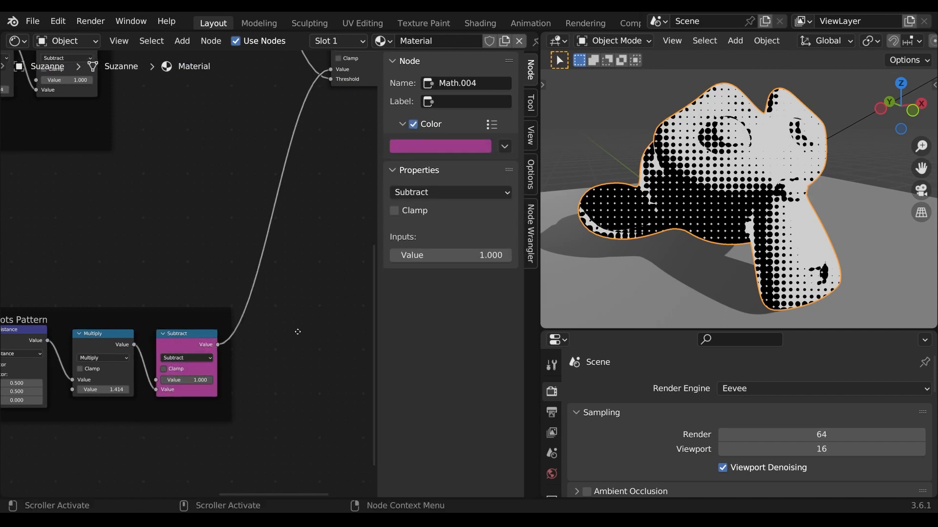
middle_click_drag(294, 333, 330, 331)
key("n")
Mute and unmute the magenta Subtract node twice to compare the halftone with and without inversion
left_click(293, 341)
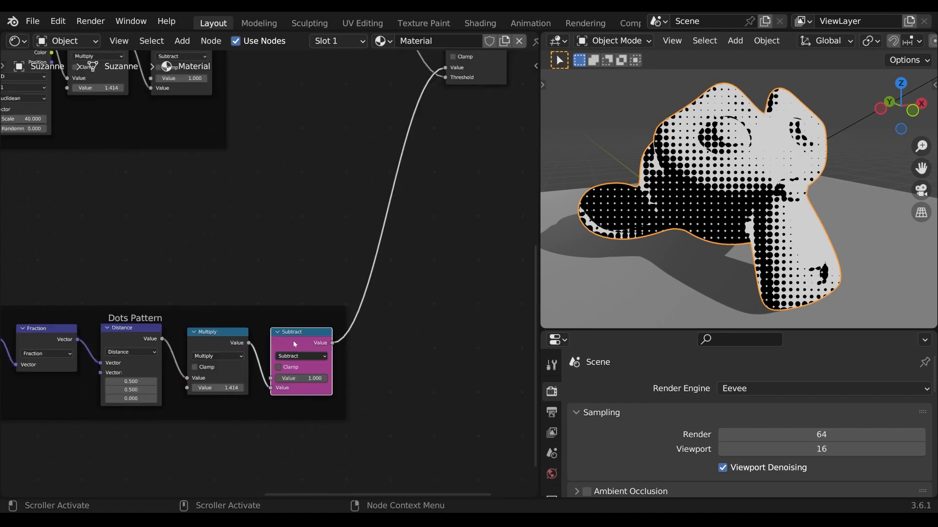
key("m")
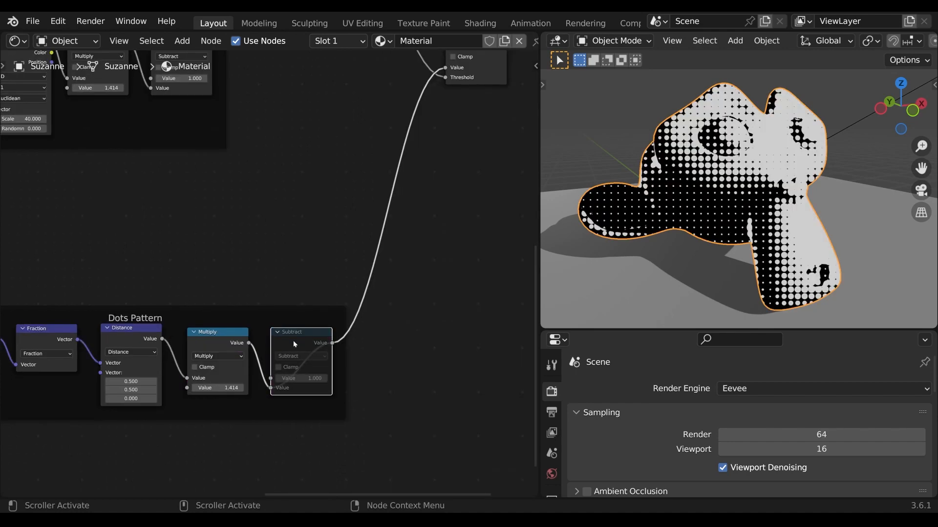
key("m")
key("m")
key("m")
Delete the old Dots Pattern frame with its Voronoi Texture, Multiply and Subtract nodes
middle_click_drag(293, 341, 356, 329, "ctrl")
key("b")
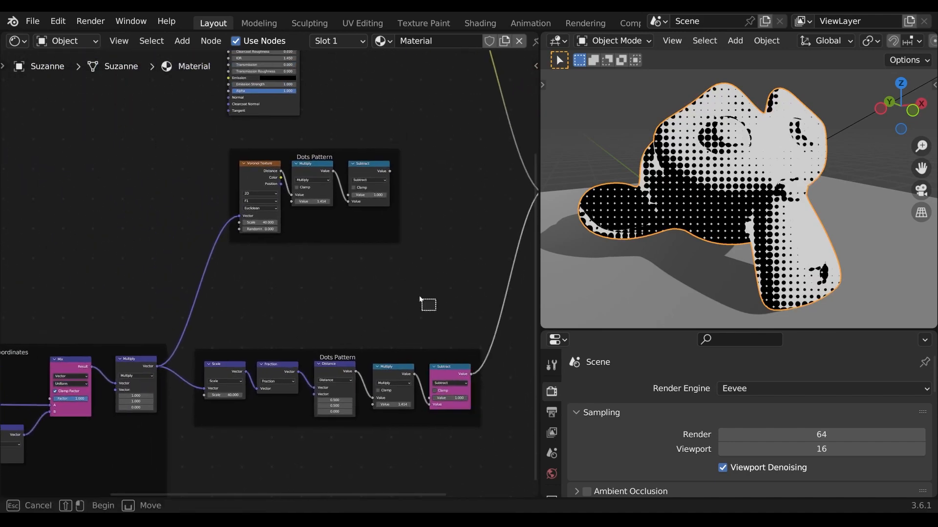
left_click_drag(434, 310, 207, 136)
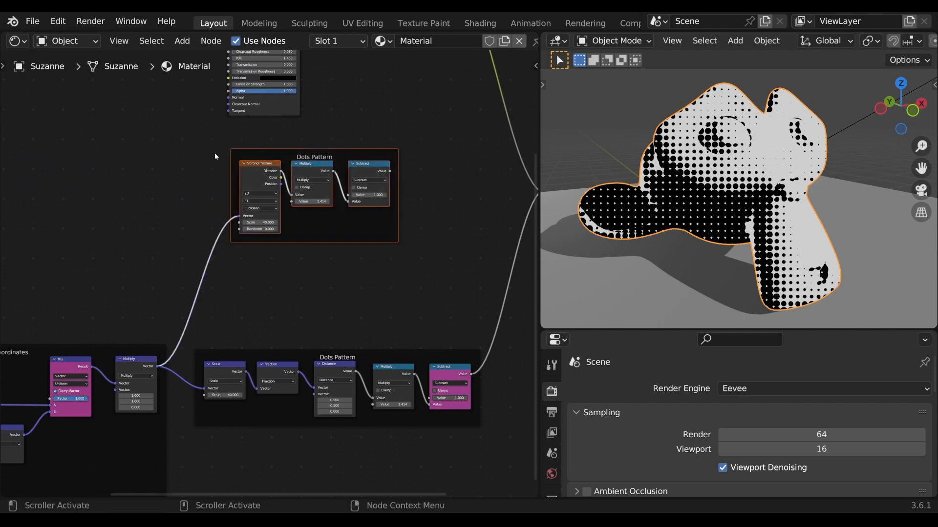
key("x")
scroll(317, 255, "down", 4)
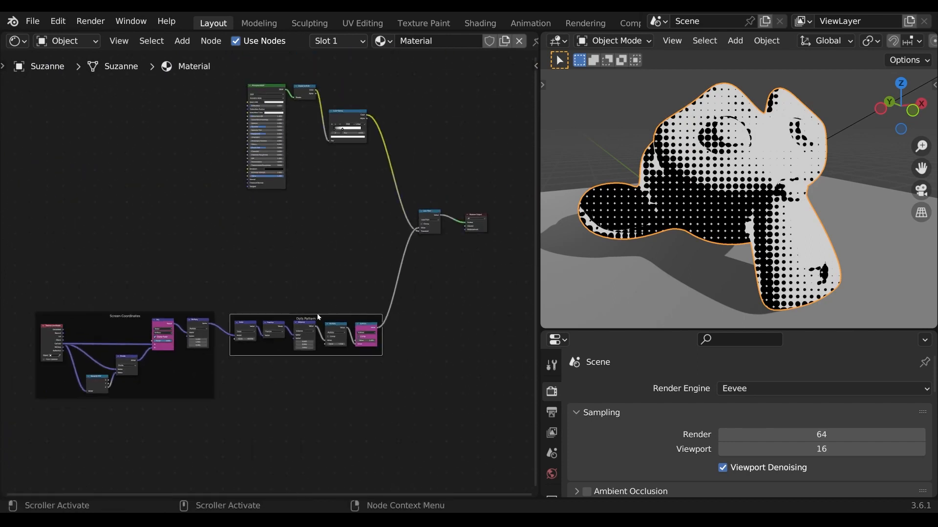
left_click_drag(318, 317, 322, 319)
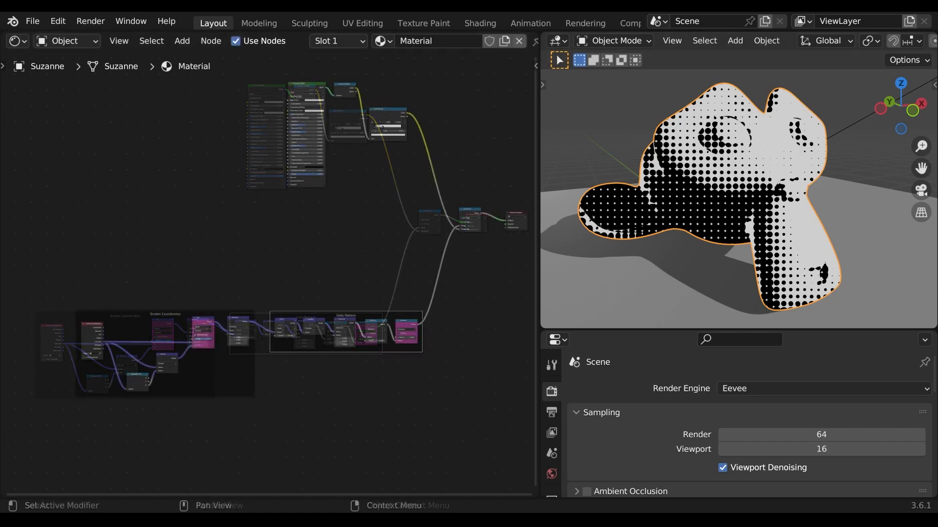
middle_click_drag(476, 279, 438, 297)
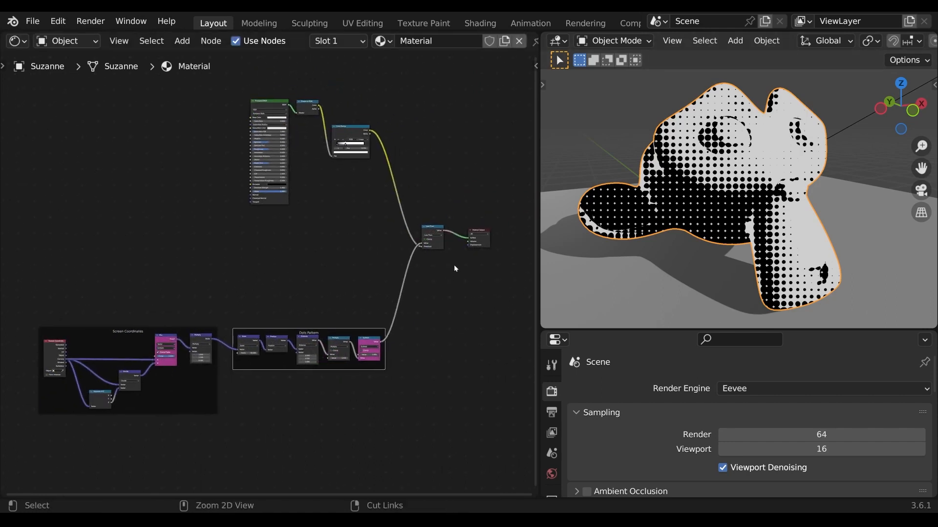
Cut the link between Less Than and Material Output, and move the Dots Pattern frame straight up toward the Less Than node's level
right_click_drag(454, 264, 440, 191, "ctrl")
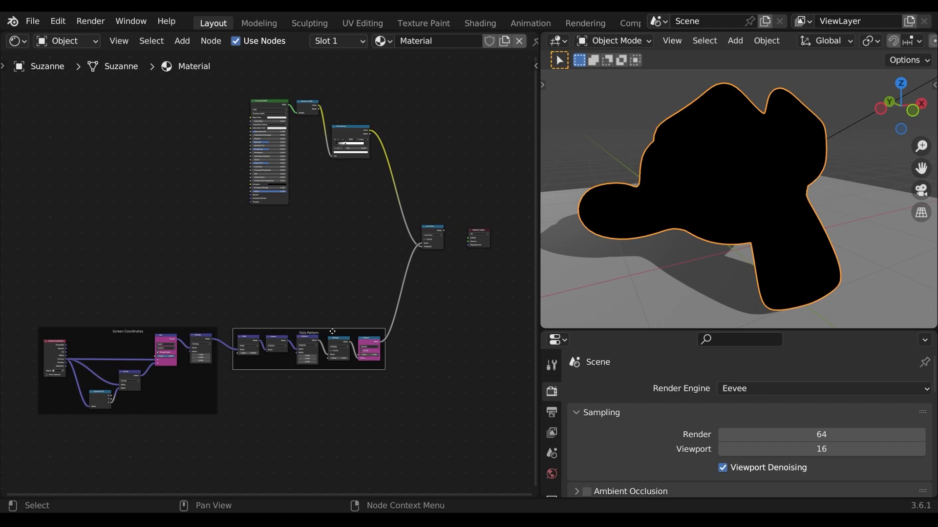
key("g")
key("y")
left_click(340, 255)
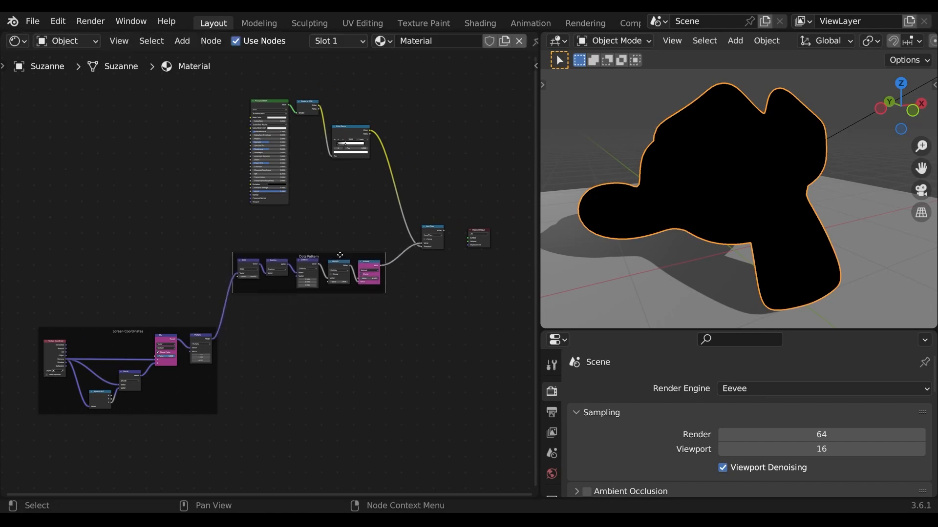
Add a Wave Texture node below the Dots Pattern frame
scroll(297, 361, "up", 3)
middle_click_drag(300, 372, 205, 352)
key("shift+a")
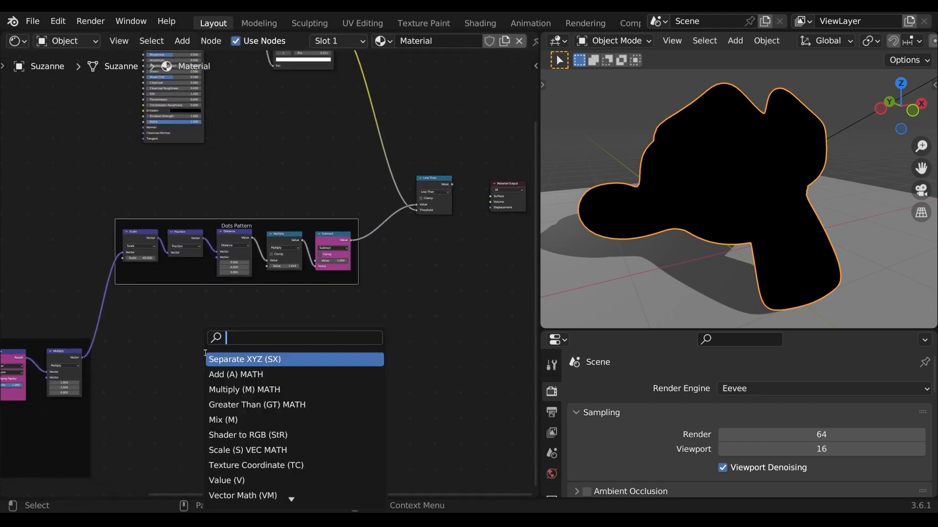
type("wave")
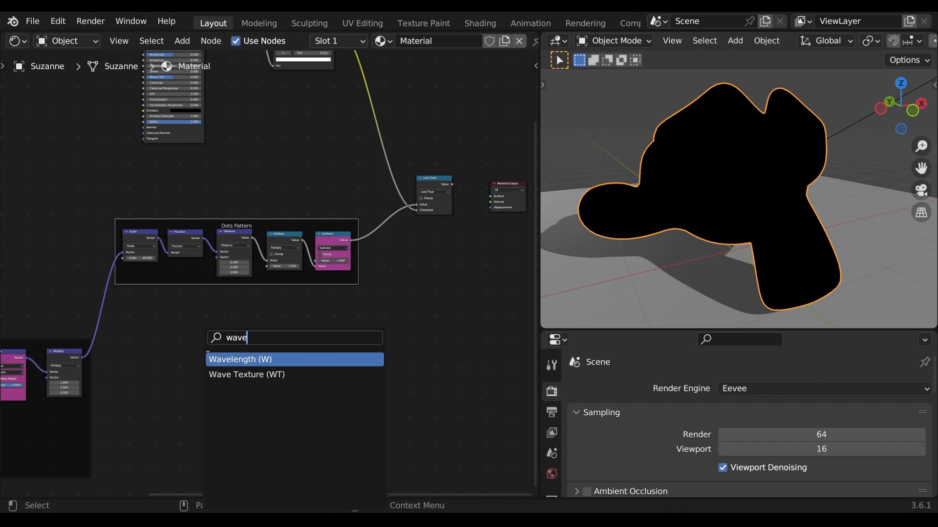
key("Down")
key("Return")
left_click(205, 353)
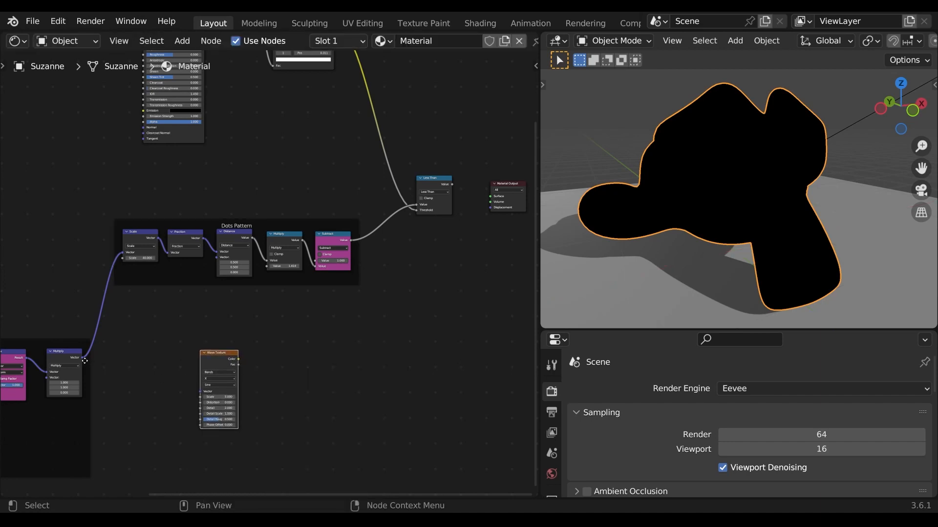
Feed the Screen Coordinates Multiply vector into the Wave Texture and preview the texture on the monkey head
left_click_drag(83, 358, 201, 391)
left_click(217, 358, "ctrl+shift")
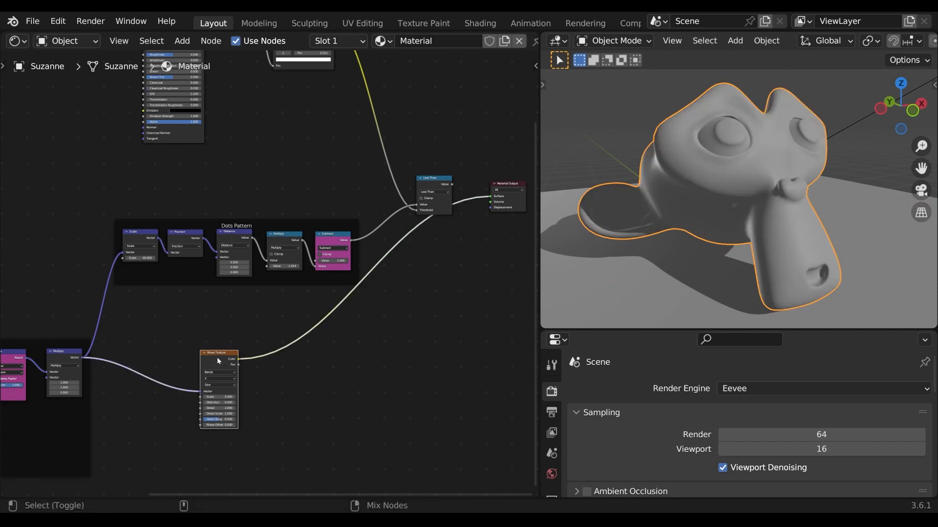
scroll(759, 216, "up", 4)
scroll(224, 415, "up", 7)
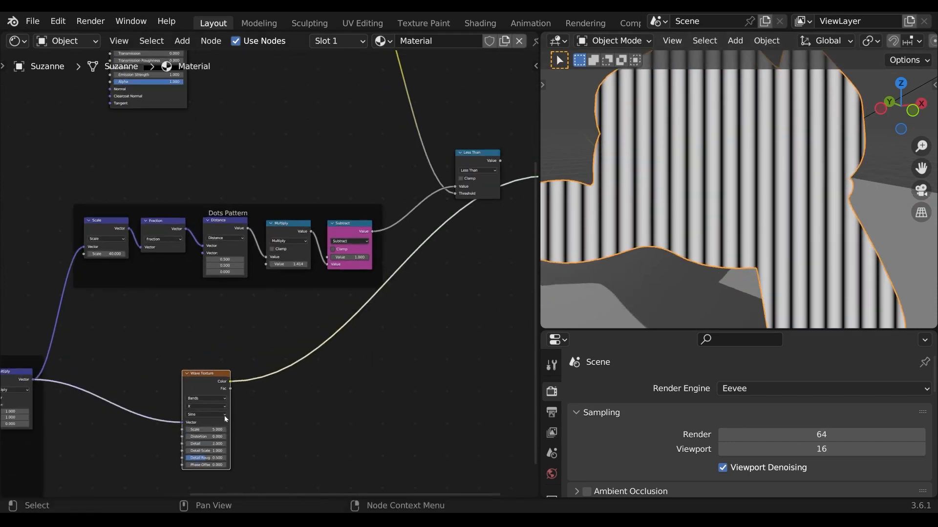
Set the Wave Texture's wave profile to Saw
middle_click_drag(224, 415, 368, 273)
scroll(381, 330, "up", 4)
middle_click_drag(383, 334, 338, 324)
left_click(330, 314)
left_click(320, 342)
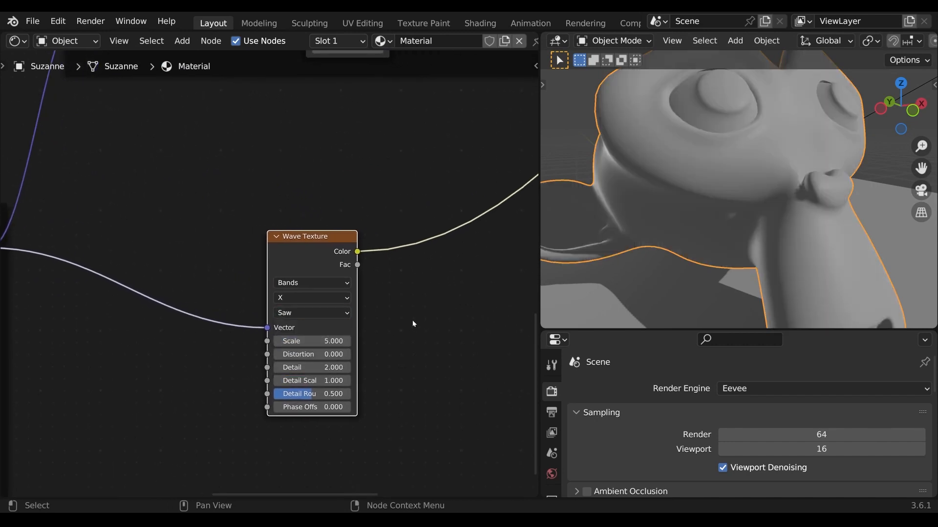
Link the Wave Texture's Color to the Less Than node's Value and preview Less Than on the monkey head
scroll(719, 220, "down", 5)
middle_click_drag(432, 260, 237, 365)
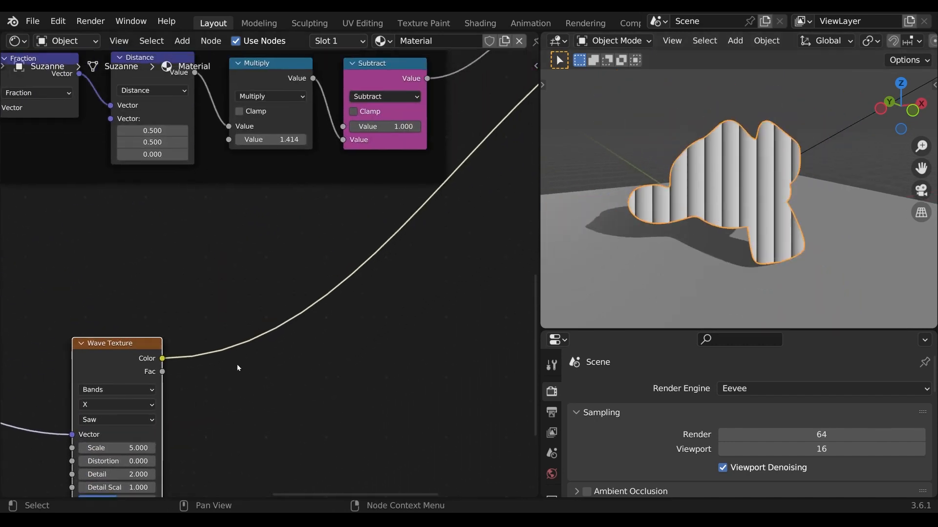
scroll(258, 335, "down", 9)
left_click_drag(198, 312, 426, 139)
middle_click_drag(426, 147, 342, 247)
scroll(373, 195, "up", 1)
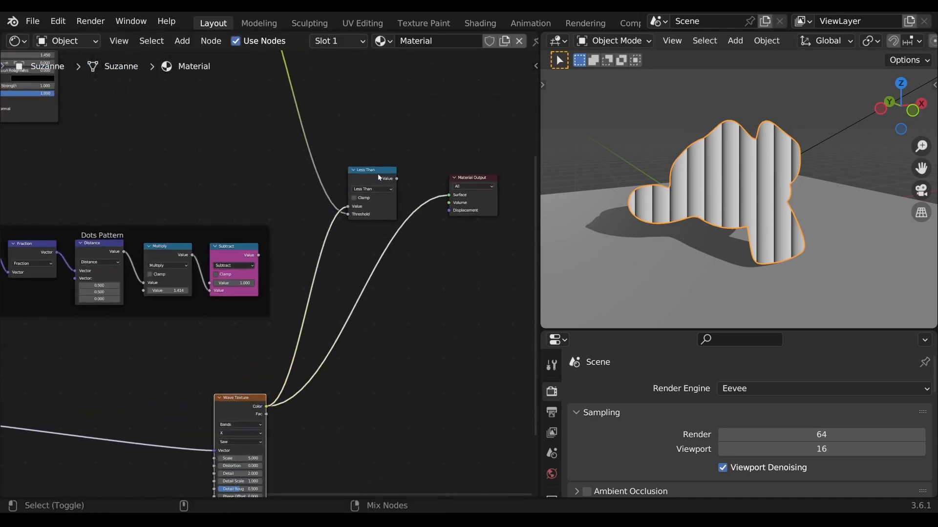
left_click(379, 177, "ctrl+shift")
scroll(723, 224, "up", 3)
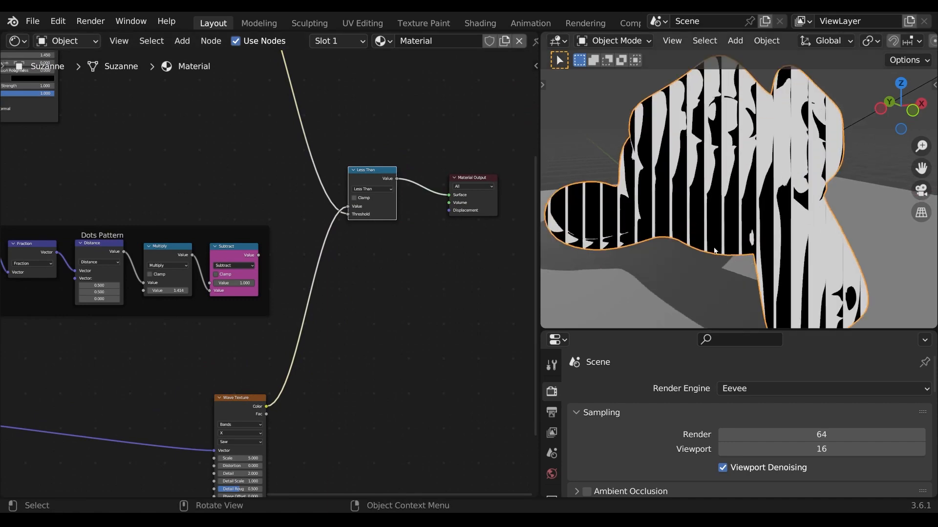
Raise the Wave Texture's Scale to 26.7 and check the finer lines on the monkey head
middle_click_drag(239, 436, 257, 366)
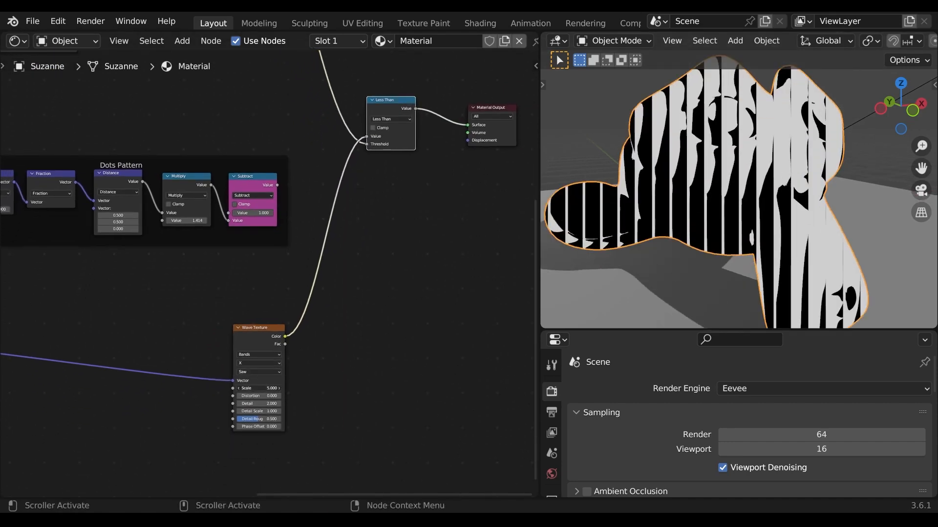
left_click_drag(259, 388, 318, 389)
middle_click_drag(718, 210, 758, 209)
scroll(752, 223, "down", 1)
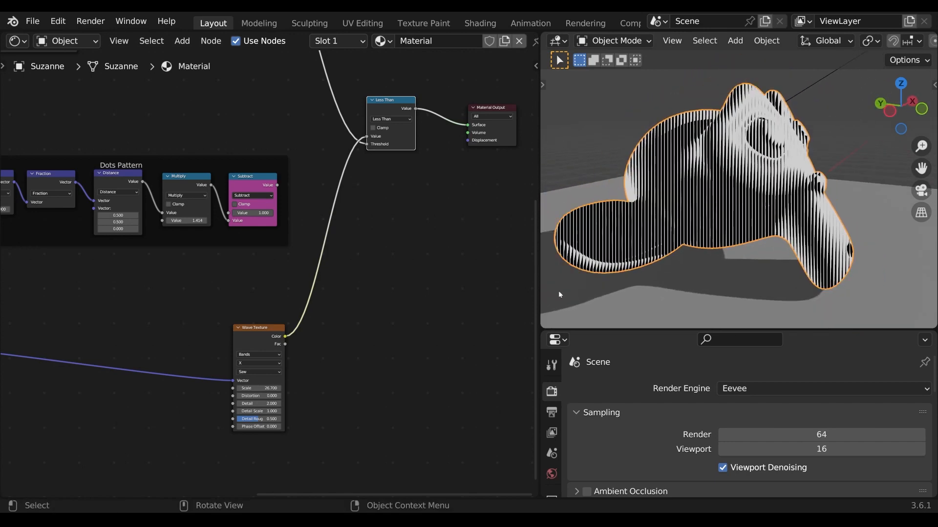
Cut the link between Less Than and Material Output, and delete the Wave Texture node
left_click_drag(253, 333, 243, 305)
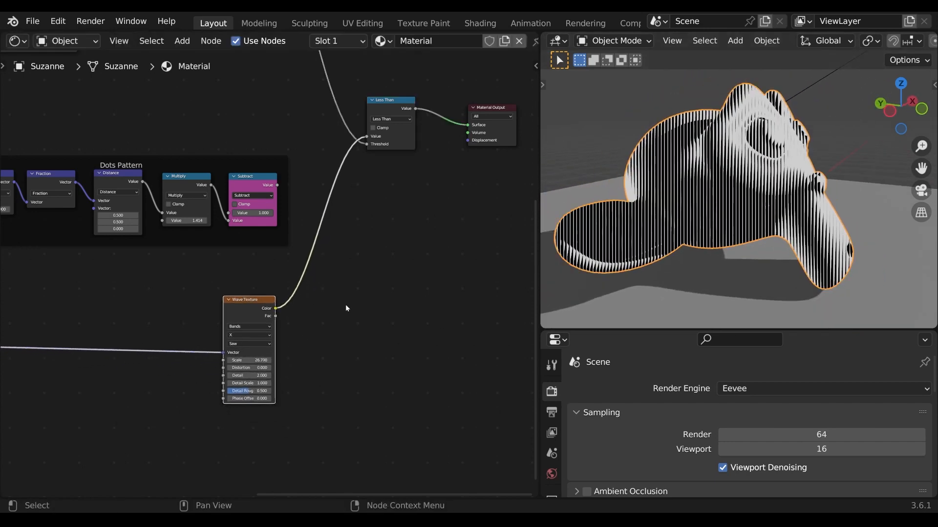
scroll(337, 313, "down", 1)
middle_click_drag(344, 314, 389, 311)
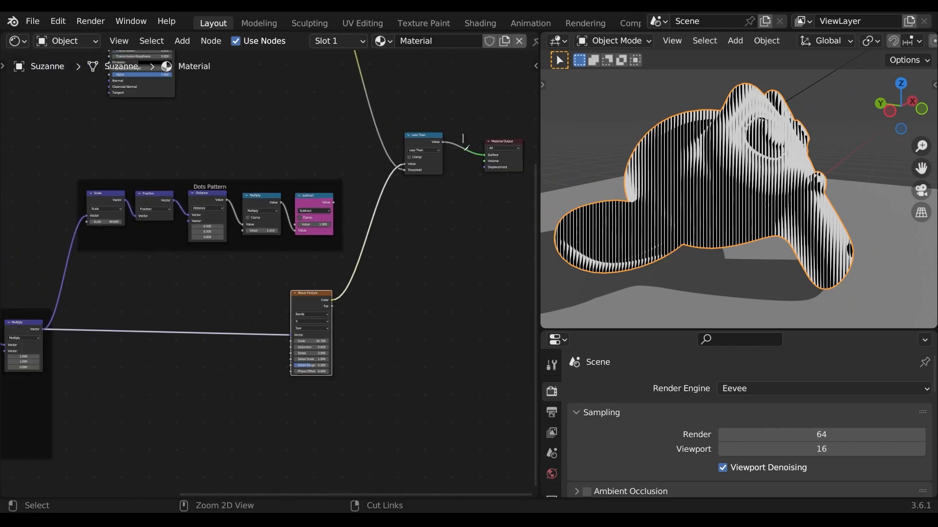
right_click_drag(462, 137, 467, 147, "ctrl")
key("x")
Add a Separate XYZ node fed by the Screen Coordinates Multiply vector, and preview its X output
middle_click_drag(241, 337, 276, 293)
scroll(394, 328, "up", 3)
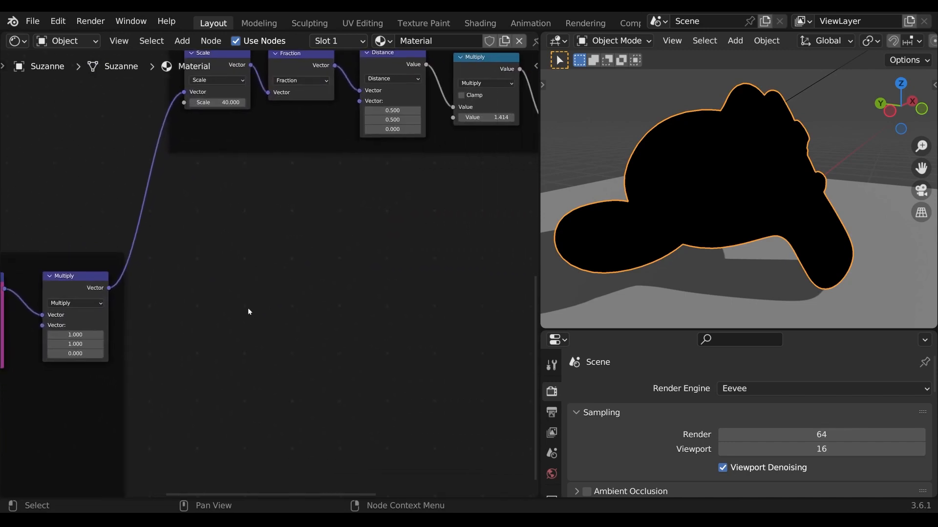
key("Tab")
type("sepa")
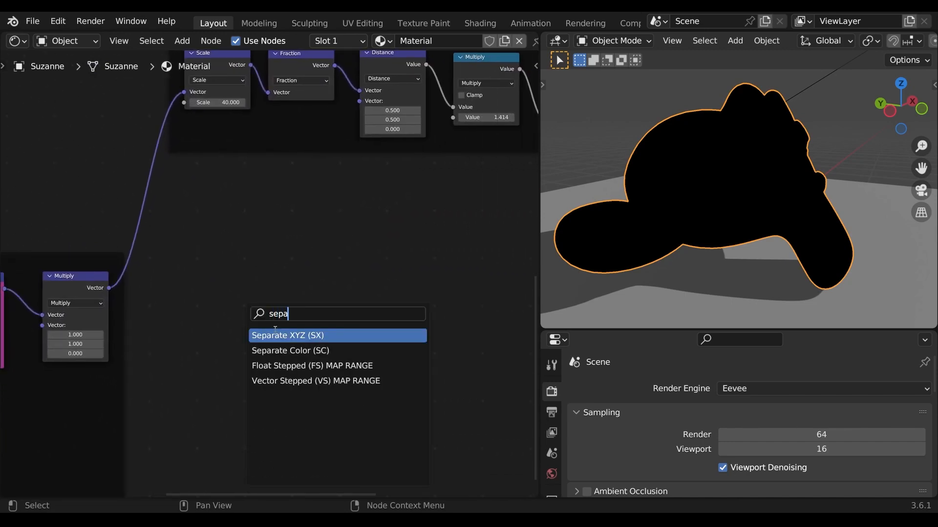
key("Return")
left_click(168, 297)
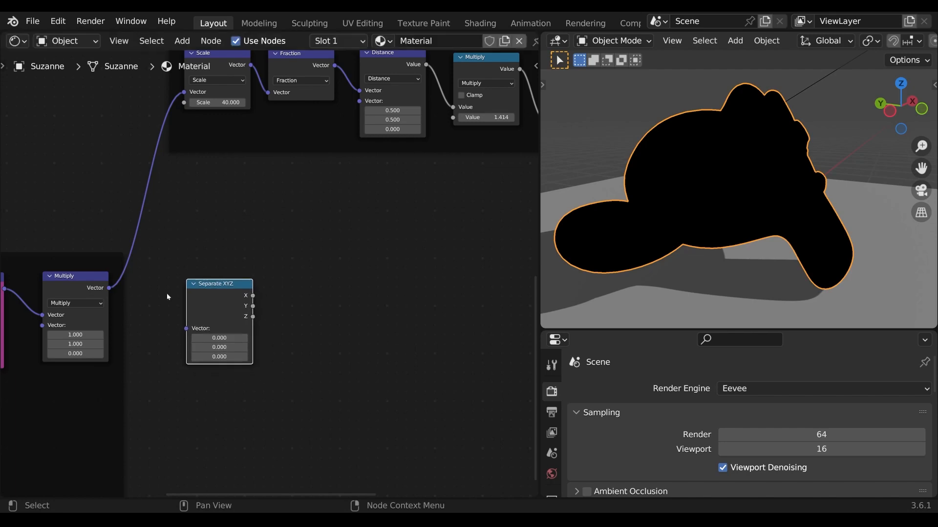
left_click_drag(108, 288, 186, 328)
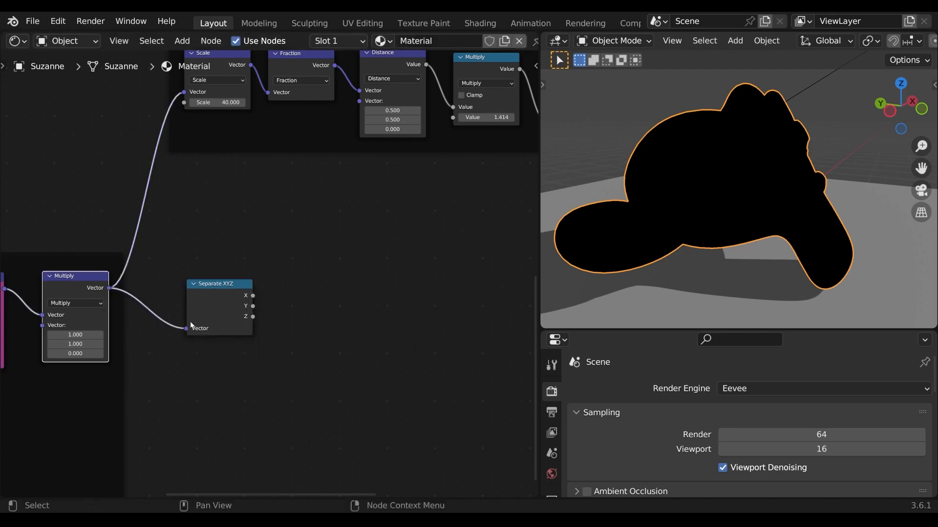
left_click(216, 288, "ctrl+shift")
left_click_drag(219, 288, 196, 287)
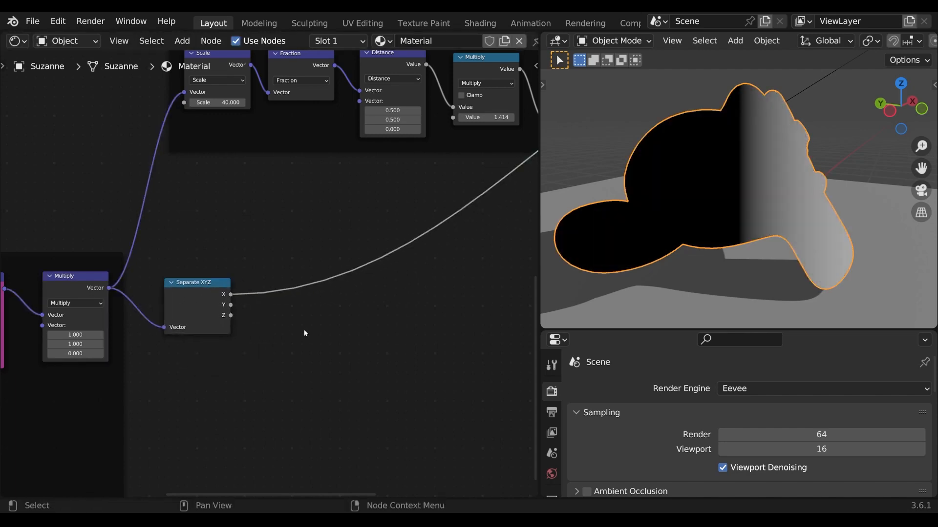
Insert a Multiply math node on the link from the Separate XYZ node's X output
key("shift+a")
type("mu")
key("Return")
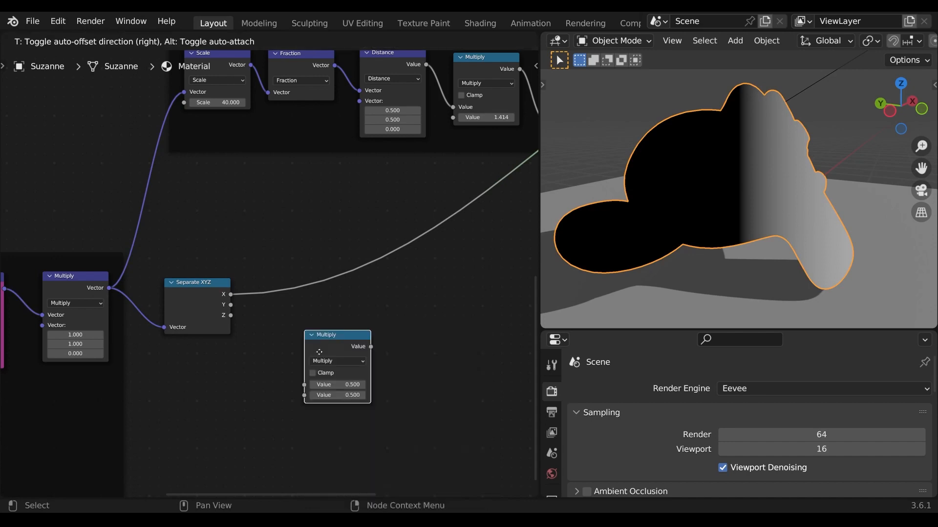
left_click(282, 296)
left_click_drag(298, 284, 288, 285)
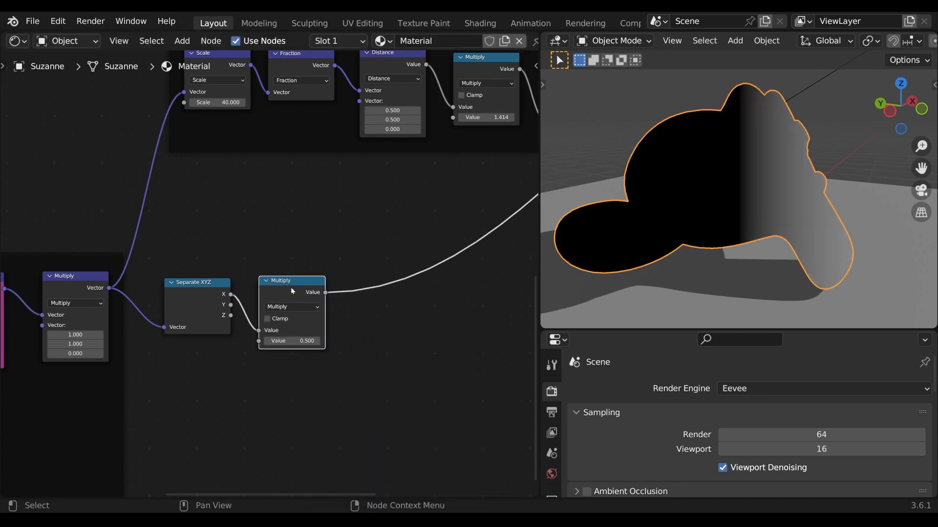
Duplicate the new Multiply node after itself as a Fraction node, and set the first node's multiplier to 28
middle_click_drag(372, 316, 324, 317)
key("shift+d")
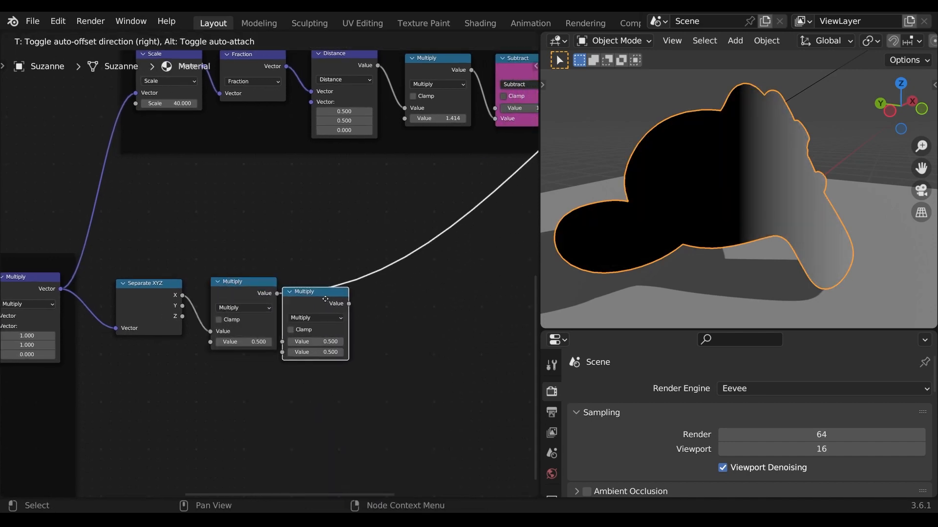
left_click(354, 290)
left_click(341, 307)
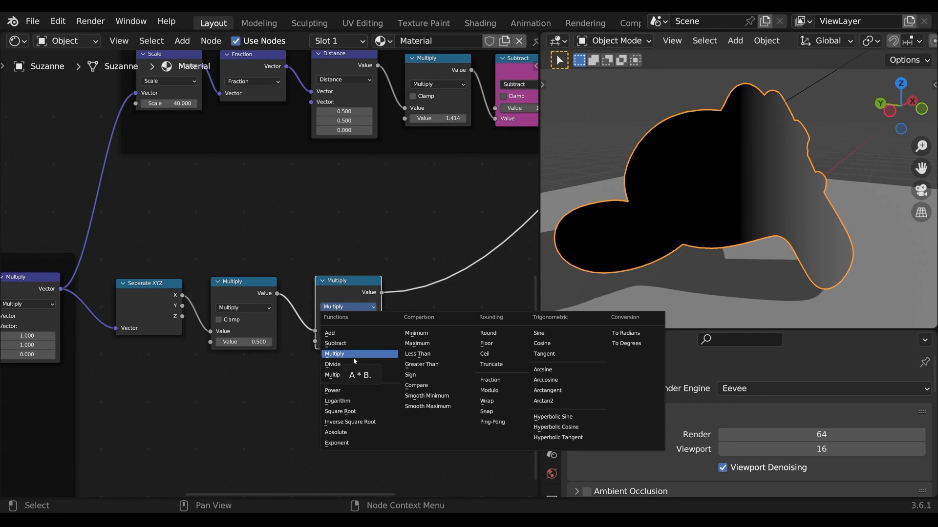
left_click(487, 381)
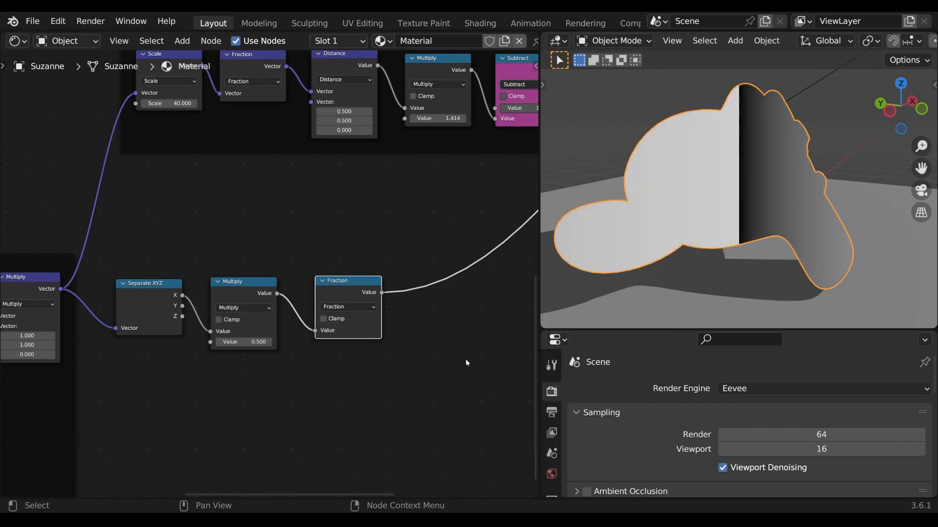
left_click_drag(359, 287, 338, 286)
left_click_drag(244, 342, 378, 342)
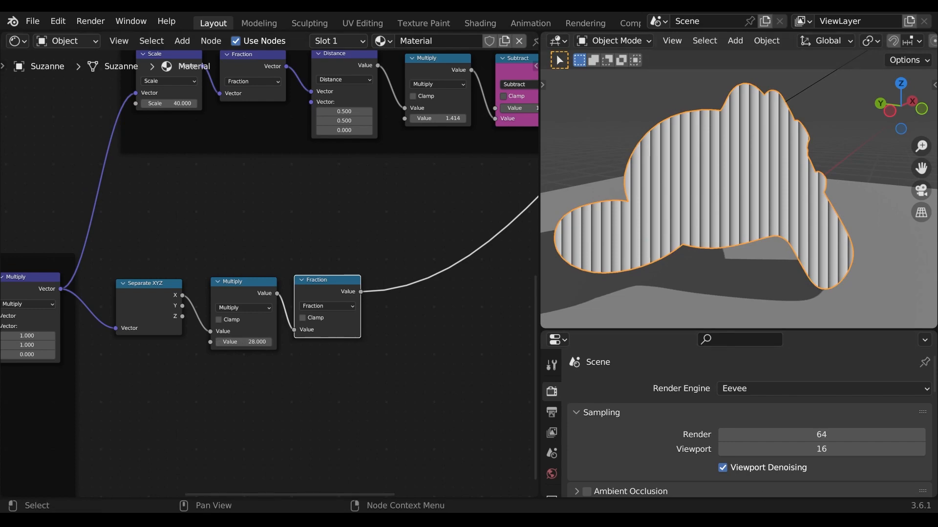
Shift the Separate XYZ, Multiply and Fraction nodes right along the X axis, to below the Dots Pattern frame's right half
scroll(292, 337, "down", 3)
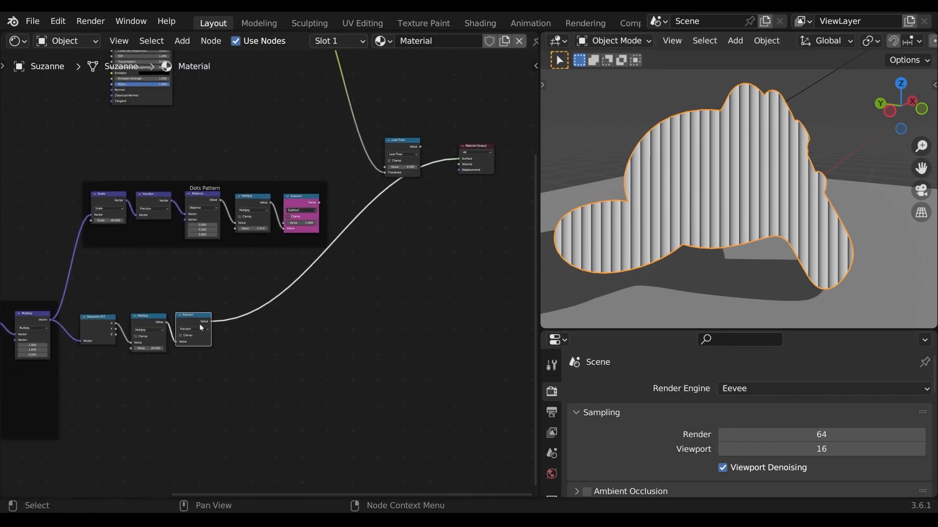
left_click_drag(225, 364, 80, 311)
key("g")
key("x")
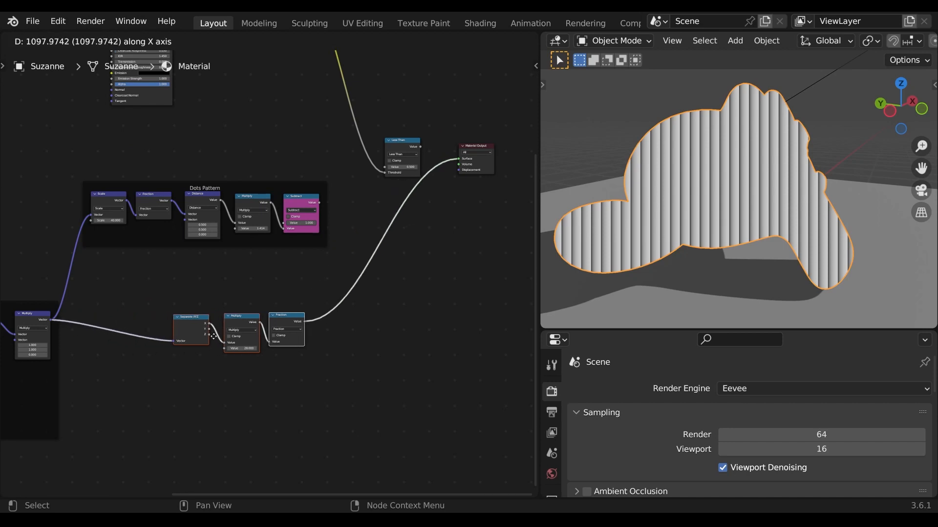
left_click(233, 337)
Connect the Fraction output to the Less Than node's Value and preview Less Than on the monkey head
scroll(318, 334, "up", 1)
middle_click_drag(317, 334, 258, 392)
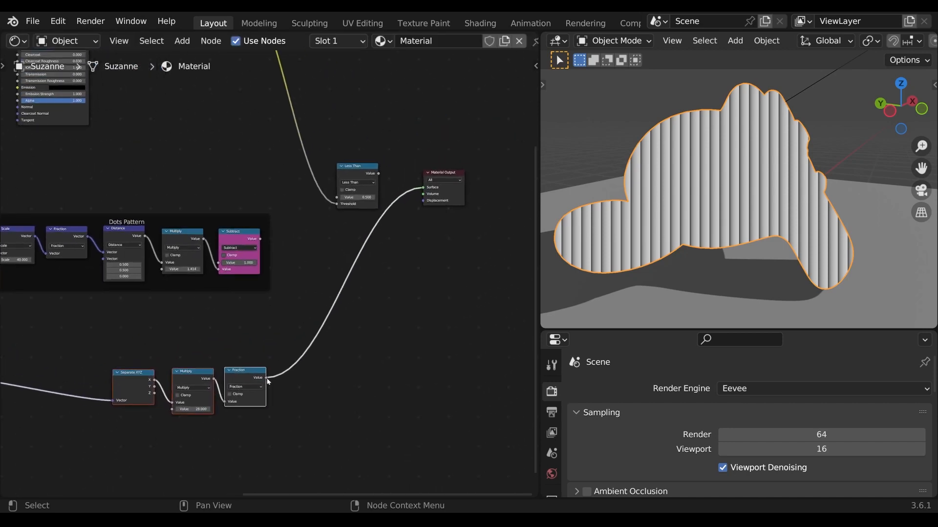
left_click_drag(267, 380, 360, 175)
left_click(362, 174, "ctrl+shift")
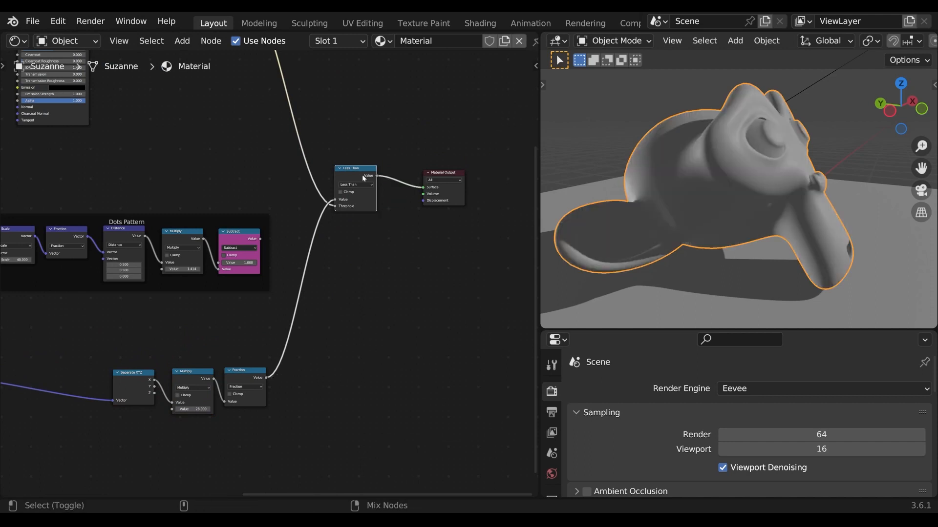
scroll(767, 186, "up", 4)
Set the line pattern's Multiply value to 40
middle_click_drag(368, 303, 410, 277)
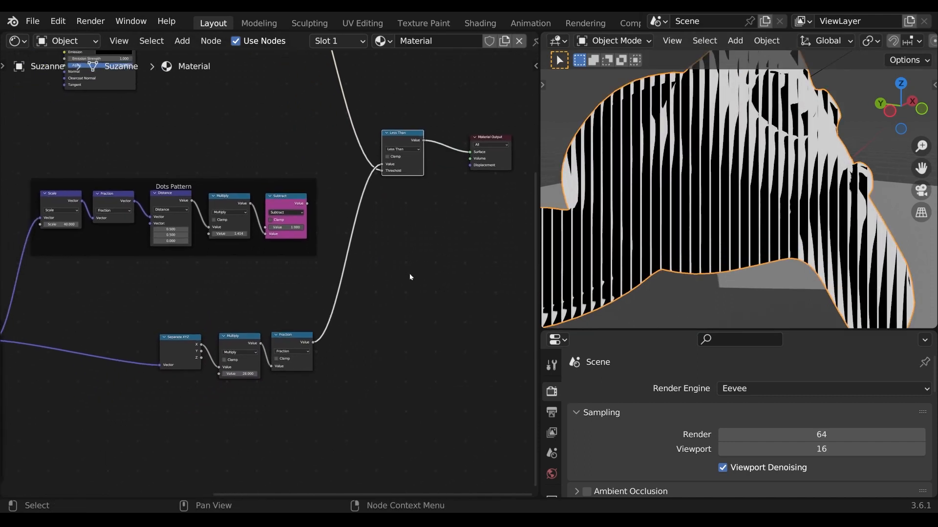
left_click(240, 374)
type("40")
key("Return")
Insert a Vector Rotate node between the Screen Coordinates Multiply node and Separate XYZ
scroll(239, 375, "down", 1)
middle_click_drag(231, 385, 345, 352)
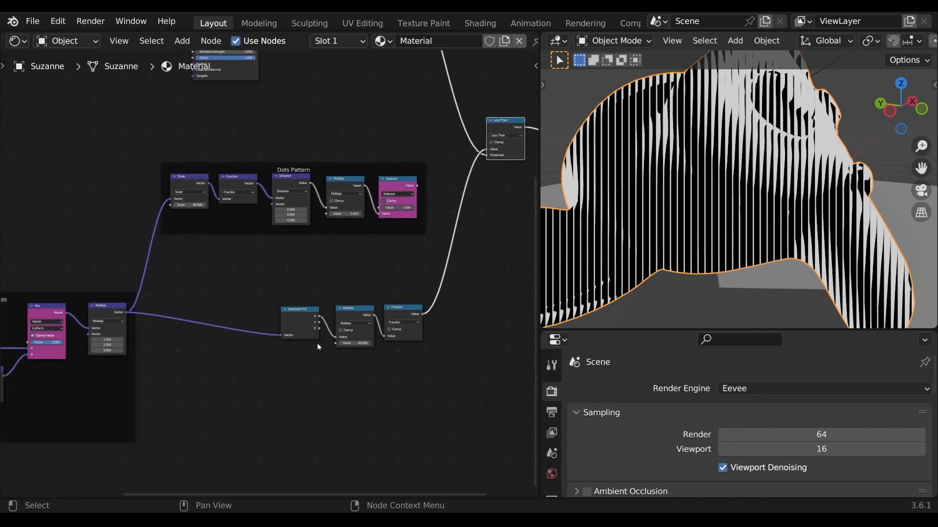
left_click_drag(304, 312, 310, 312)
scroll(269, 344, "up", 6)
middle_click_drag(230, 366, 226, 328)
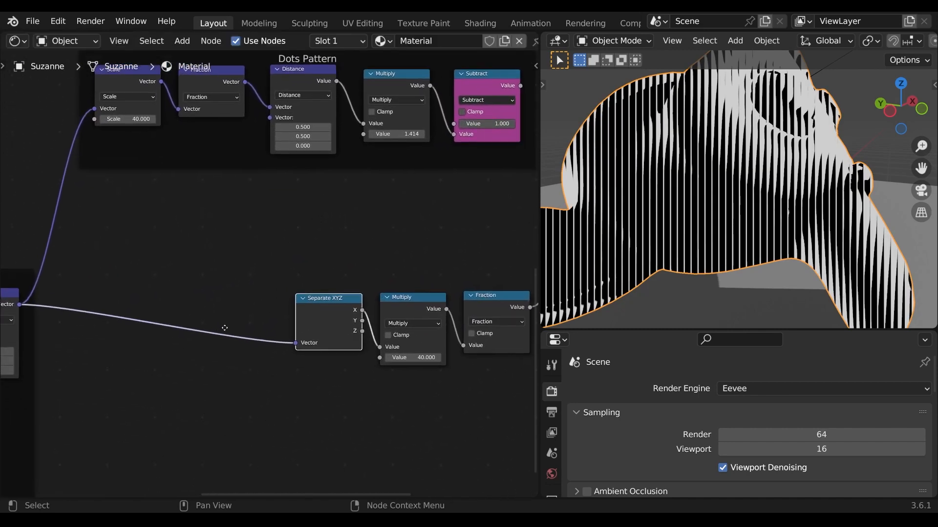
key("Tab")
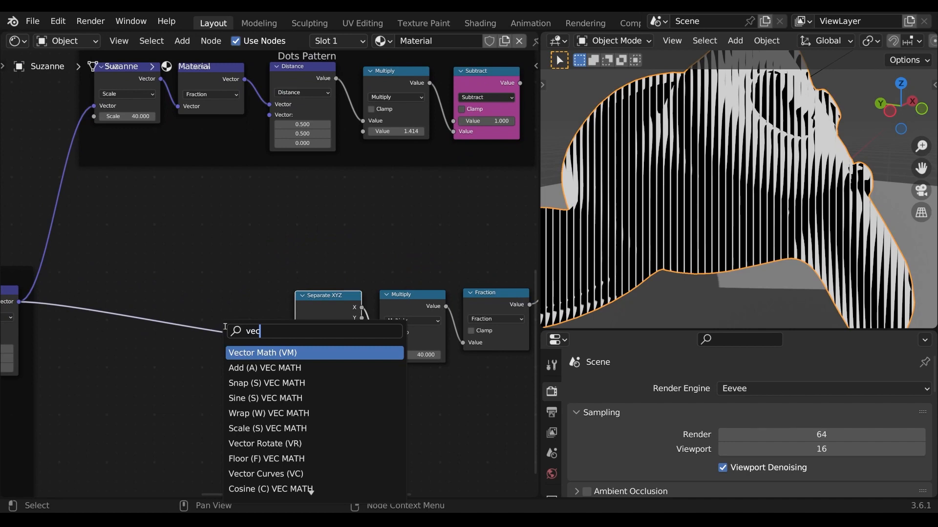
type("tor")
key("Down")
key("Return")
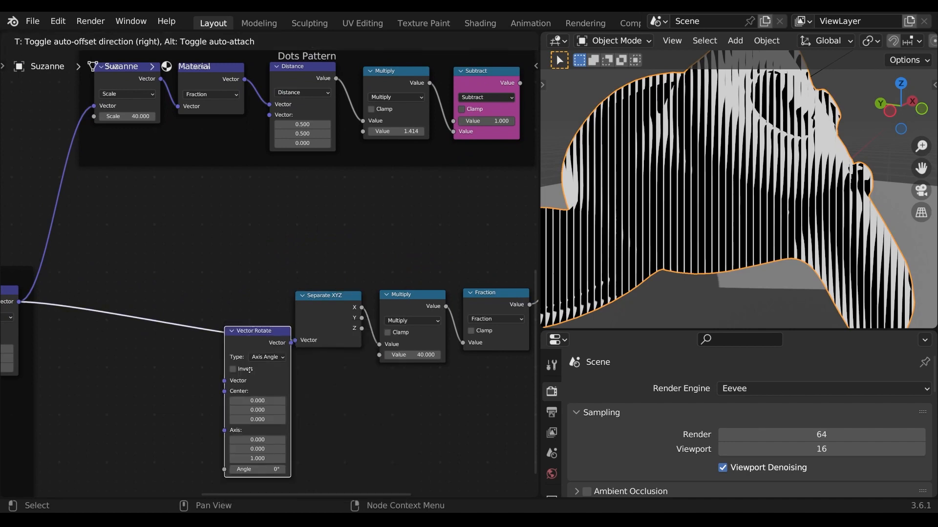
left_click(229, 293)
left_click_drag(228, 293, 251, 299)
Try rotating the lines with the Vector Rotate node, and set its Angle to 45°
middle_click_drag(294, 397, 226, 376)
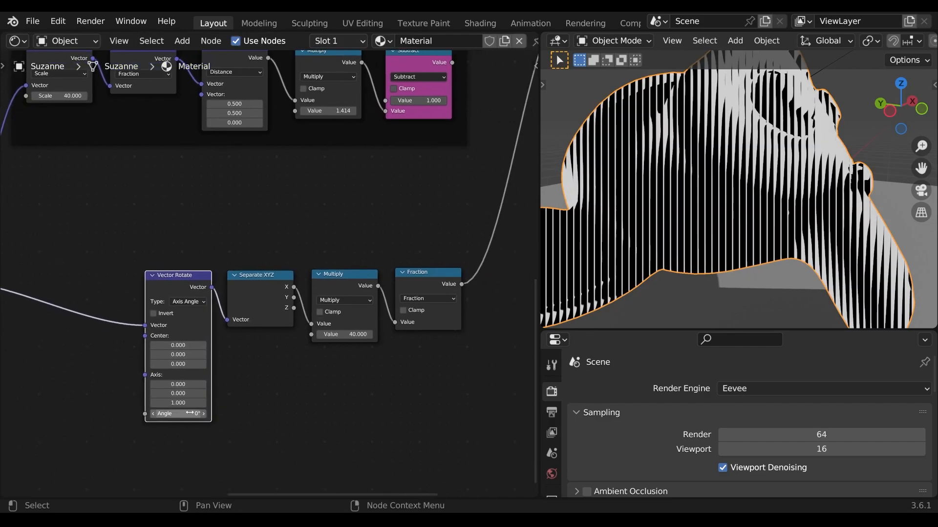
left_click_drag(178, 414, 257, 414)
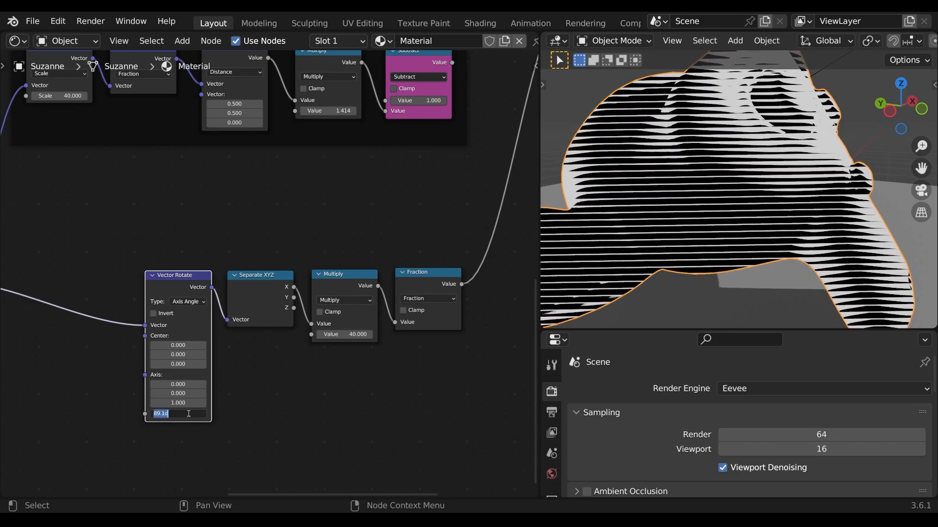
key("Return")
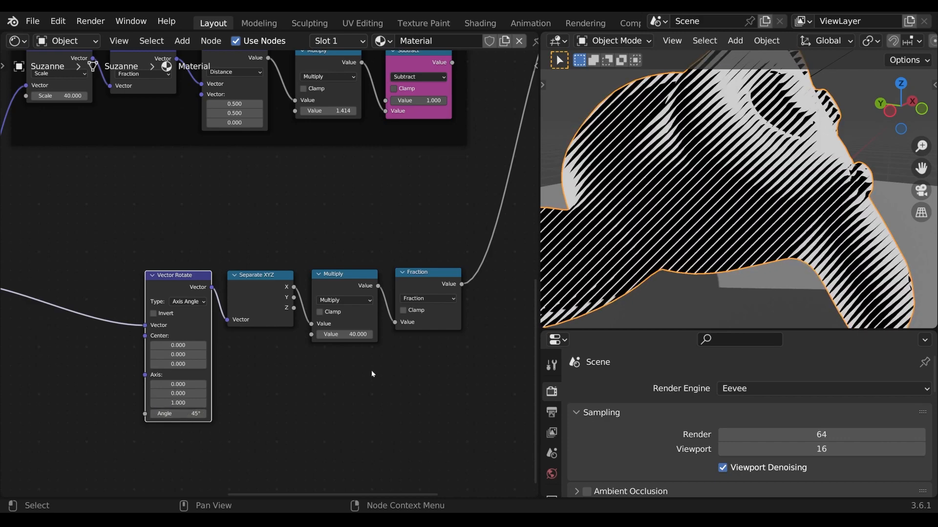
Group the Vector Rotate, Separate XYZ, Multiply and Fraction nodes in a frame labelled "Line Pattern"
scroll(742, 242, "down", 5)
middle_click_drag(457, 383, 409, 377)
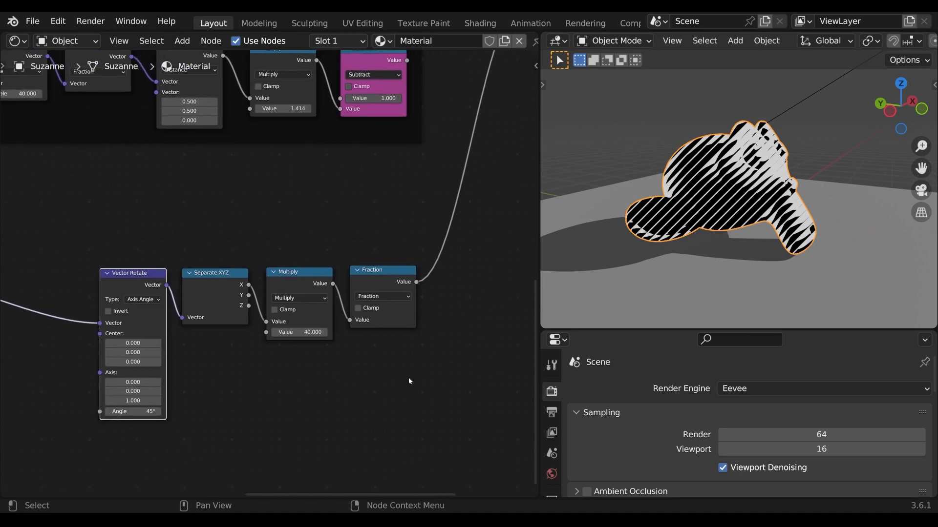
scroll(409, 377, "down", 1)
left_click_drag(416, 412, 121, 264)
key("ctrl+j")
middle_click_drag(121, 265, 150, 280)
key("F2")
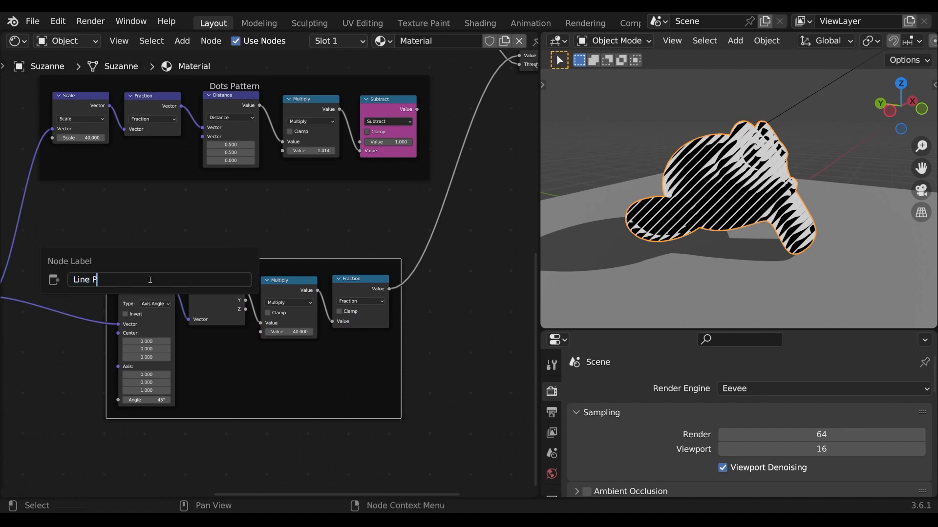
type("Line Pattern")
key("Return")
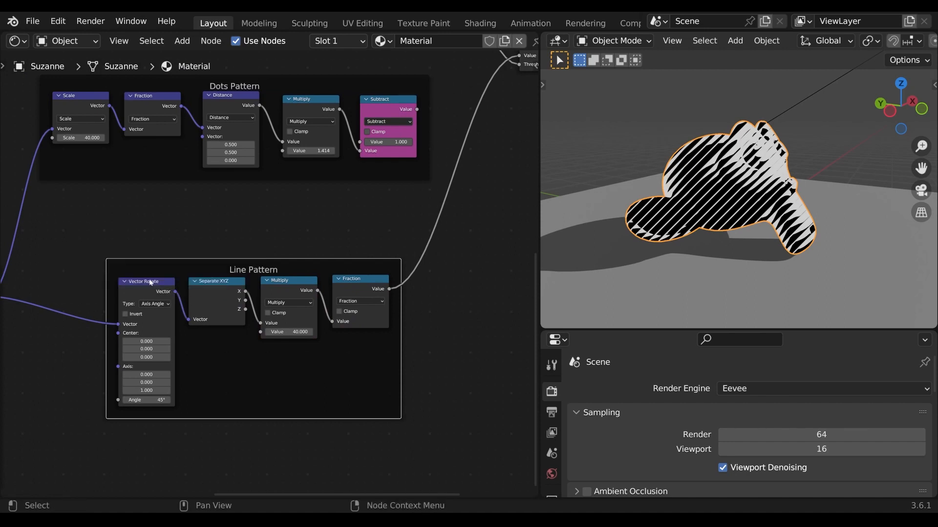
middle_click_drag(387, 214, 290, 271)
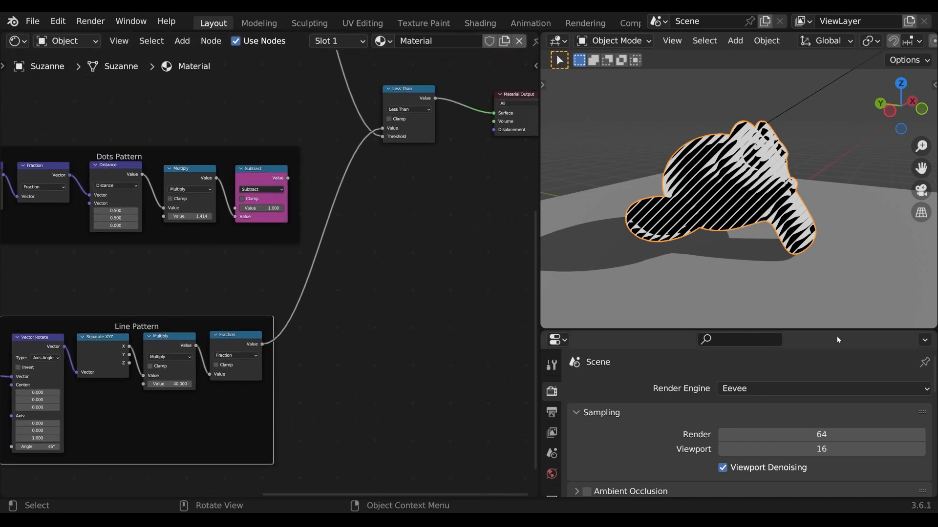
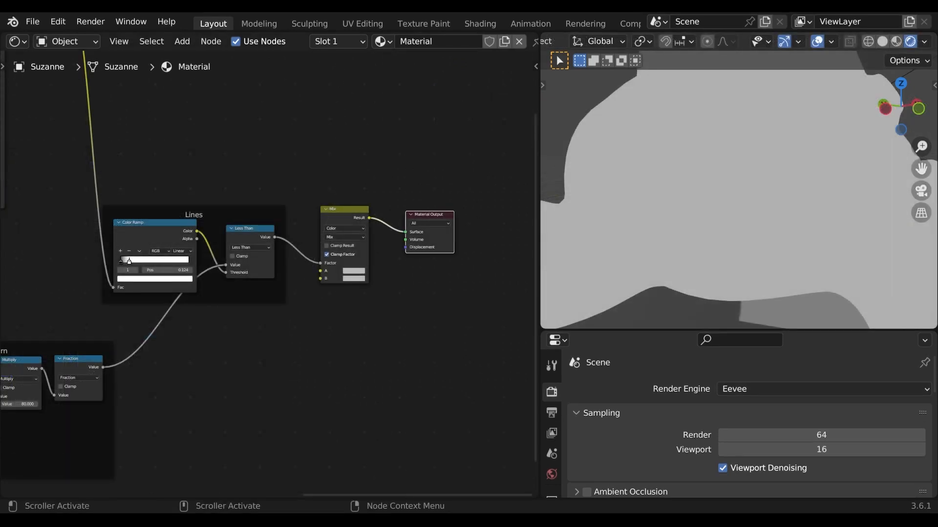
Try coloring the halftone lines with a light blue as the Mix node's A color and a different color for B
scroll(254, 343, "up", 4)
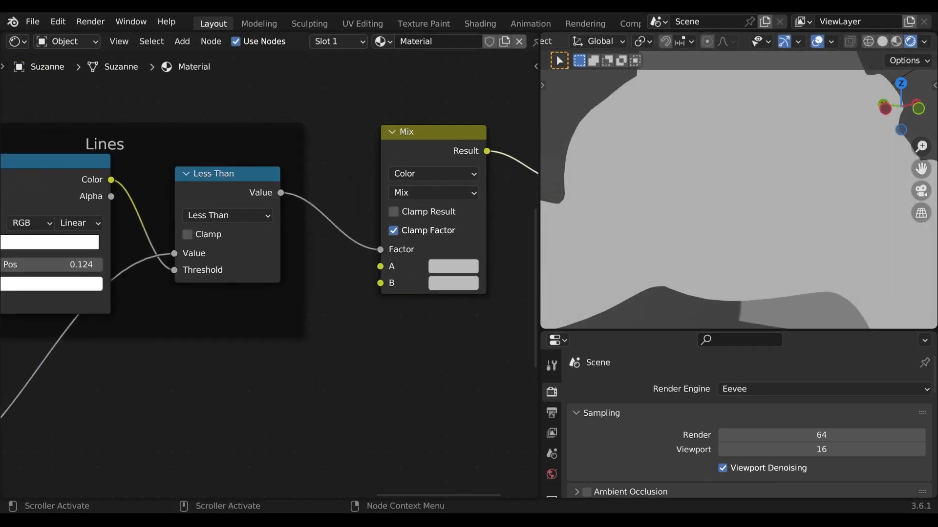
left_click(258, 335)
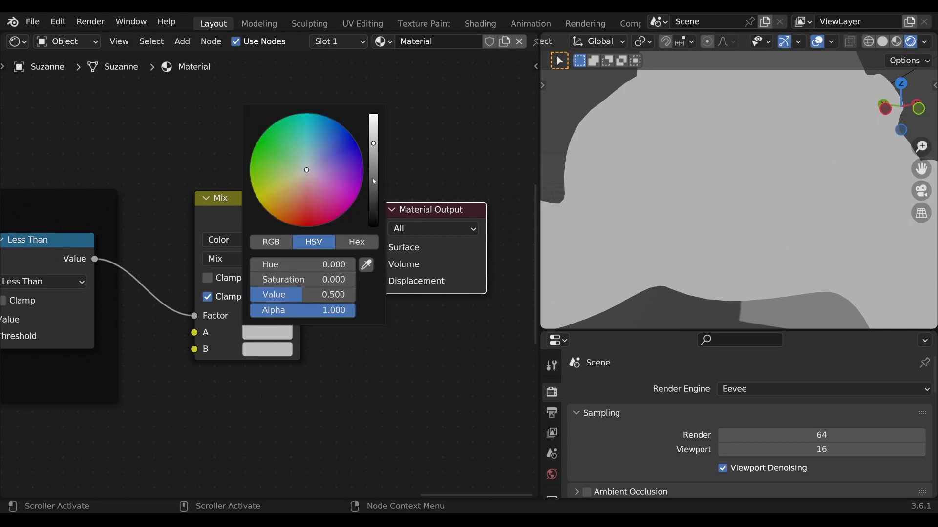
left_click_drag(374, 145, 374, 127)
left_click_drag(327, 153, 323, 133)
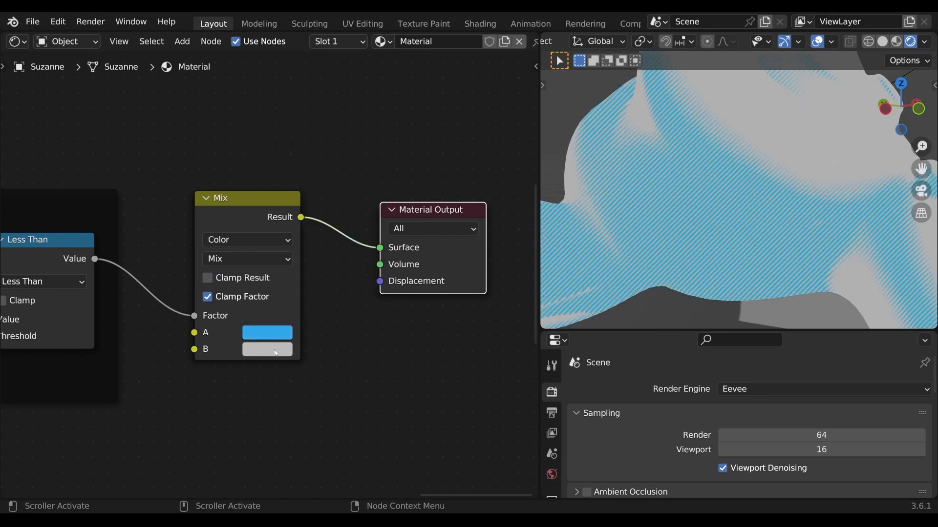
left_click(267, 349)
left_click_drag(340, 199, 374, 184)
left_click_drag(344, 213, 277, 235)
scroll(689, 213, "down", 6)
middle_click_drag(758, 230, 567, 238)
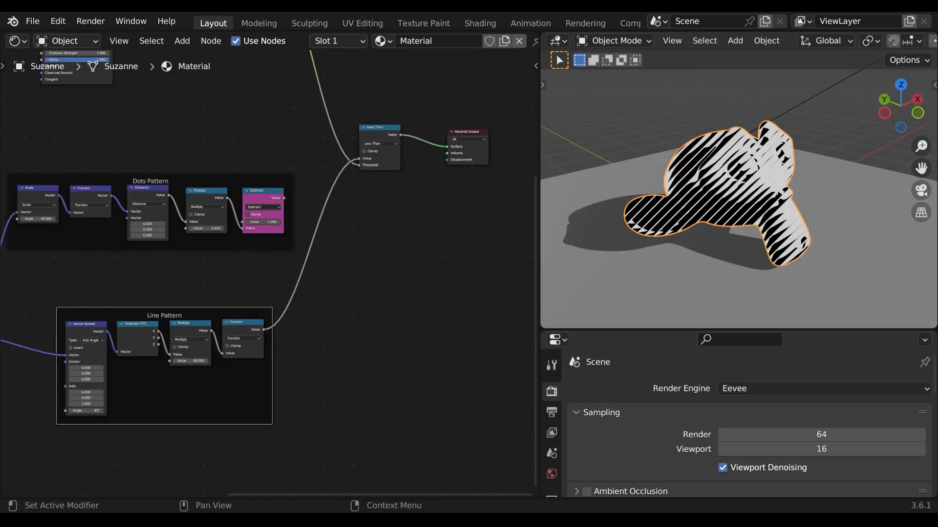
Disconnect the Less Than node from the Material Output and move the pattern nodes away from it along the X axis to make room
key("ctrl+space")
scroll(397, 339, "down", 5)
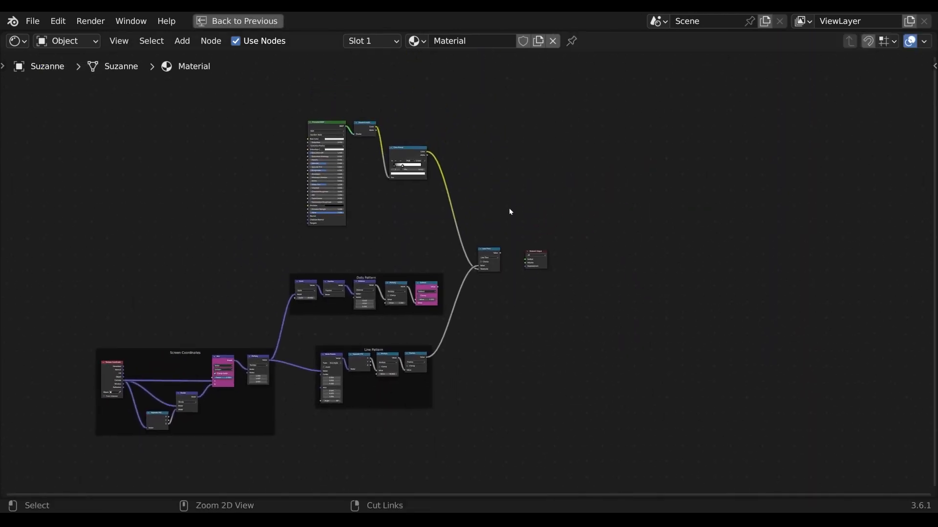
left_click_drag(545, 254, 623, 258)
left_click_drag(535, 444, 41, 122)
key("g")
key("x")
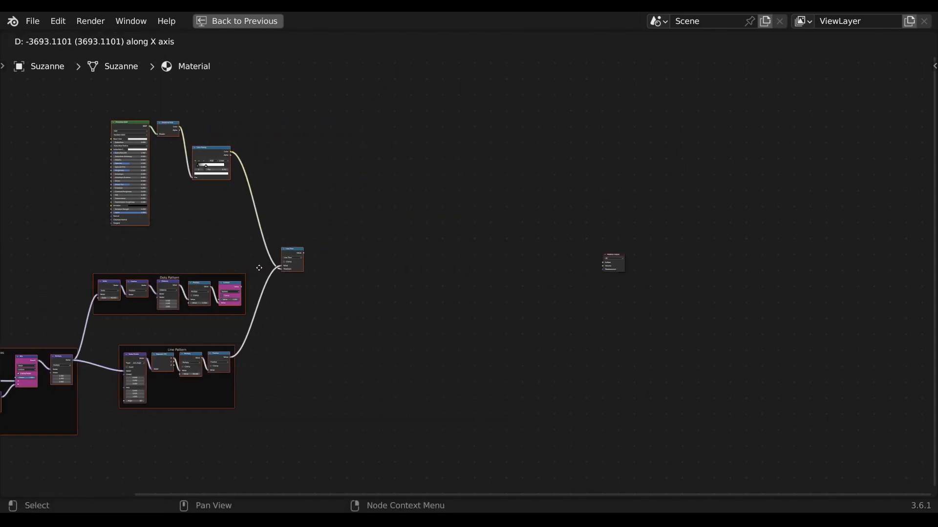
left_click(259, 268)
Add a second Principled BSDF node and connect it to the Material Output's Surface input
scroll(567, 293, "up", 5)
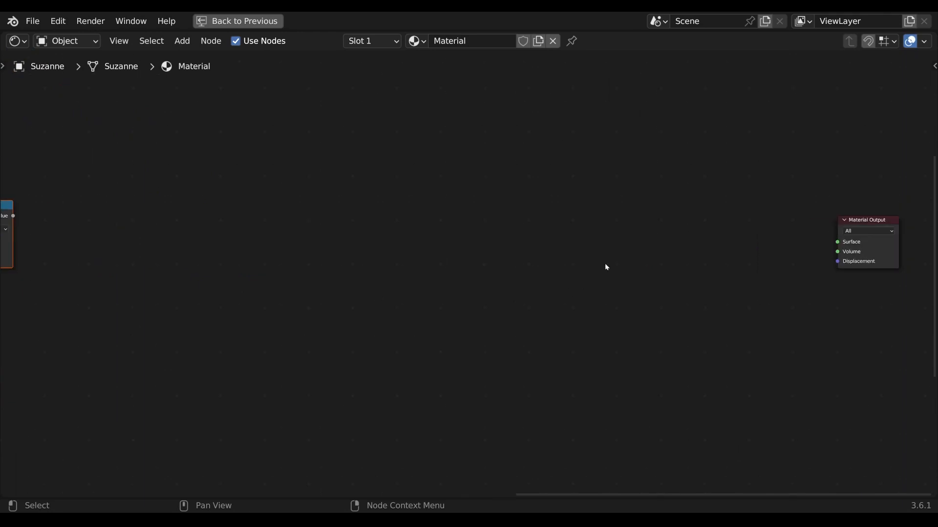
middle_click_drag(605, 265, 426, 278)
scroll(441, 342, "up", 3)
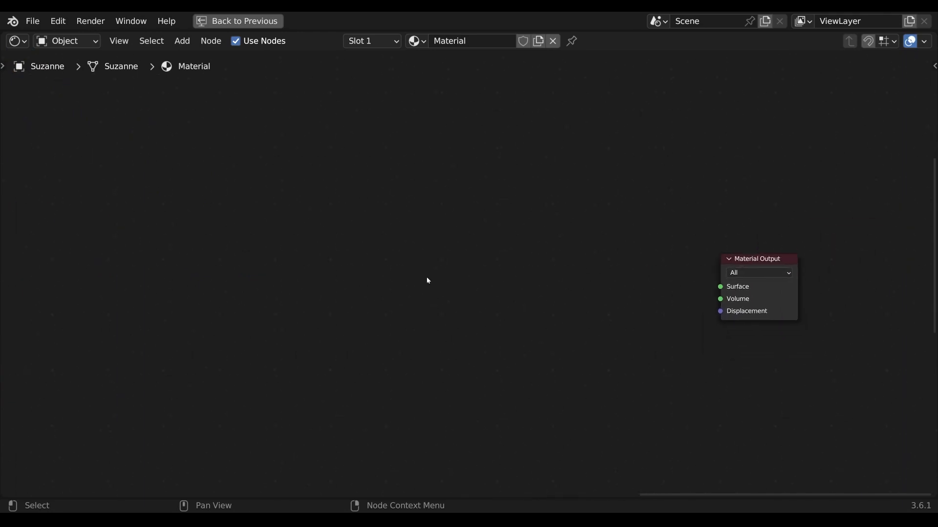
key("ctrl+space")
middle_click_drag(356, 274, 369, 275)
key("Tab")
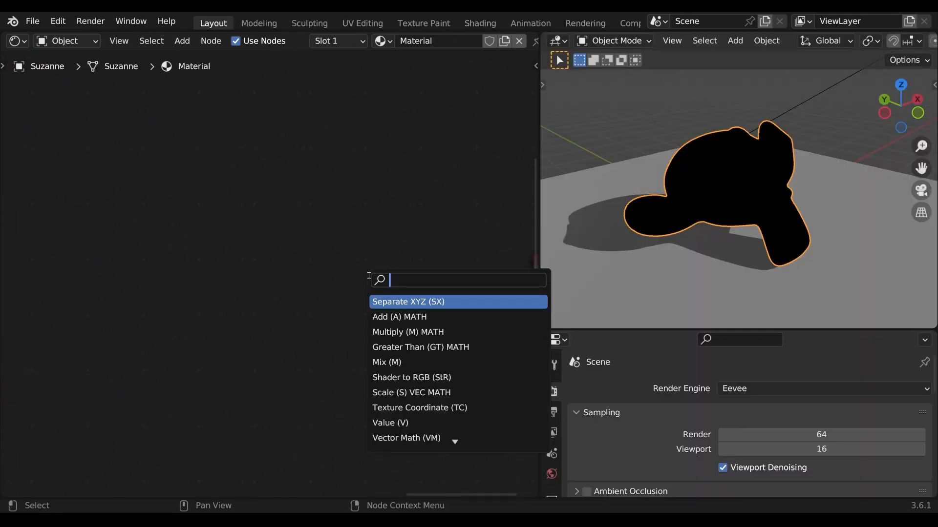
type("prin")
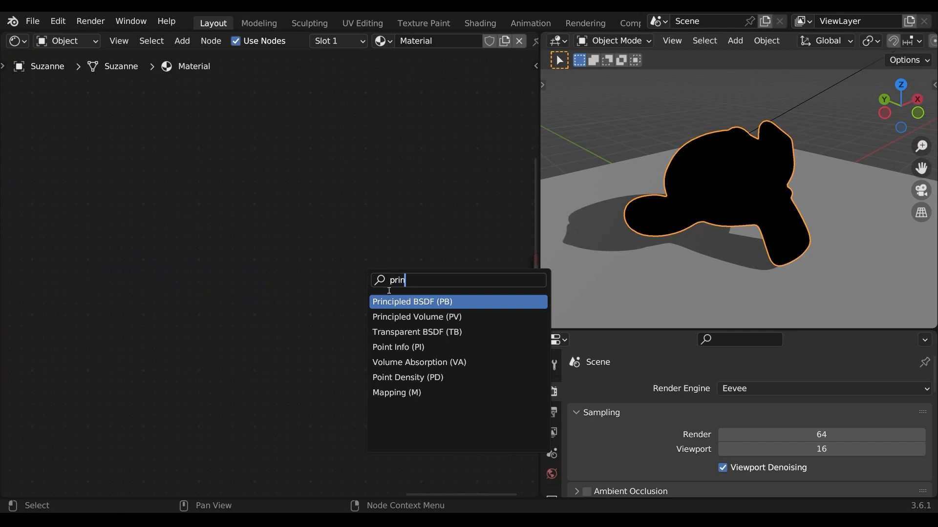
key("Return")
left_click(368, 177)
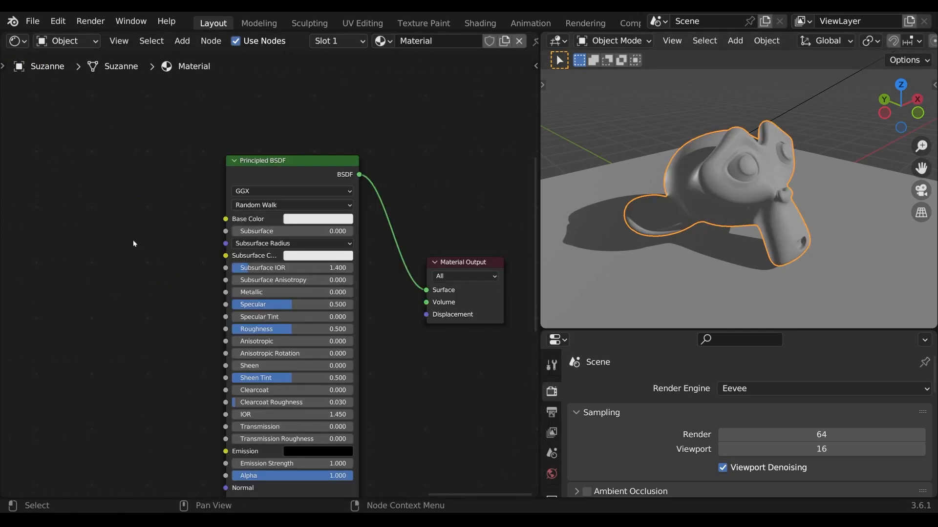
Add an Image Texture node using SpiderVerseTexture and connect its Color to the new Principled BSDF's Base Color
key("Tab")
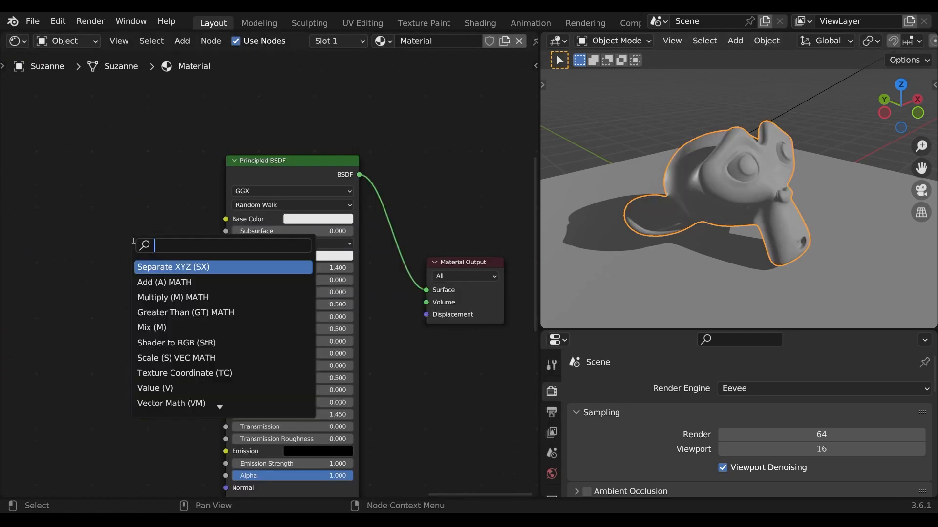
type("ima")
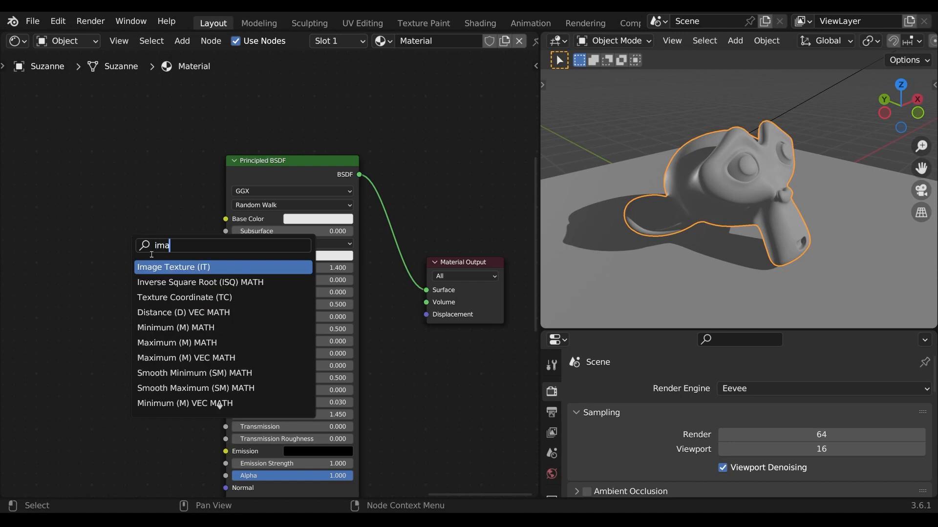
key("Return")
left_click(73, 201)
left_click(62, 214)
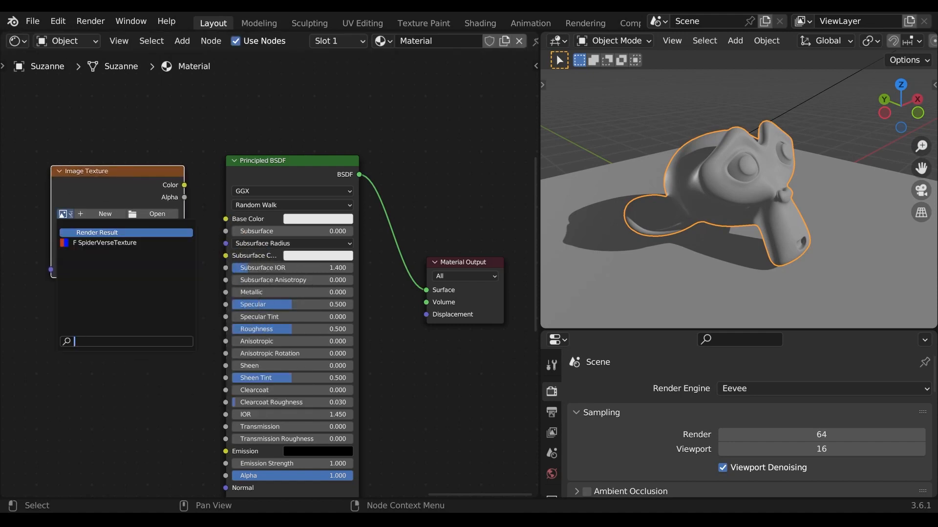
left_click(77, 243)
left_click_drag(184, 187, 230, 224)
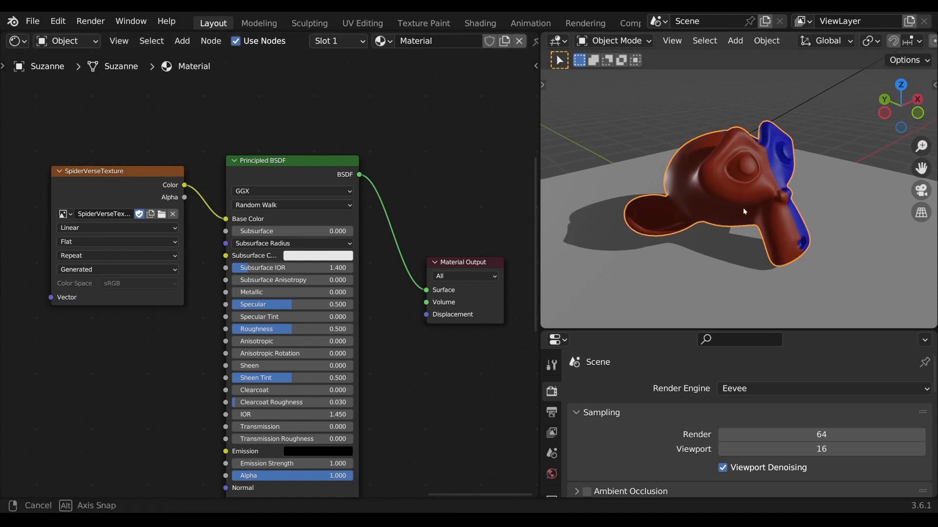
Inspect the textured monkey head from several angles in an enlarged viewport
middle_click_drag(743, 211, 639, 210)
key("ctrl+space")
scroll(540, 316, "down", 2)
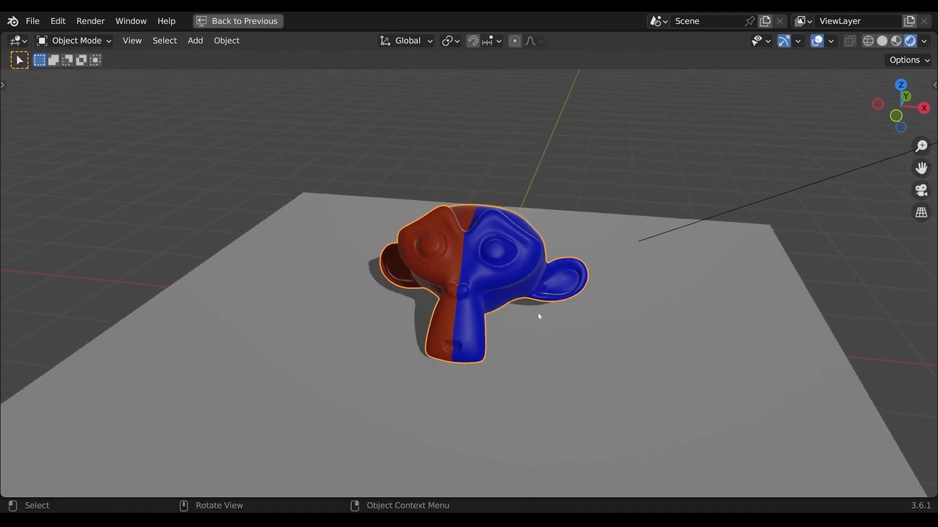
mouse_move(540, 316)
middle_mouse_down()
mouse_move(521, 331)
mouse_move(556, 328)
middle_mouse_up()
scroll(557, 329, "up", 3)
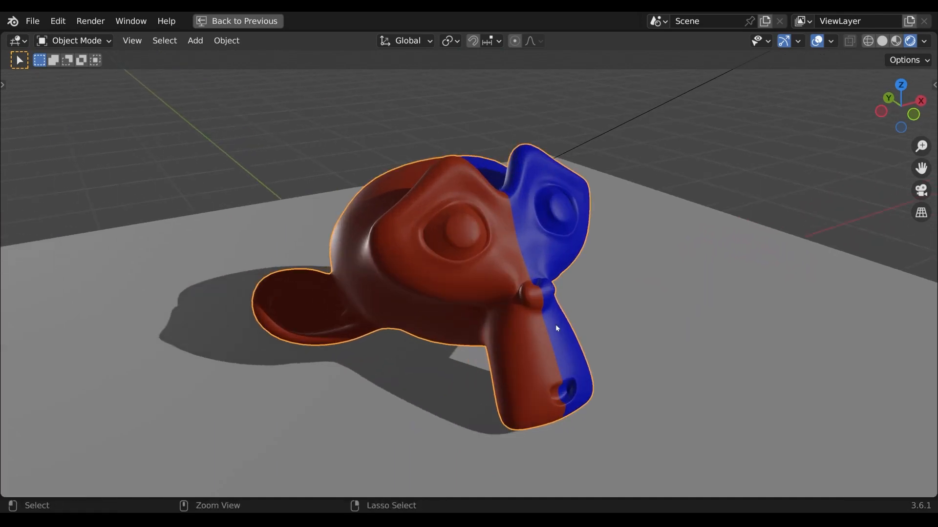
key("ctrl+space")
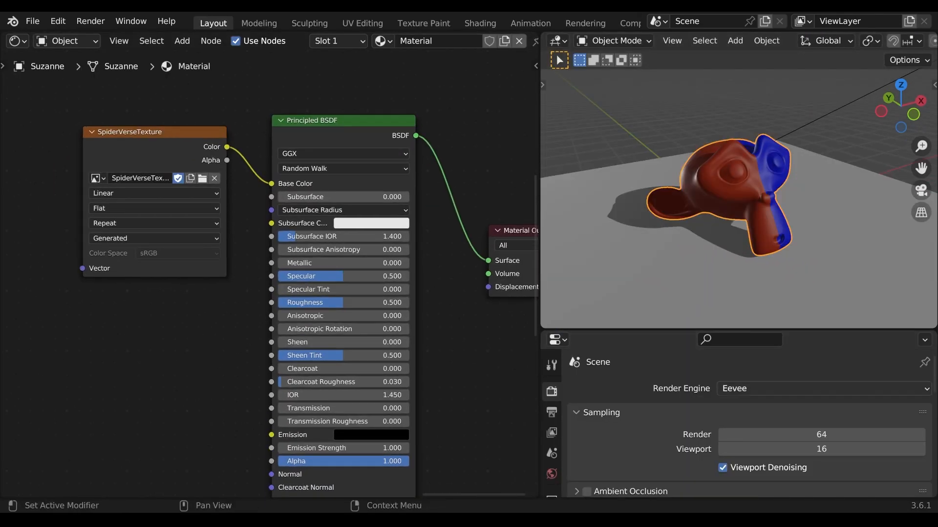
Disconnect the new Principled BSDF from the Material Output and move it upward together with its Image Texture node
scroll(340, 254, "down", 4)
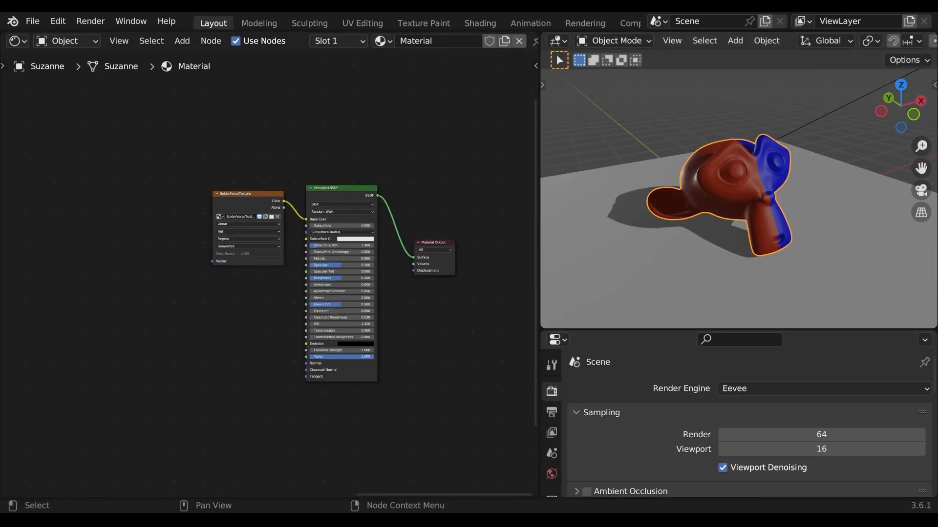
scroll(403, 301, "down", 2)
right_click_drag(402, 300, 379, 230, "ctrl")
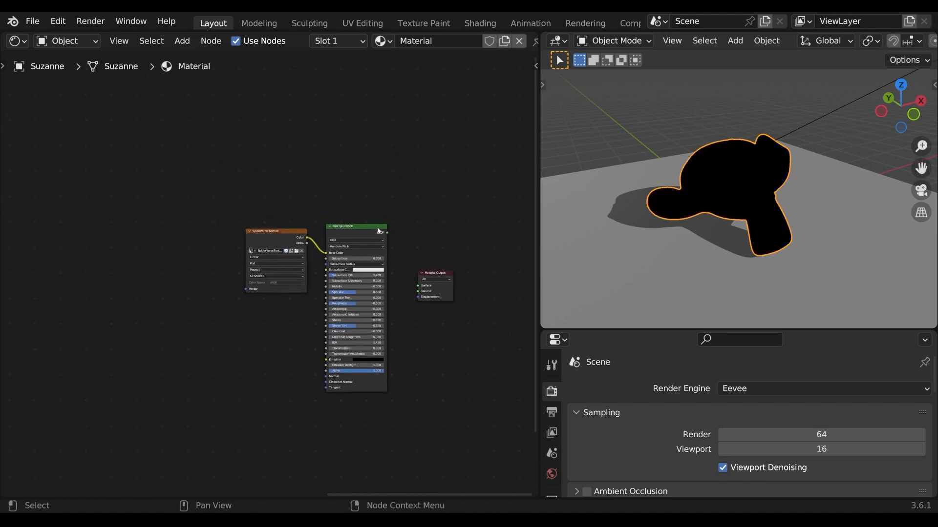
left_click_drag(396, 201, 248, 307)
scroll(248, 308, "down", 2)
middle_click_drag(248, 308, 306, 299)
key("g")
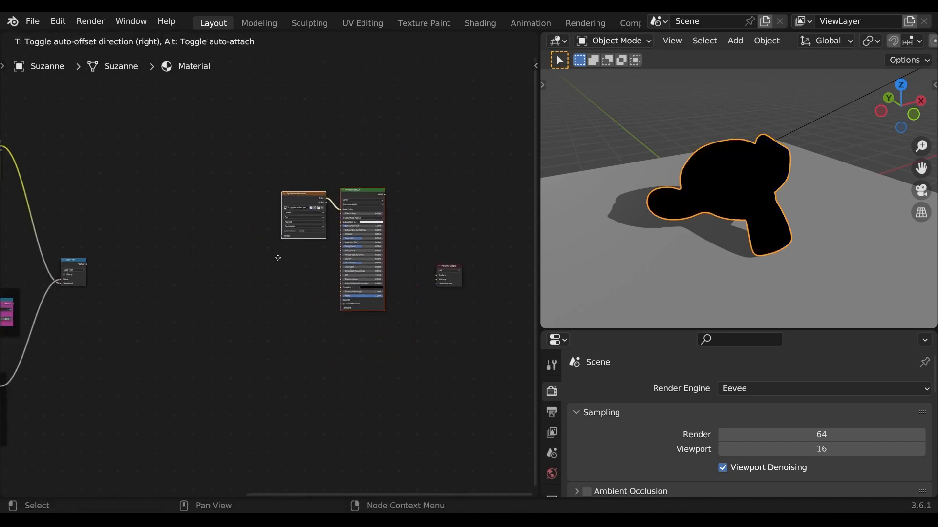
left_click(262, 199)
Connect the Less Than node to the Material Output to show the line pattern on the monkey head
middle_click_drag(136, 299, 314, 304)
scroll(313, 304, "up", 1)
left_click(289, 271, "ctrl+shift")
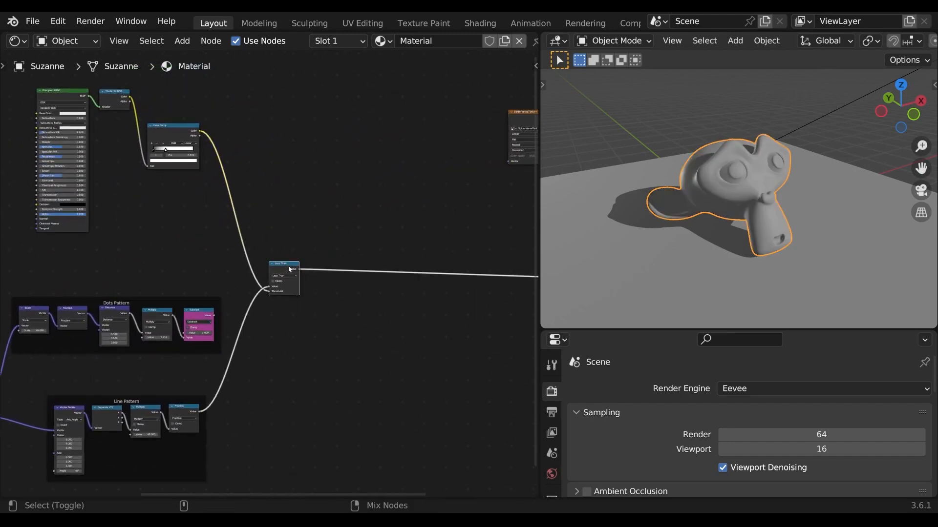
scroll(297, 313, "up", 2)
scroll(726, 239, "up", 3)
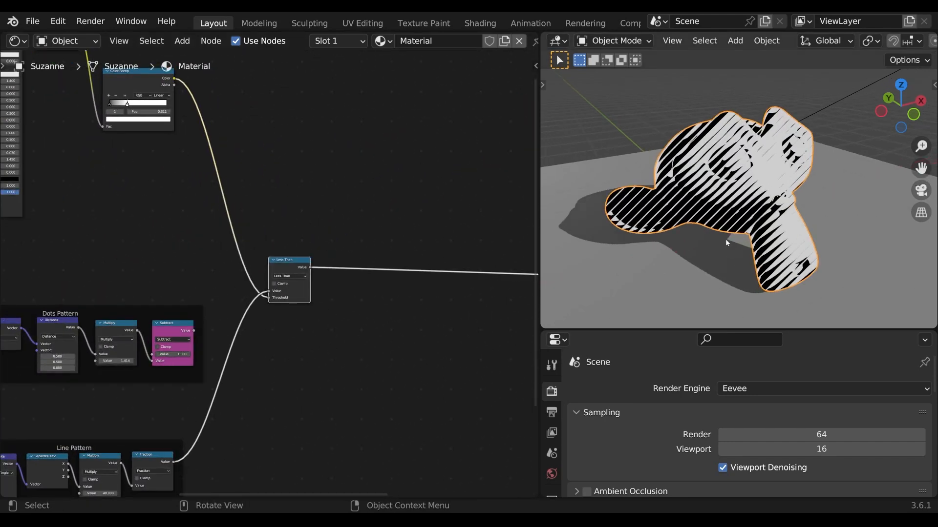
middle_click_drag(726, 240, 730, 269, "shift")
scroll(139, 398, "up", 1)
Set the line pattern's Multiply value to 80
middle_click_drag(140, 397, 308, 279)
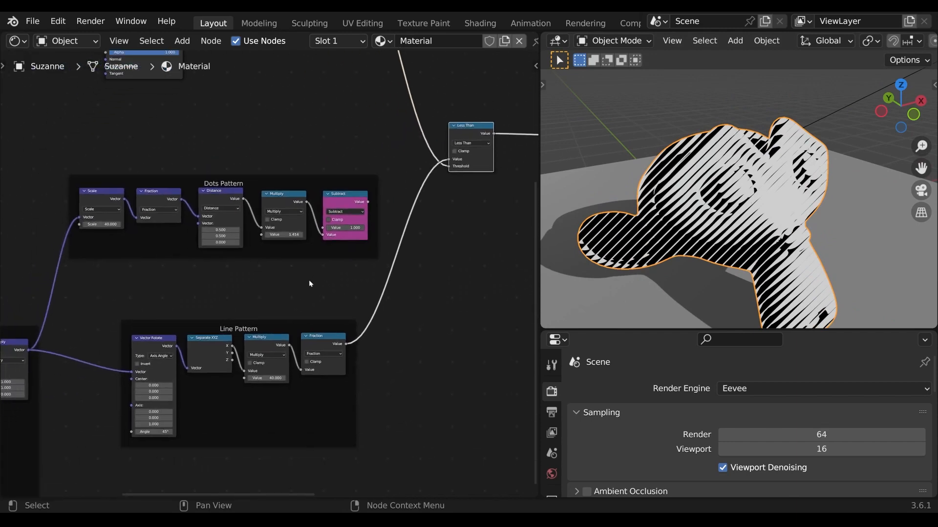
scroll(308, 280, "up", 2)
middle_click_drag(285, 433, 241, 410)
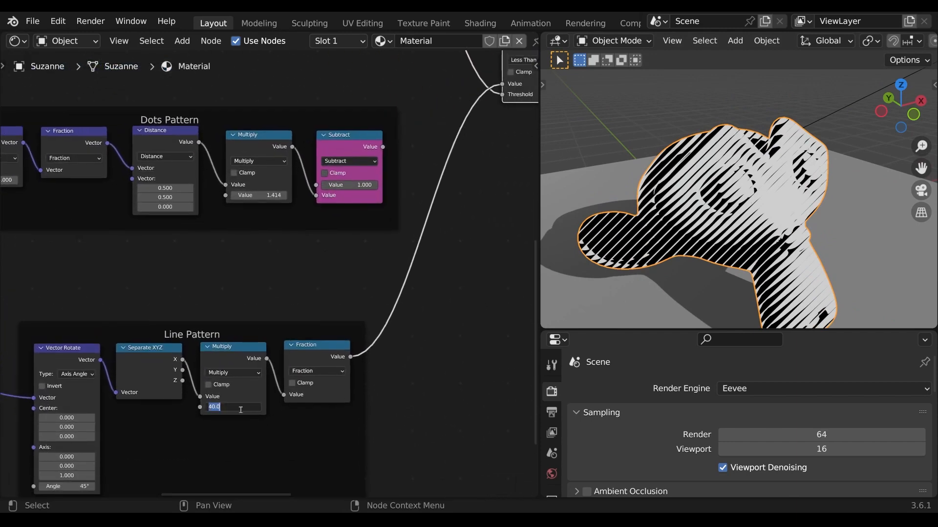
key("Return")
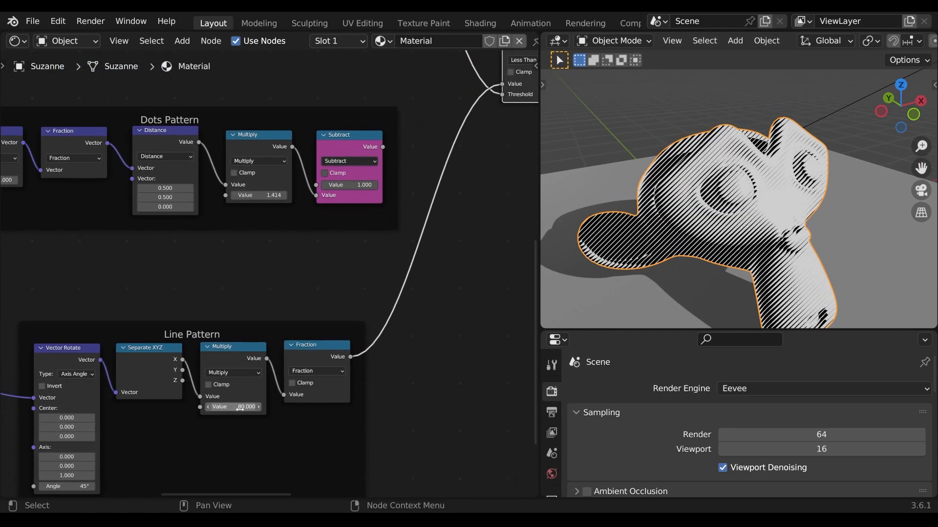
Narrow the Color Ramp transition by setting the black stop to about 0.02 and the white stop to about 0.124
scroll(242, 378, "down", 3)
middle_click_drag(293, 200, 301, 333)
scroll(280, 274, "down", 1)
scroll(290, 215, "up", 1)
scroll(301, 333, "up", 5)
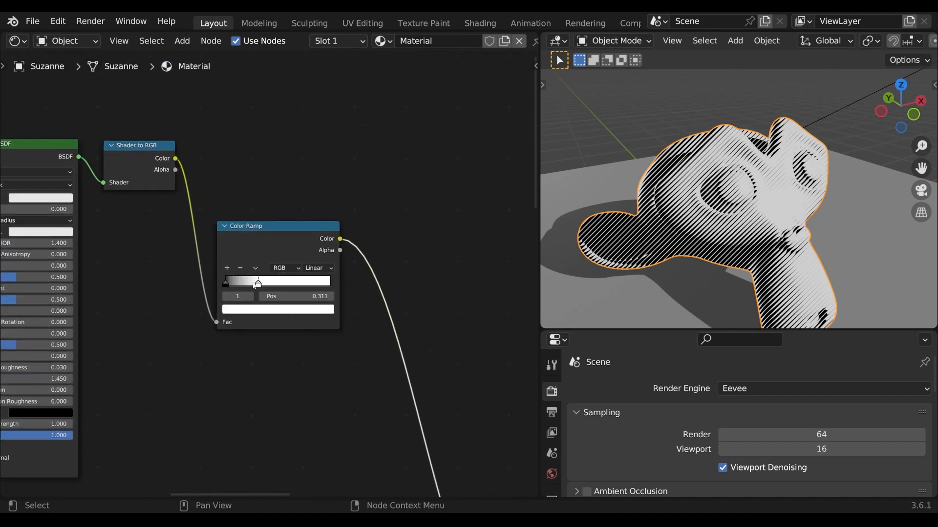
left_click_drag(259, 283, 239, 286)
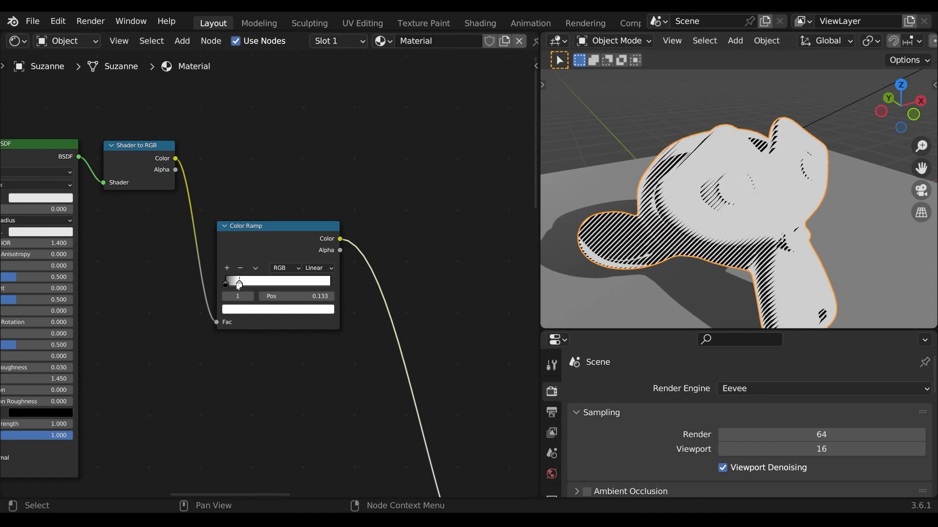
left_click(225, 283)
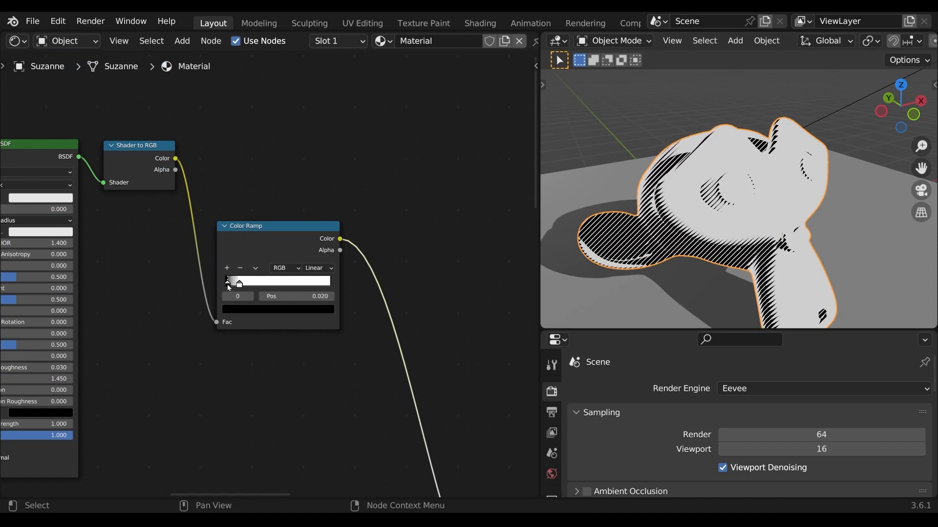
left_click_drag(239, 284, 241, 286)
Rearrange the Color Ramp, Less Than, Principled BSDF and Shader to RGB nodes into a more compact layout
left_click_drag(258, 253, 242, 168)
scroll(329, 335, "down", 3)
scroll(368, 453, "down", 3)
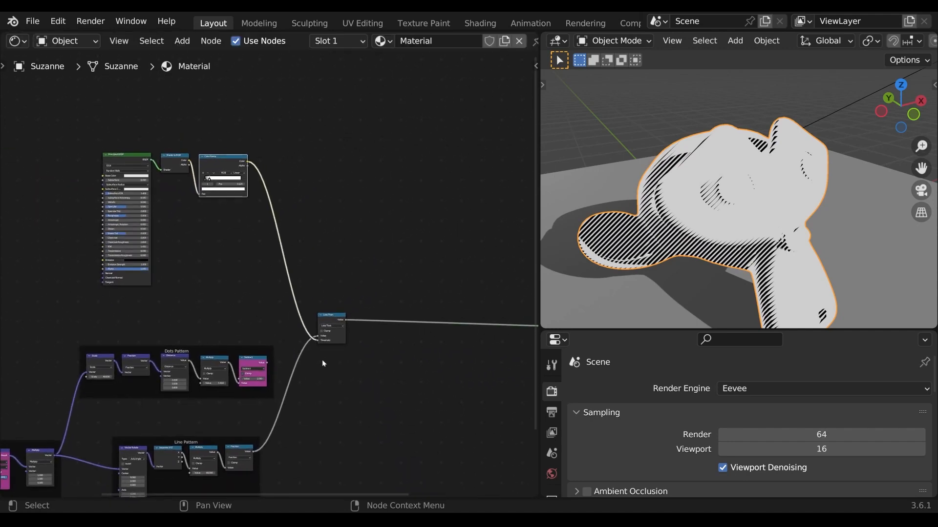
left_click_drag(333, 322, 339, 290)
left_click_drag(273, 289, 155, 187)
scroll(368, 278, "down", 3)
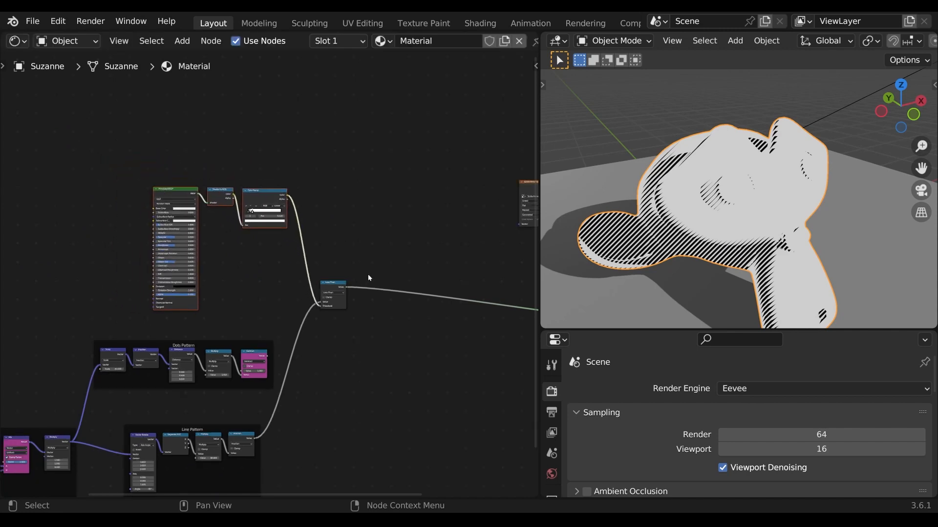
Move the SpiderVerseTexture image node back to just above the Color Ramp and Less Than nodes
middle_click_drag(407, 337, 348, 360)
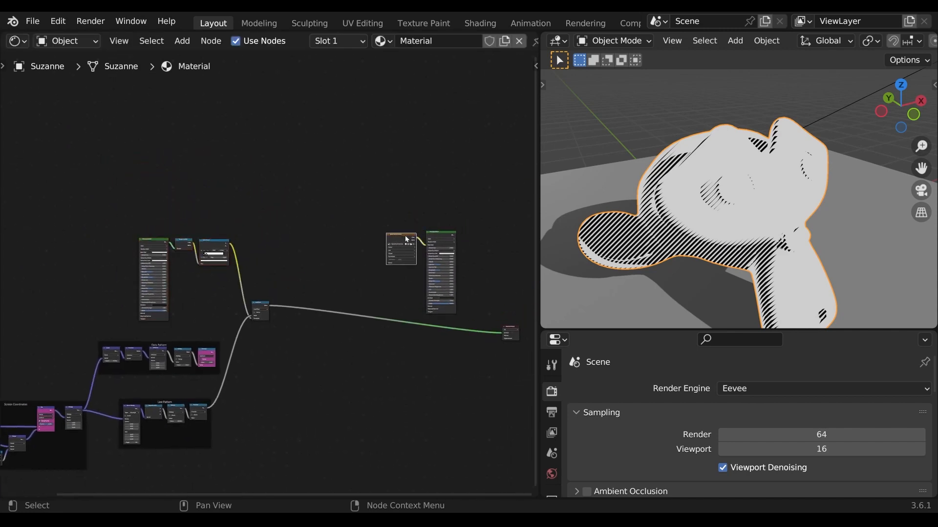
left_click_drag(407, 240, 268, 210)
scroll(331, 264, "up", 2)
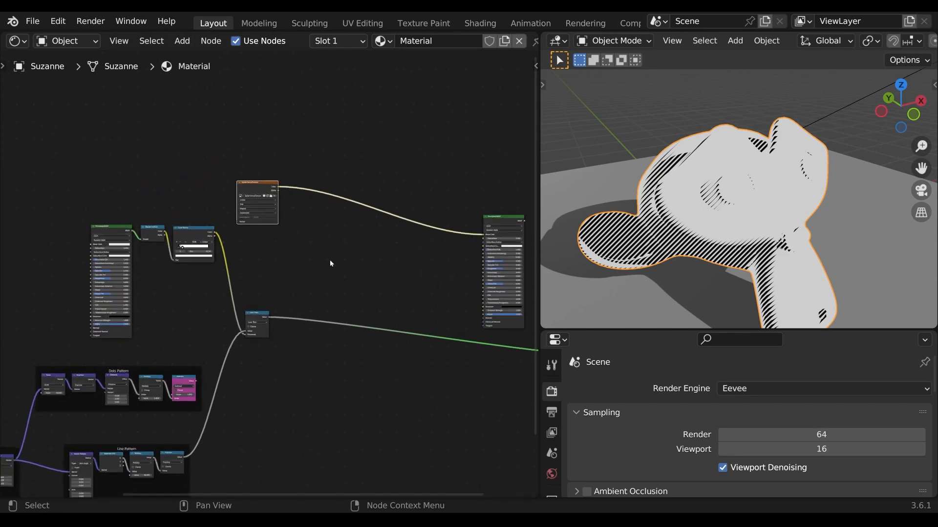
scroll(331, 264, "up", 5)
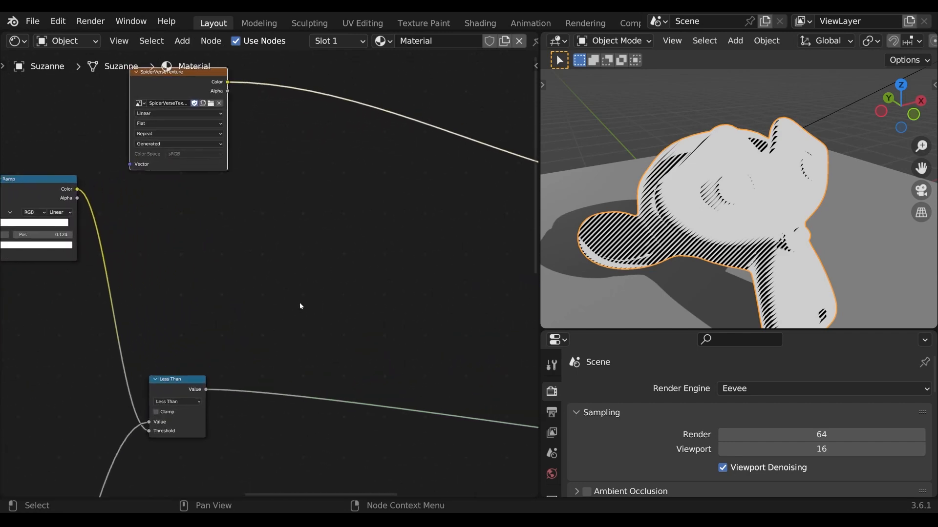
Insert a Mix Color node on the link after the SpiderVerseTexture image and set its blend mode to Multiply
middle_click_drag(301, 306, 268, 308)
key("shift+a")
type("mix")
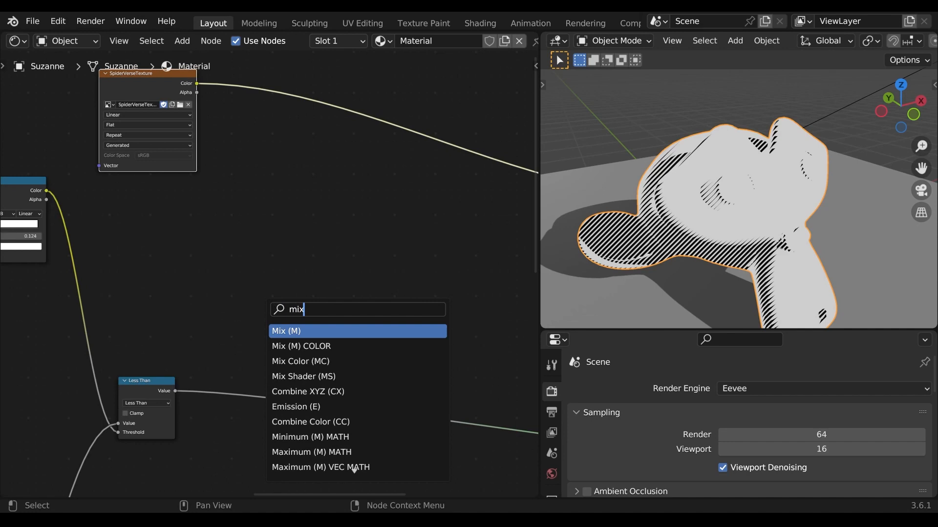
key("Down")
key("Return")
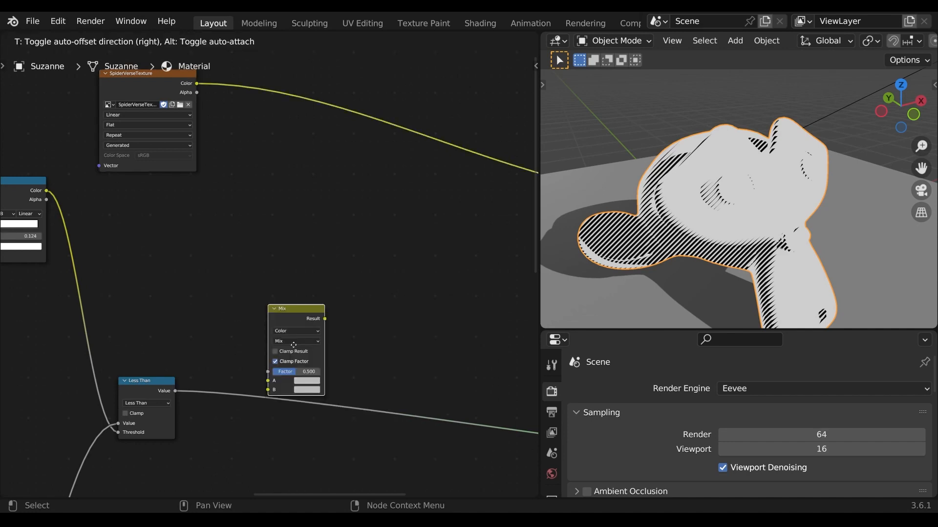
left_click(261, 114)
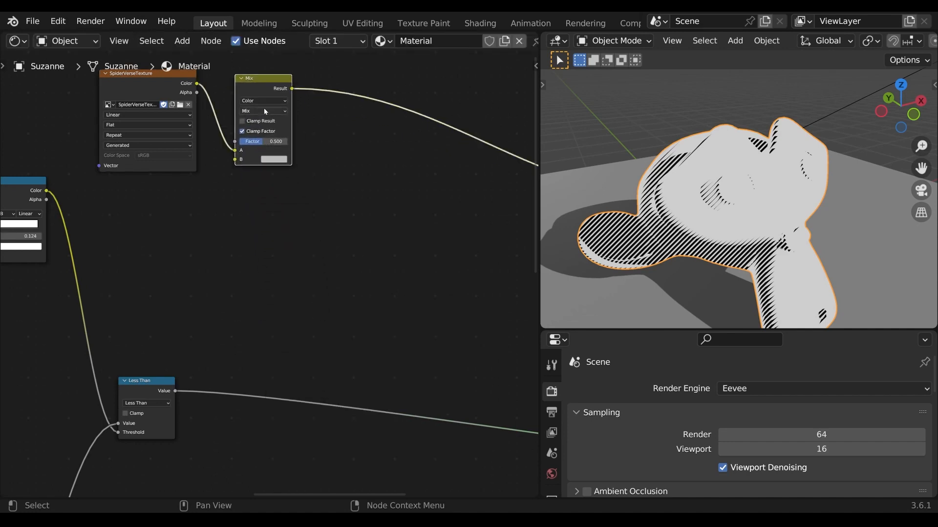
left_click(267, 112)
left_click(268, 142)
left_click(257, 83)
Connect the Less Than value to input B of the Multiply color node and preview that node's result on the monkey head
scroll(254, 226, "down", 2)
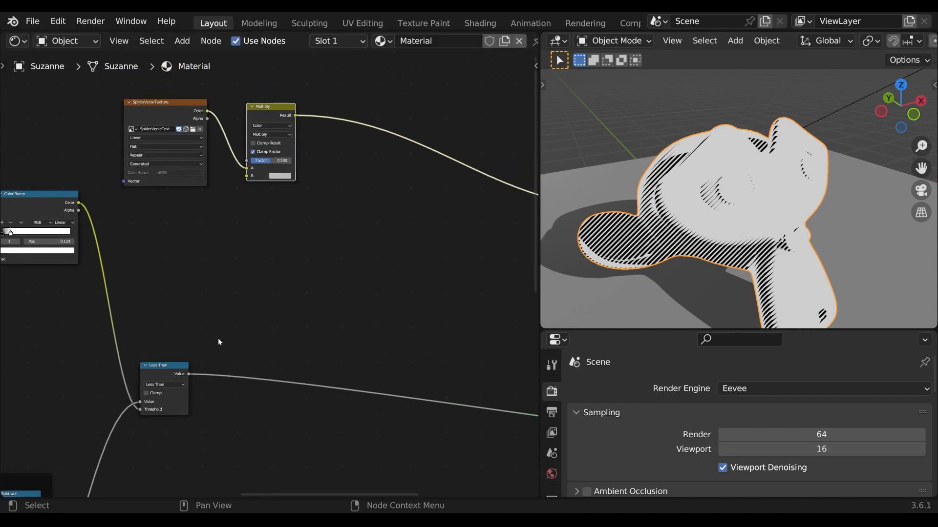
scroll(209, 357, "down", 2)
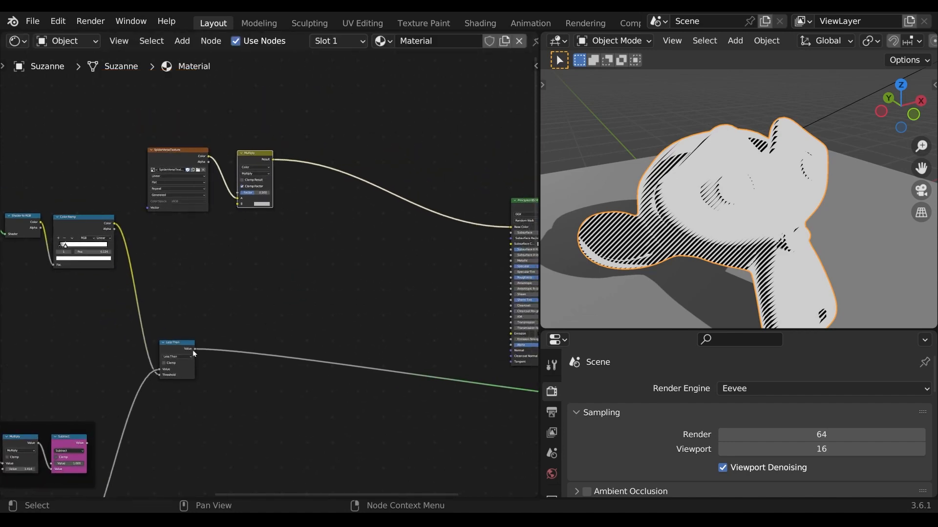
left_click_drag(194, 350, 227, 260)
left_click_drag(238, 208, 237, 204)
scroll(244, 205, "up", 3)
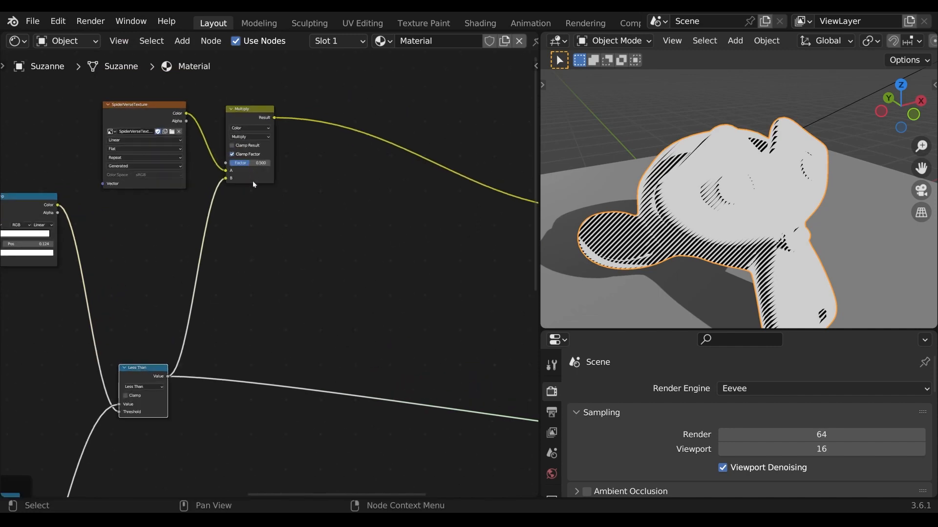
left_click(226, 175, "ctrl+shift")
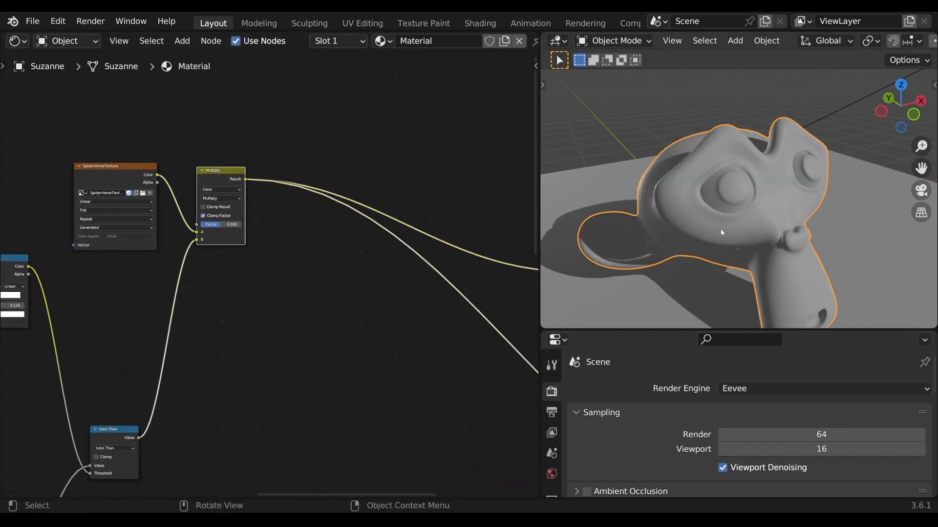
scroll(700, 245, "up", 2)
middle_click_drag(314, 300, 316, 272)
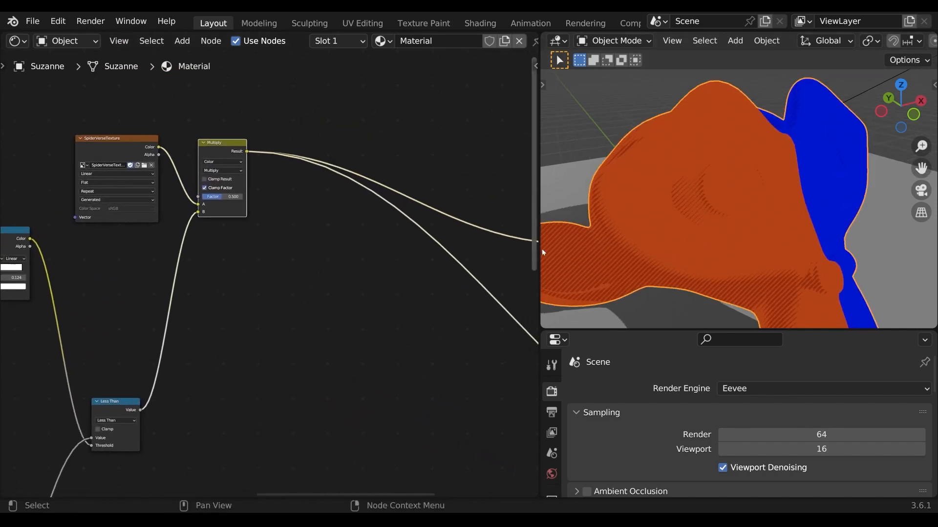
Set the Multiply color node's Factor to about 0.73 and route the Principled BSDF back to the material output
left_click_drag(223, 196, 202, 196)
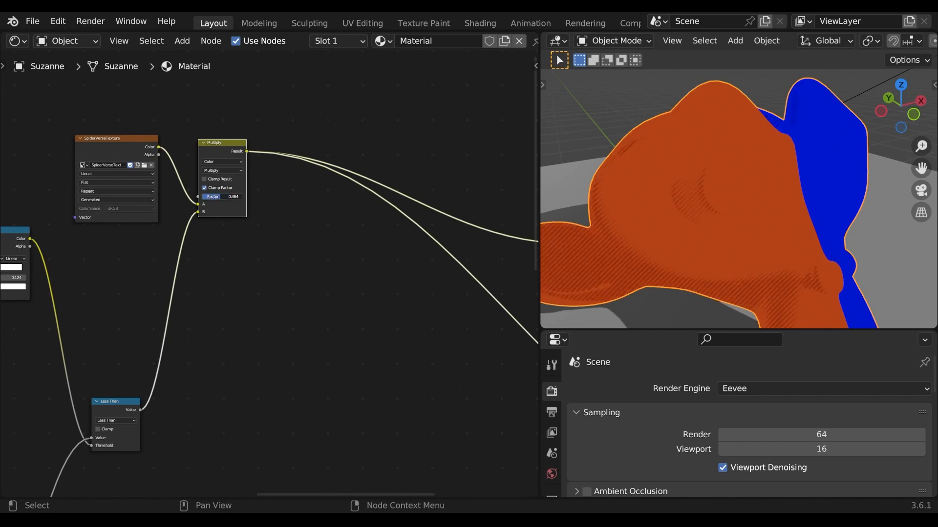
left_click_drag(231, 197, 232, 197)
scroll(422, 354, "down", 3)
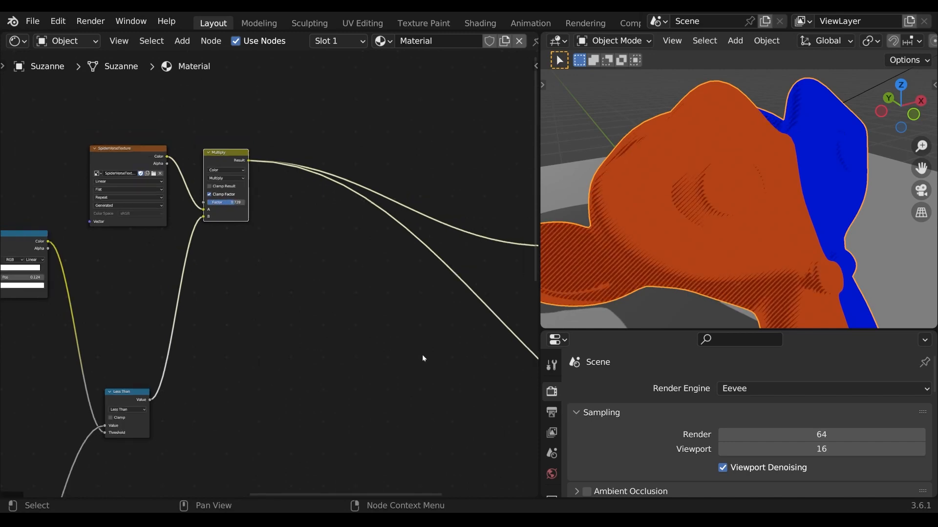
middle_click_drag(421, 355, 272, 344)
left_click(408, 216, "ctrl+shift")
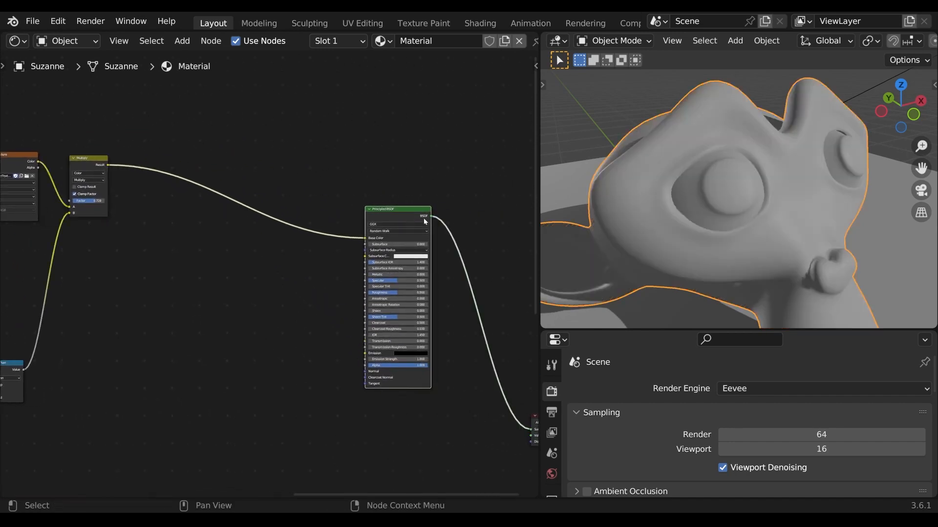
Examine the shaded monkey head from several angles and distances in an enlarged 3D viewport
key("ctrl+space")
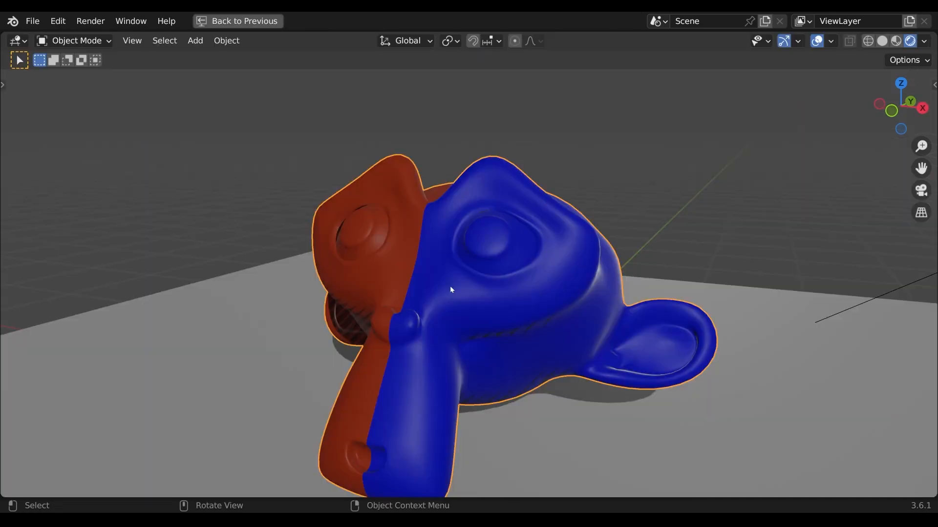
middle_click_drag(450, 287, 512, 348)
scroll(509, 324, "up", 3)
middle_click_drag(508, 371, 509, 327, "shift")
scroll(505, 306, "down", 5)
key("ctrl+space")
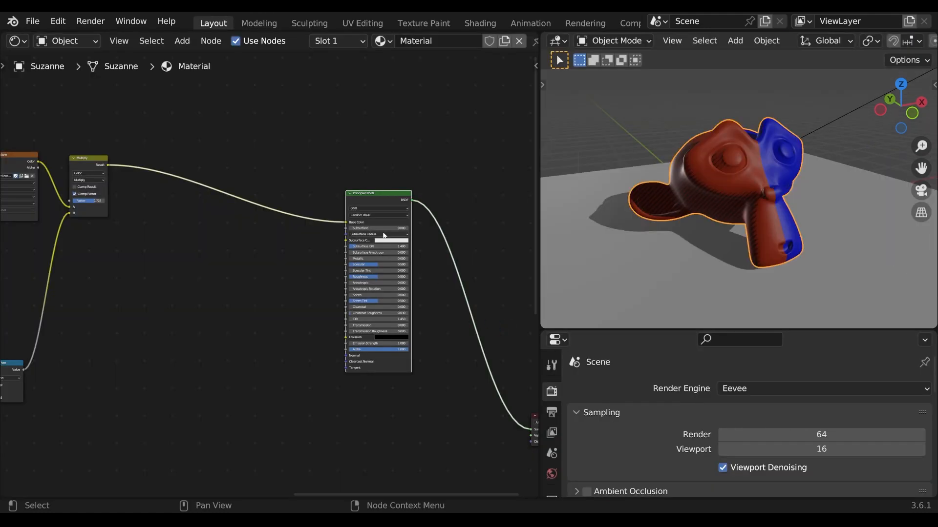
Rearrange the node tree by raising the final Principled BSDF, Line Pattern and Screen Coordinates and placing Dots Pattern below Line Pattern
left_click_drag(384, 196, 386, 169)
middle_click_drag(163, 339, 396, 315)
middle_click_drag(338, 361, 481, 280)
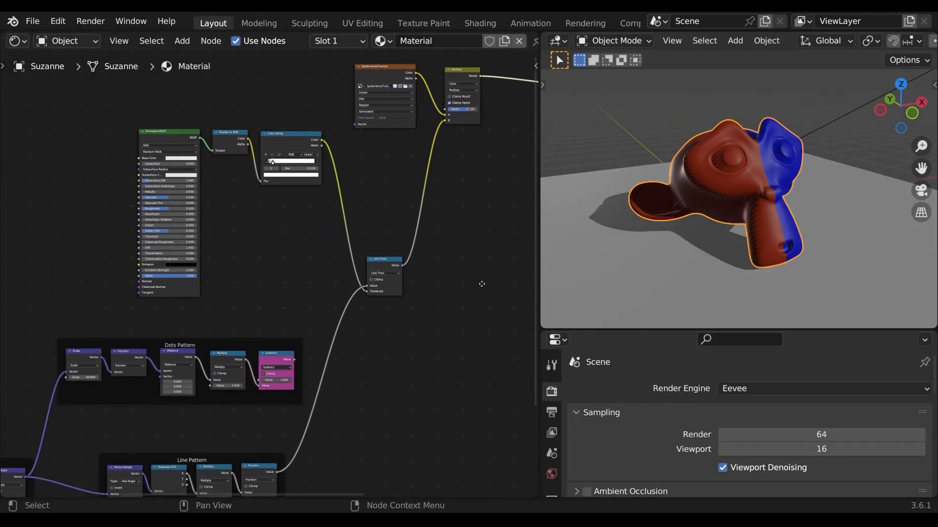
scroll(345, 392, "down", 2)
key("ctrl+space")
key("Home")
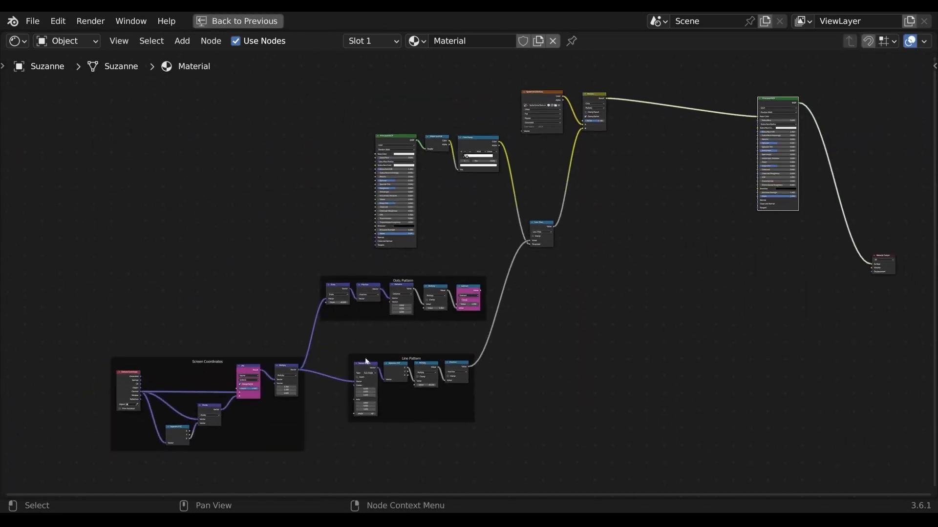
left_click_drag(405, 277, 425, 444)
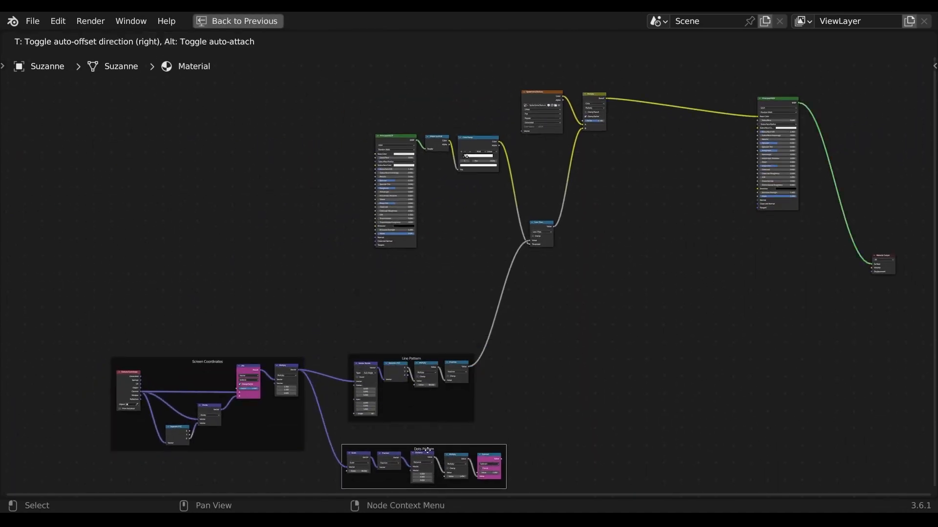
left_click_drag(426, 358, 423, 315)
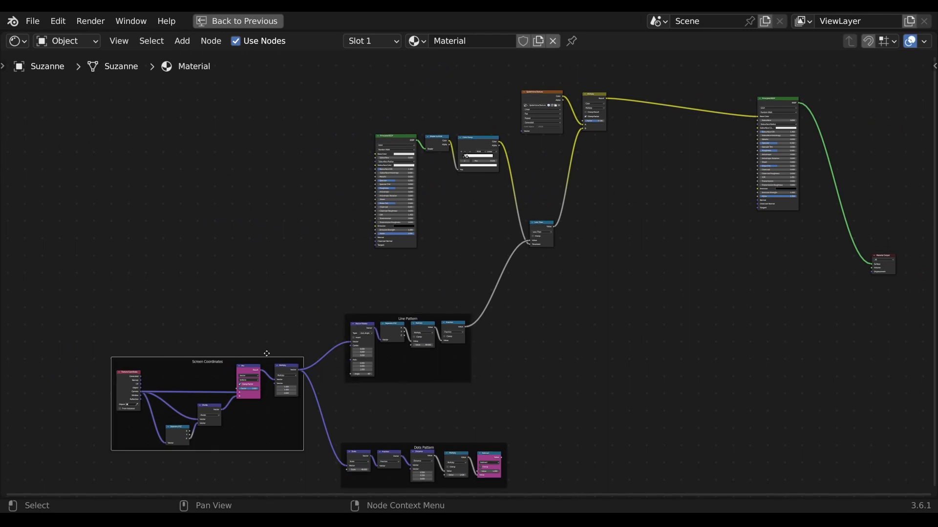
left_click_drag(267, 354, 280, 311)
Place the Color Ramp beside the Less Than node and join both in a frame labelled "Lines"
scroll(490, 237, "up", 5)
middle_click_drag(473, 241, 377, 283)
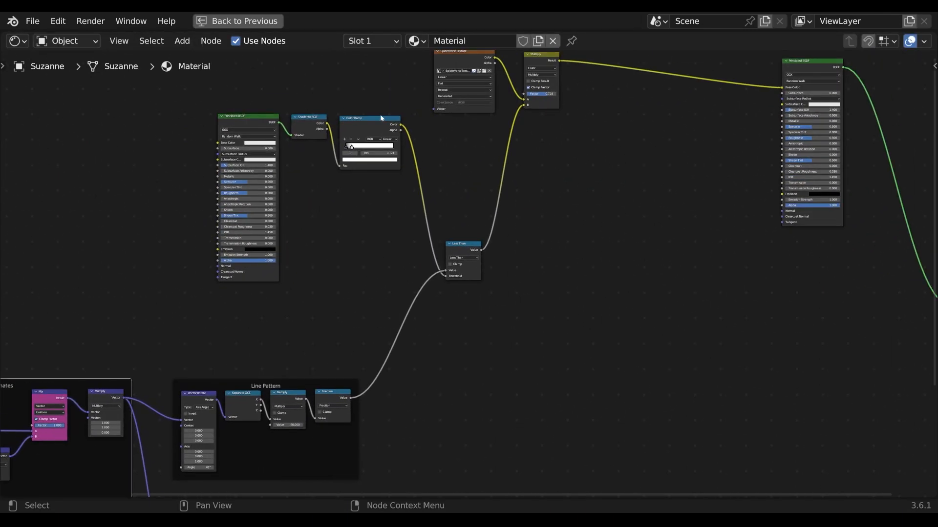
left_click_drag(380, 114, 401, 244)
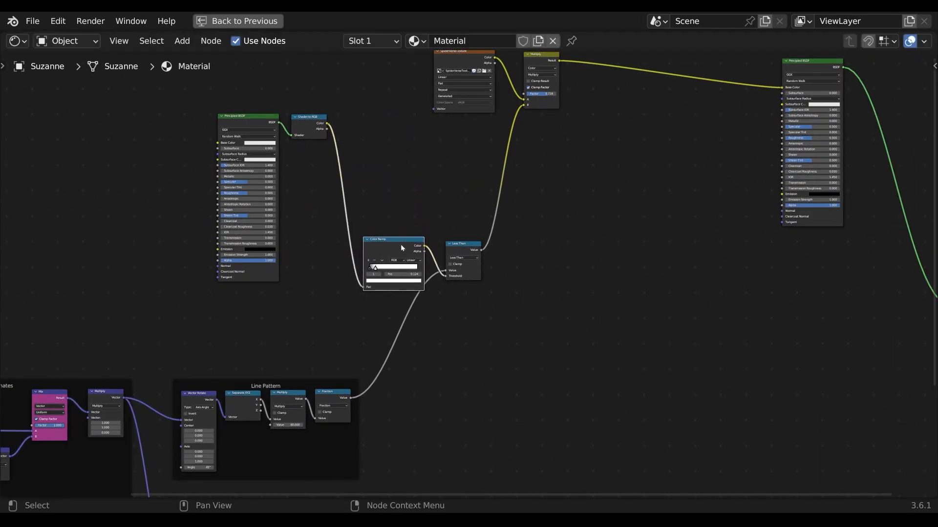
scroll(419, 345, "up", 1)
middle_click_drag(419, 346, 500, 289)
left_click_drag(590, 288, 404, 160)
key("ctrl+j")
key("F2")
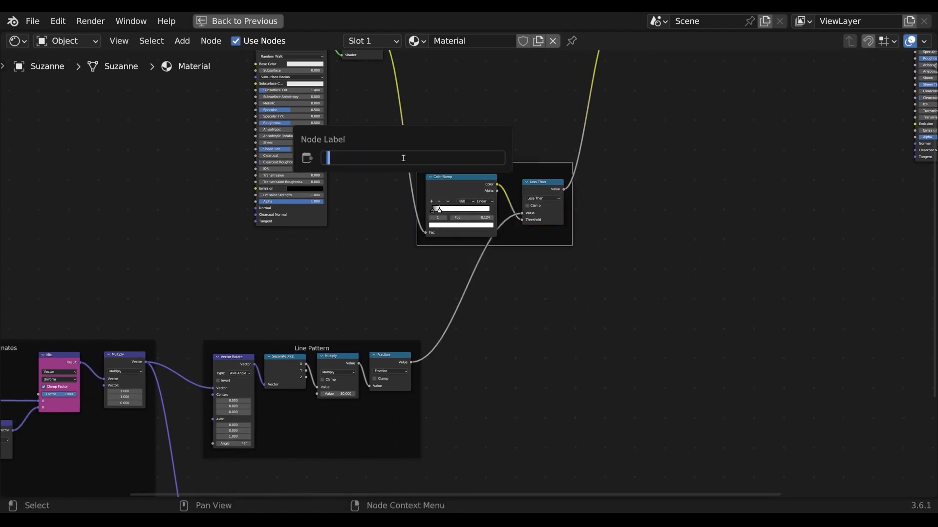
type("Lines")
key("Return")
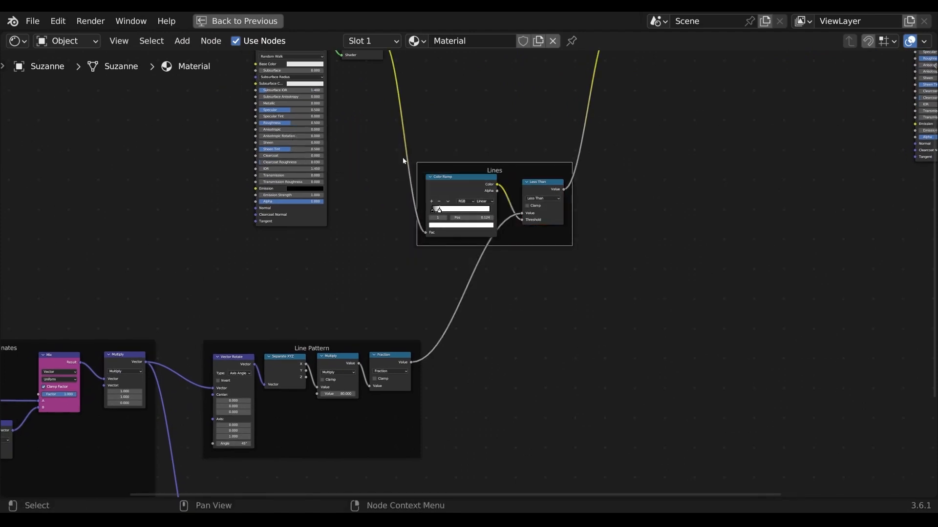
Move the Lines frame slightly down and bring the Dots Pattern frame up close beneath the Line Pattern frame
left_click_drag(488, 168, 486, 194)
scroll(476, 306, "down", 4)
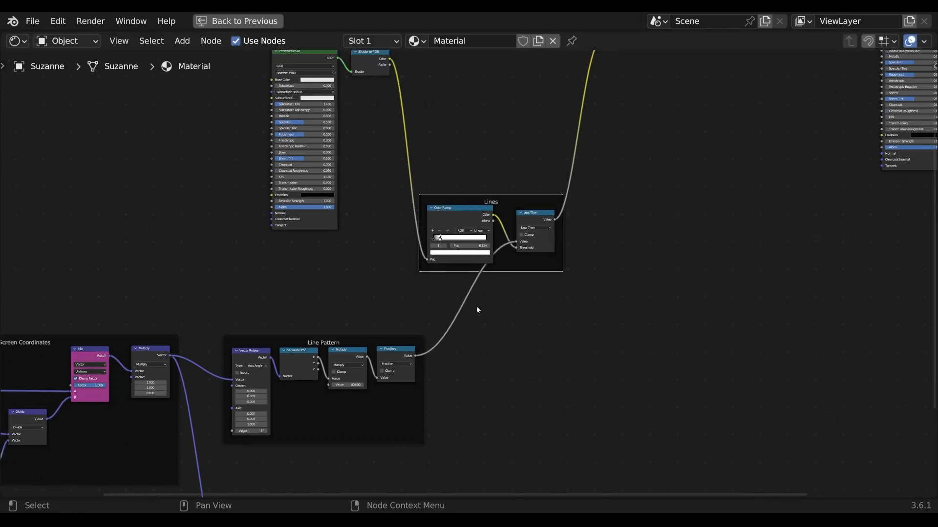
scroll(470, 326, "down", 1)
middle_click_drag(471, 341, 471, 303)
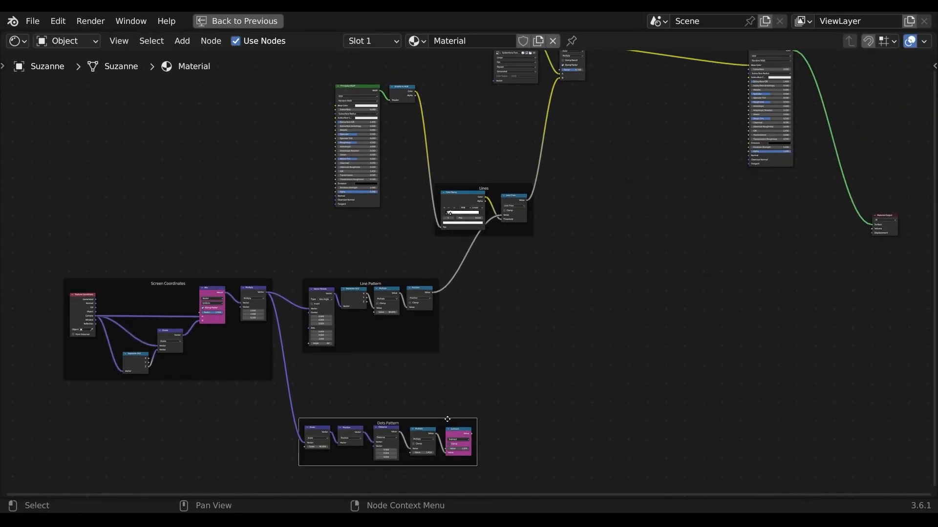
left_click_drag(448, 419, 452, 370)
Duplicate the Lines frame with its Color Ramp and Less Than nodes and place the copy near the Dots Pattern frame
scroll(531, 245, "up", 1)
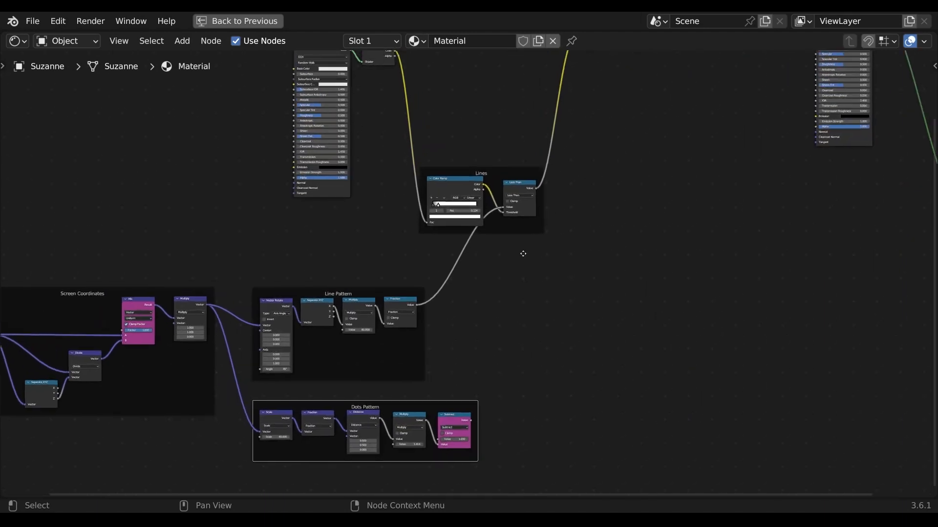
middle_click_drag(523, 253, 496, 283)
left_click_drag(537, 284, 386, 185)
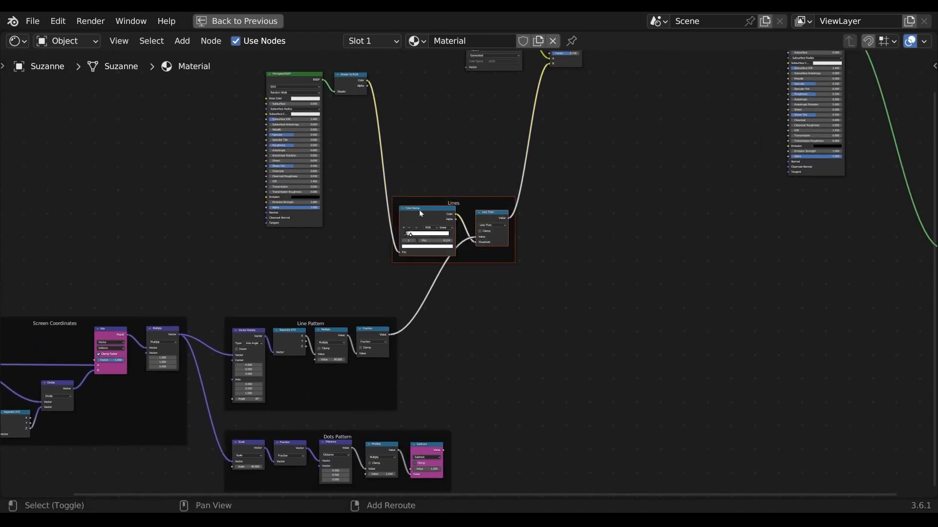
key("shift+d")
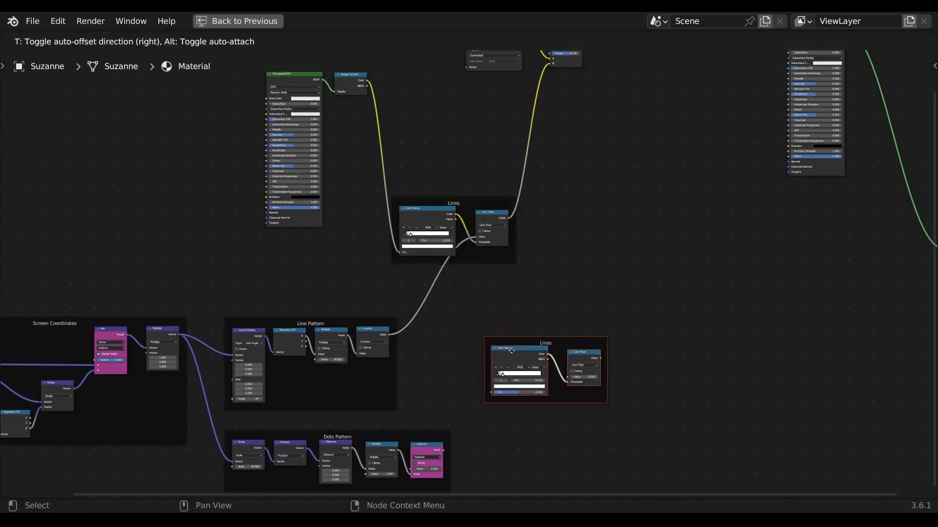
left_click(512, 352)
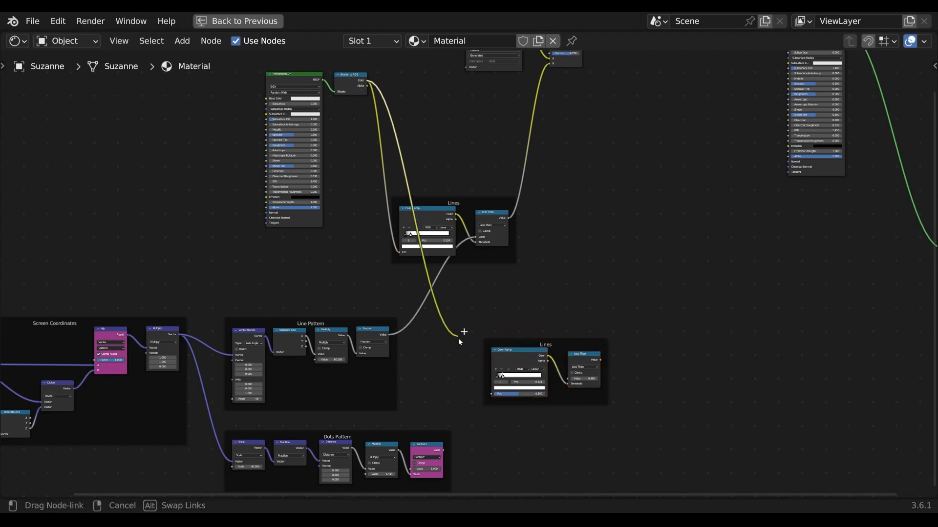
Connect Shader to RGB to the duplicated Color Ramp and the Dots Pattern's Subtract output to the duplicated Less Than value
middle_click_drag(500, 453, 432, 427)
scroll(428, 428, "up", 2)
left_click_drag(361, 448, 508, 370)
scroll(540, 353, "down", 3)
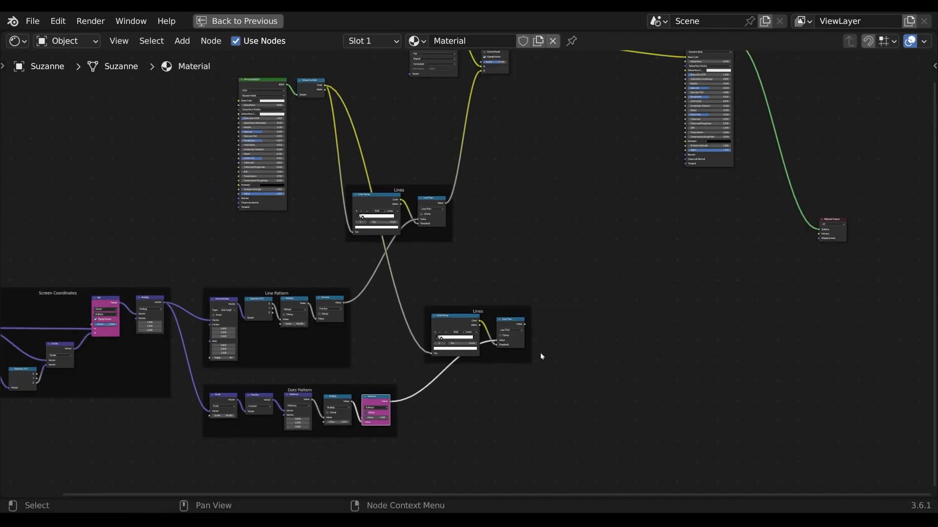
Preview the duplicated Less Than node's output on the monkey head and inspect the dot pattern up close
middle_click_drag(540, 352, 469, 383)
key("ctrl+space")
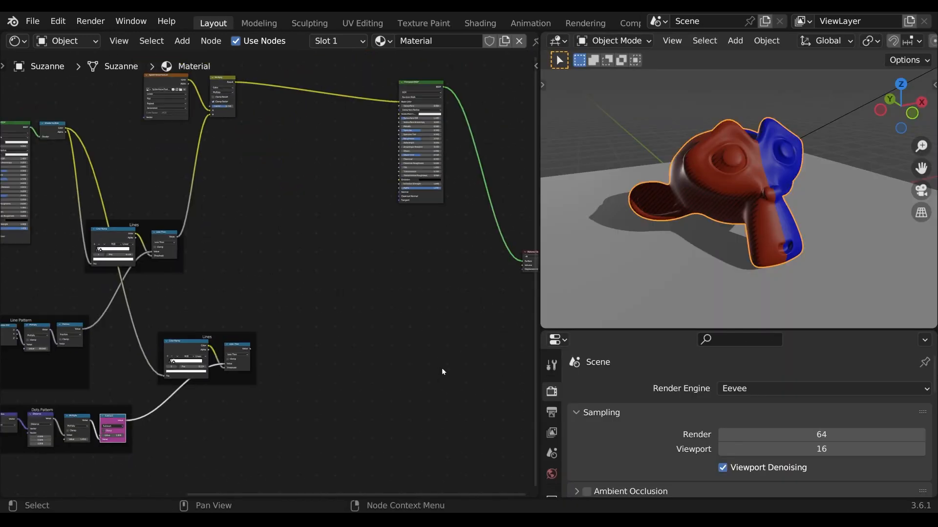
left_click(238, 351, "ctrl+shift")
scroll(260, 384, "up", 1)
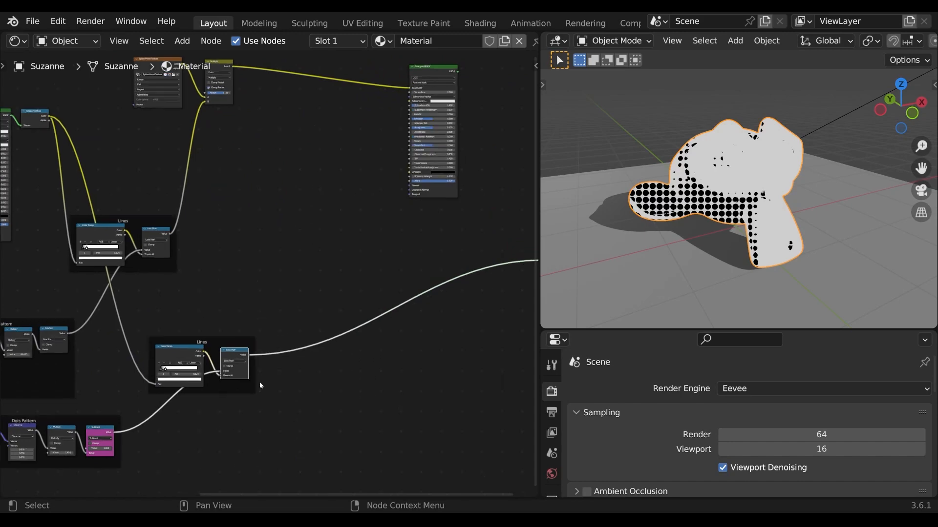
scroll(694, 220, "up", 3)
middle_click_drag(694, 220, 712, 221)
scroll(214, 440, "up", 1)
middle_click_drag(214, 440, 376, 372)
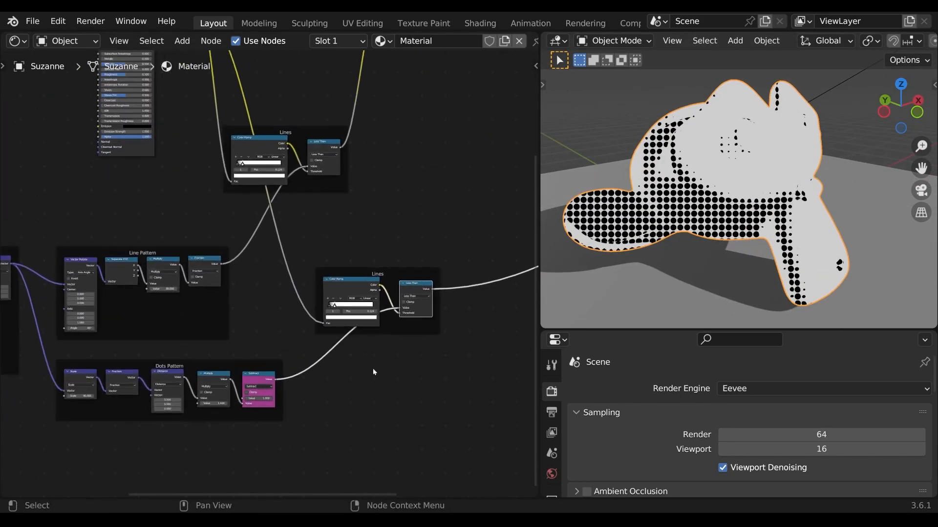
Mute the Subtract node at the end of the Dots Pattern frame
scroll(258, 412, "up", 1)
middle_click_drag(253, 405, 253, 379)
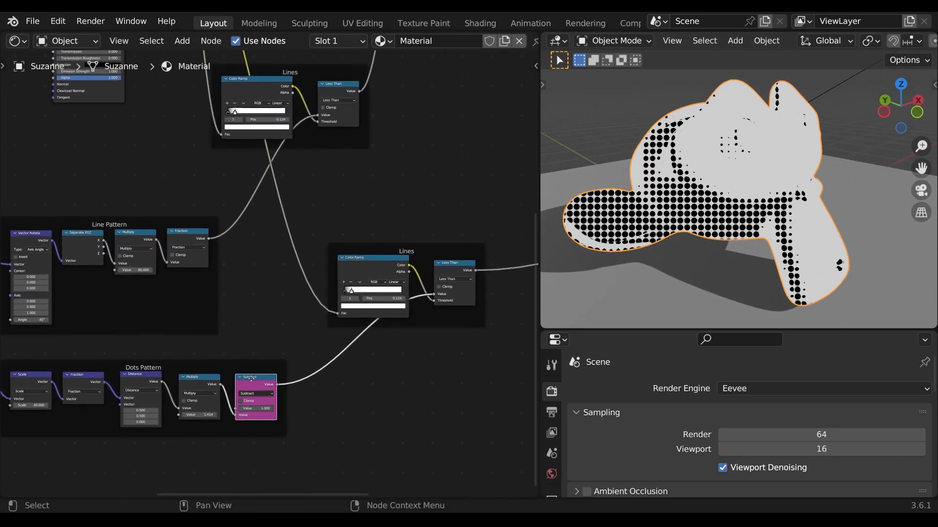
key("m")
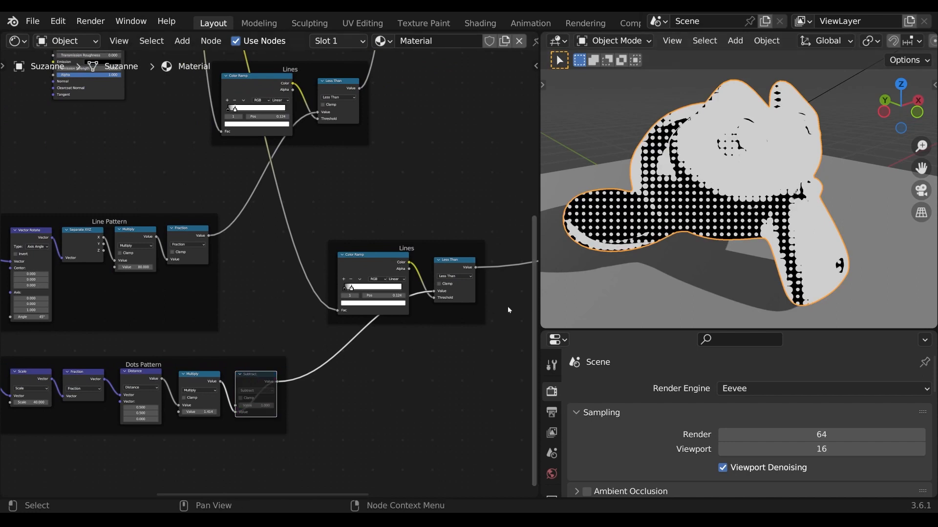
Reposition the black and white stops of the duplicated Color Ramp, ending with the black stop at 0.176
mouse_move(352, 290)
left_mouse_down()
mouse_move(368, 292)
mouse_move(351, 290)
mouse_move(359, 291)
left_mouse_up()
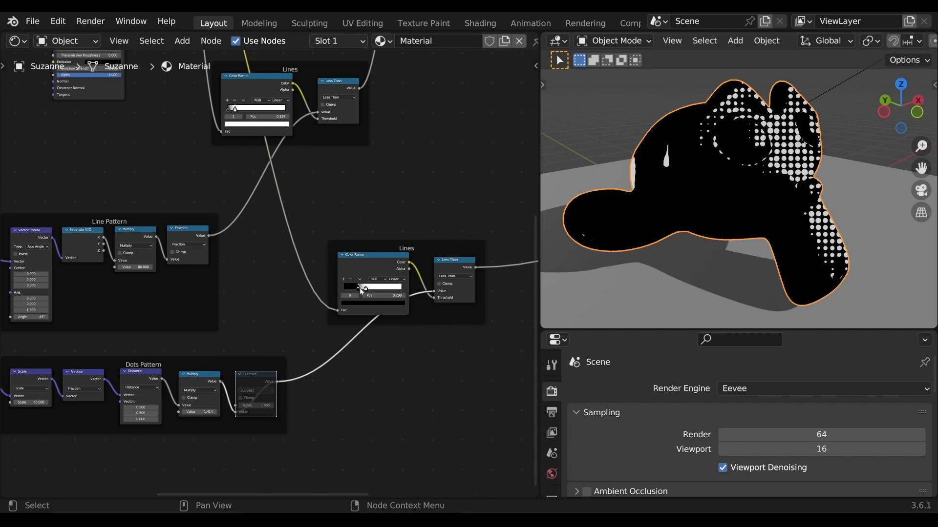
key("g")
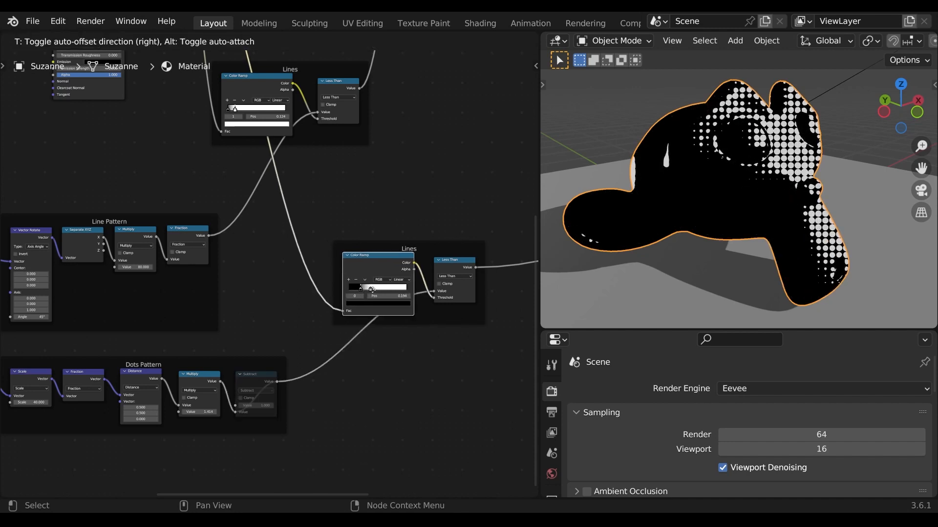
left_click_drag(372, 290, 351, 291)
key("g")
left_click(350, 292)
Label the duplicated frame around the Color Ramp and Less Than nodes "Dots"
middle_click_drag(416, 253, 345, 296)
left_click(350, 287)
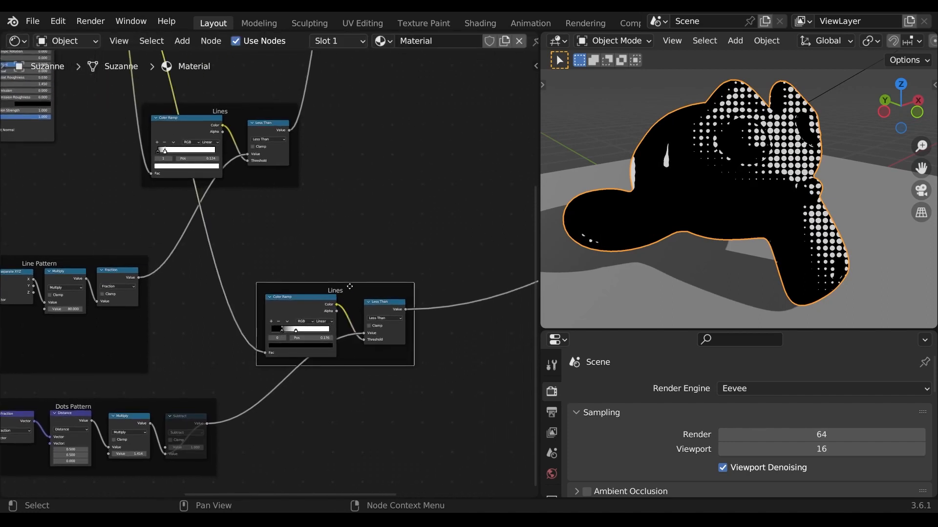
key("F2")
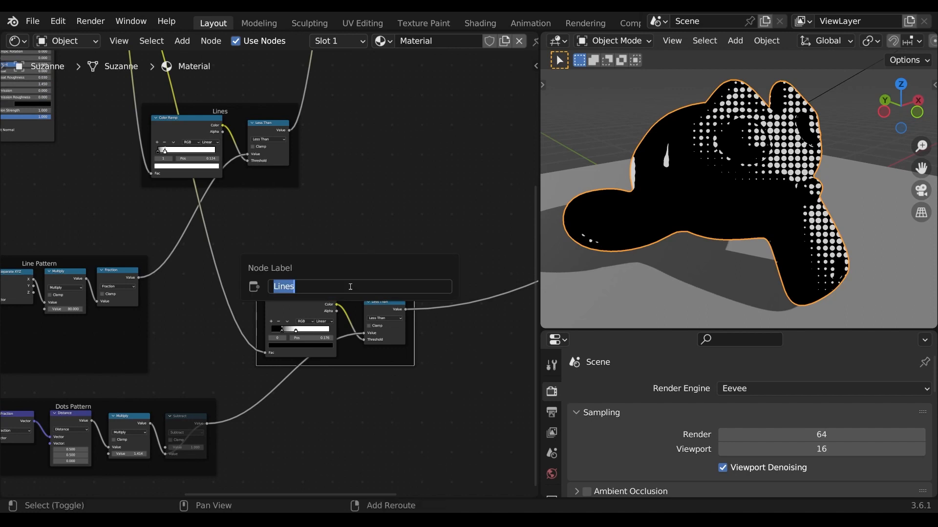
key("Return")
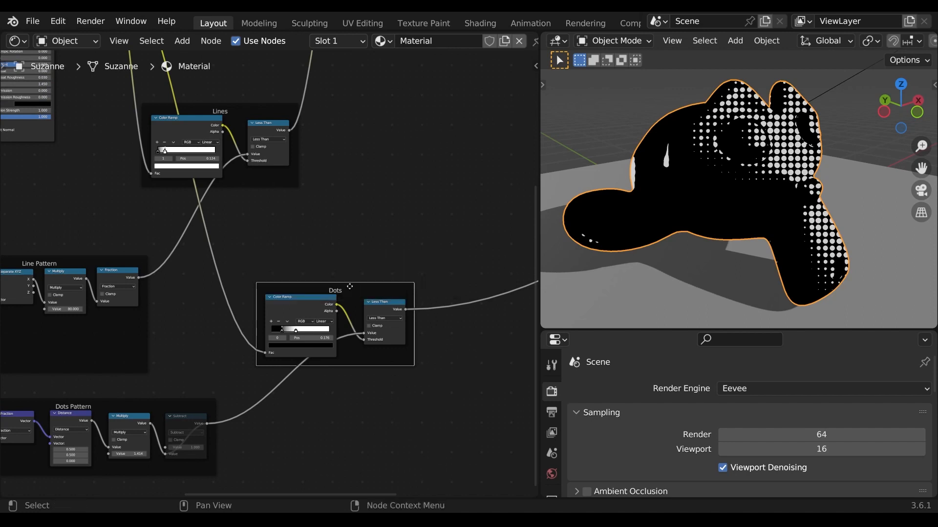
Duplicate the color Multiply node, insert the copy before the Principled BSDF's Base Color, and change its blend mode to Add
scroll(349, 286, "down", 3)
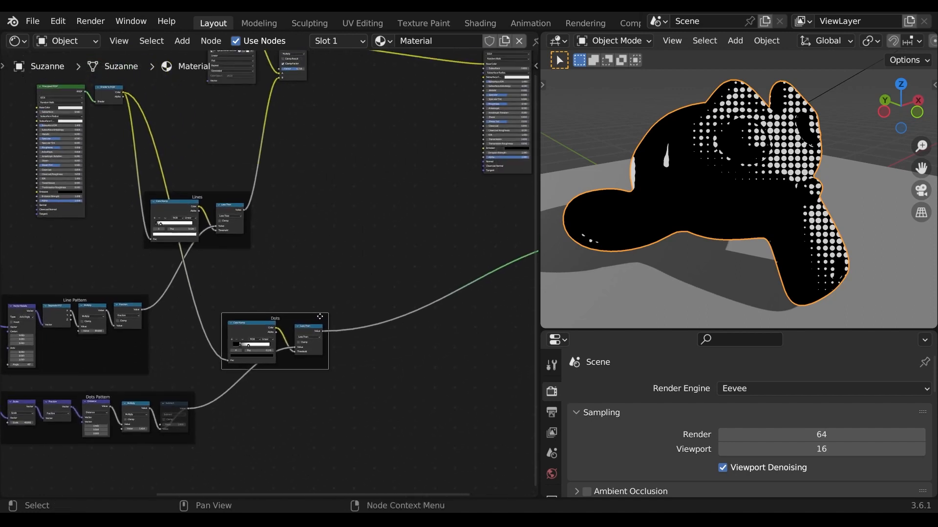
key("ctrl+space")
scroll(415, 293, "down", 3)
middle_click_drag(472, 286, 347, 361)
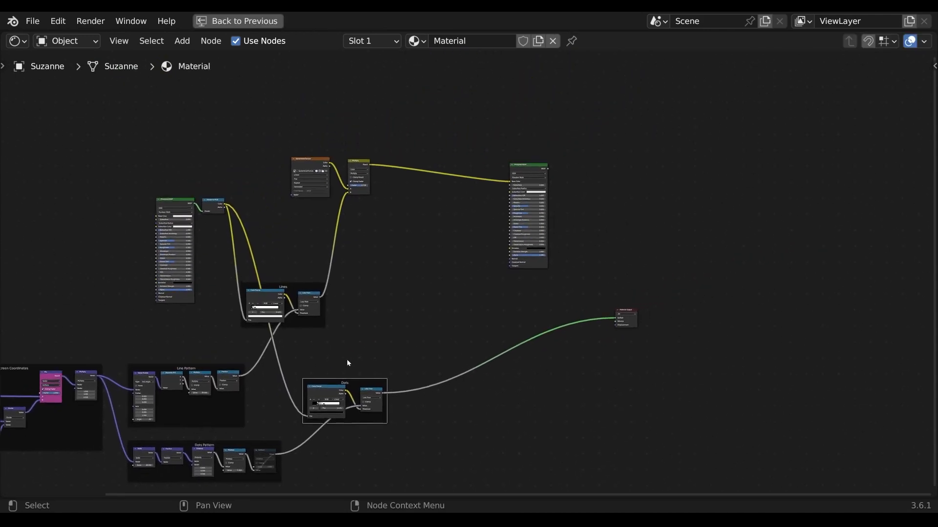
scroll(349, 337, "up", 2)
scroll(331, 218, "up", 3)
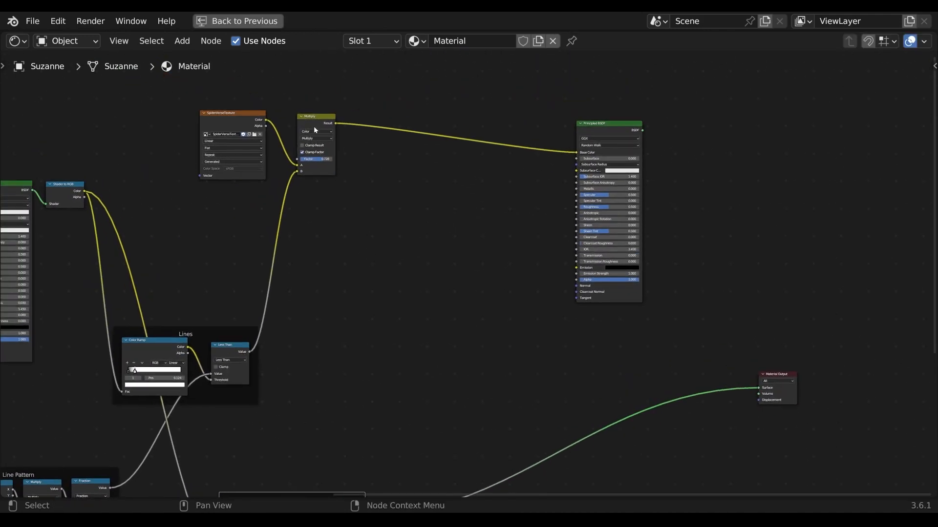
left_click(317, 121)
key("shift+d")
left_click(378, 128)
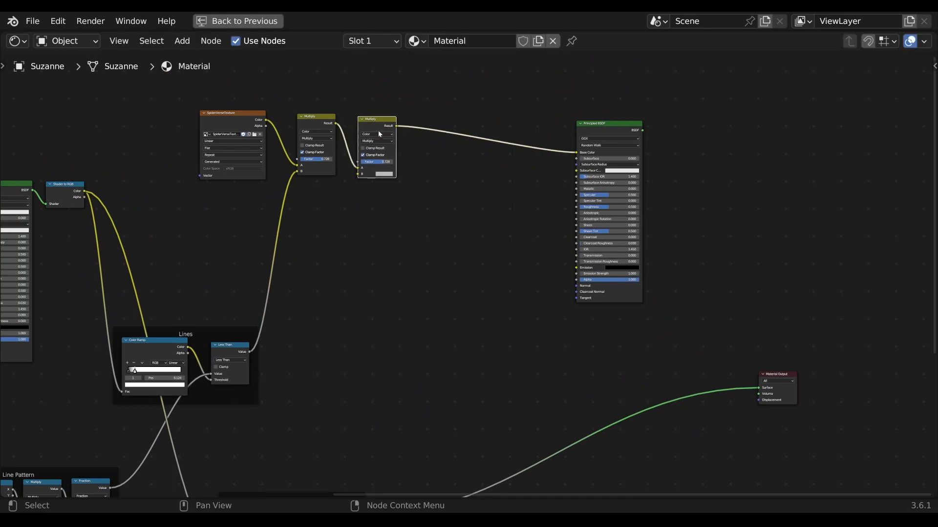
left_click(378, 141)
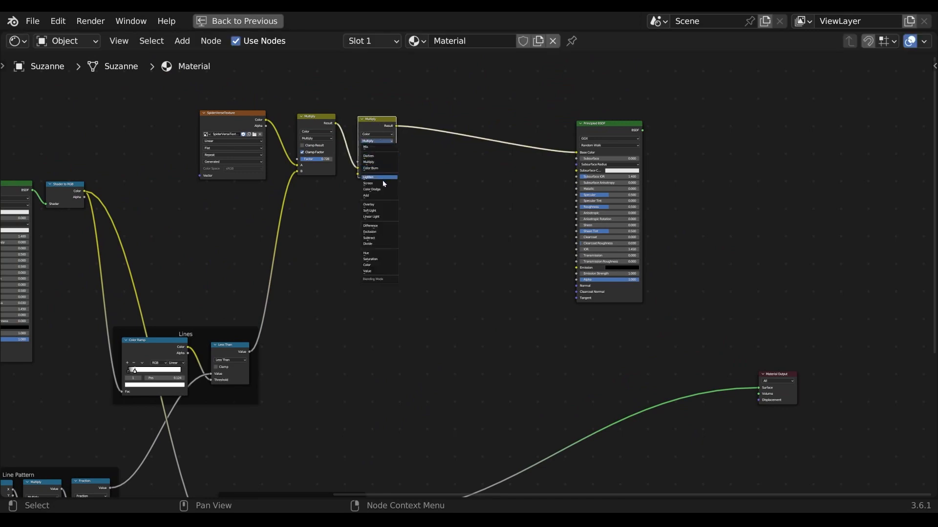
left_click(383, 197)
left_click_drag(374, 122, 413, 120)
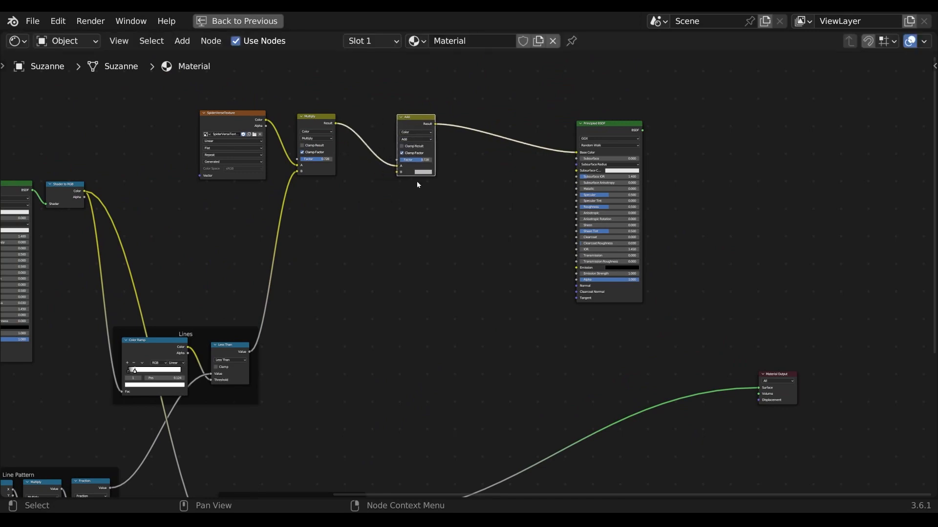
Connect the Less Than output of the Dots frame to the Add node's B input
scroll(377, 293, "down", 3)
middle_click_drag(335, 340, 375, 275)
scroll(377, 332, "up", 2)
scroll(380, 391, "up", 1)
scroll(383, 427, "down", 1)
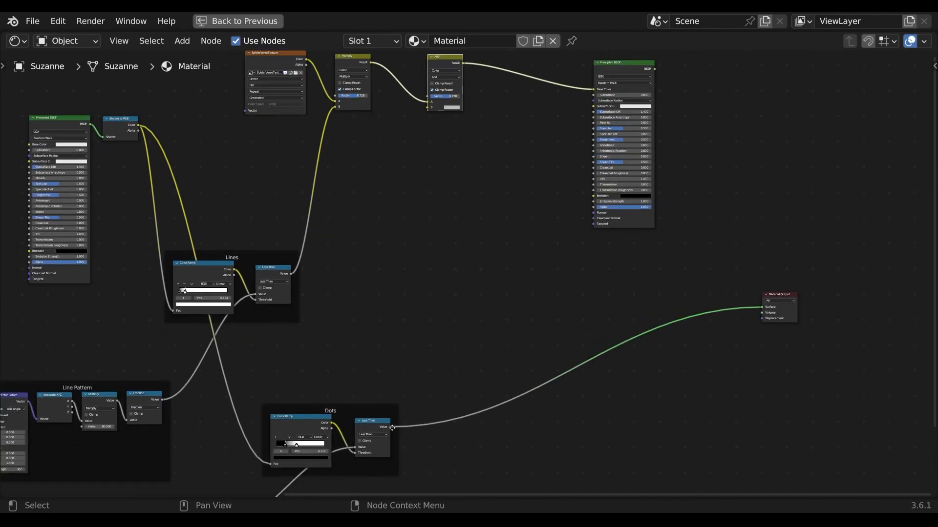
left_click_drag(390, 427, 429, 108)
middle_click_drag(479, 151, 434, 203)
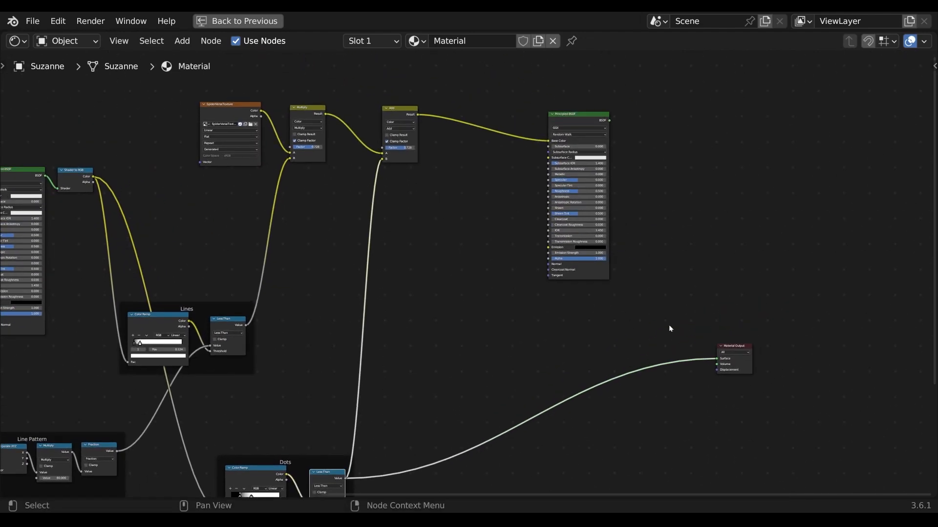
Place the Material Output beside the final Principled BSDF and link that shader to its Surface input
left_click_drag(733, 348, 634, 115)
left_click(590, 116, "ctrl+shift")
key("ctrl+space")
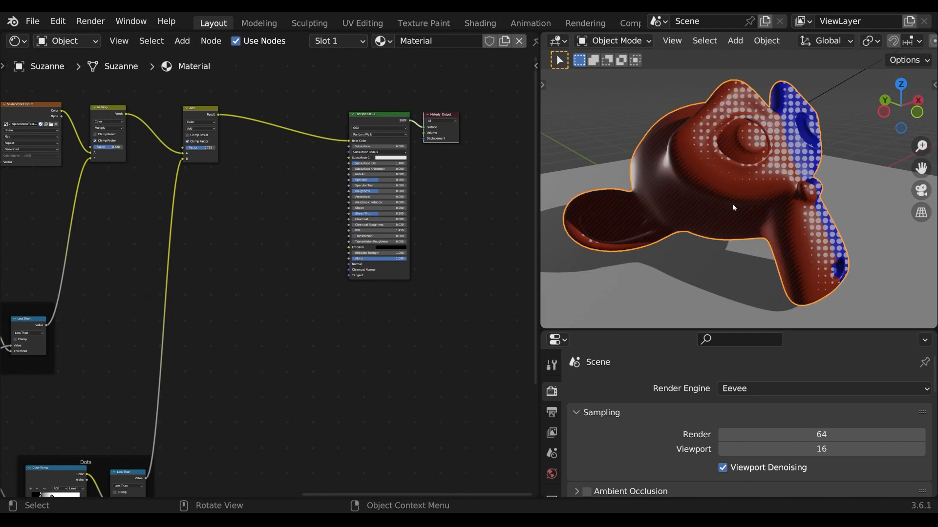
Lower the Add node's Factor to about 0.19
scroll(268, 254, "up", 3)
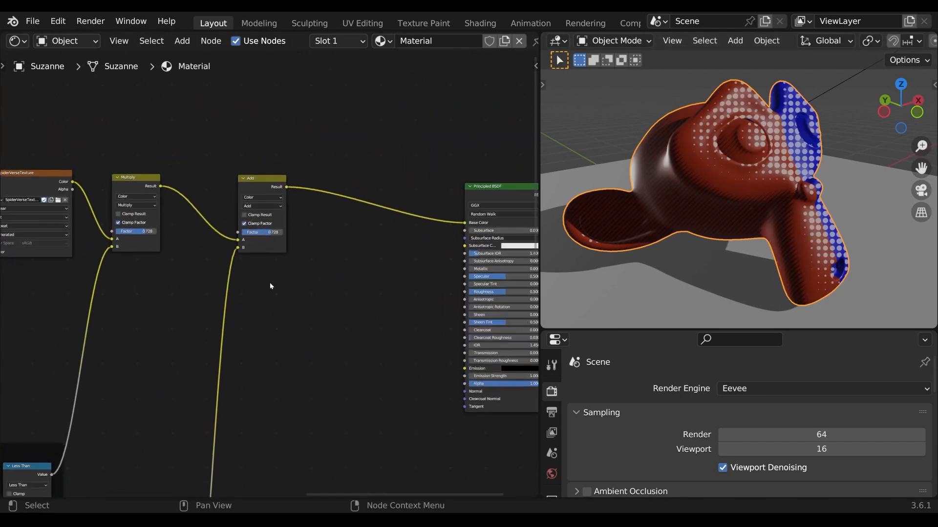
mouse_move(262, 232)
left_mouse_down()
mouse_move(241, 232)
mouse_move(270, 233)
left_mouse_up()
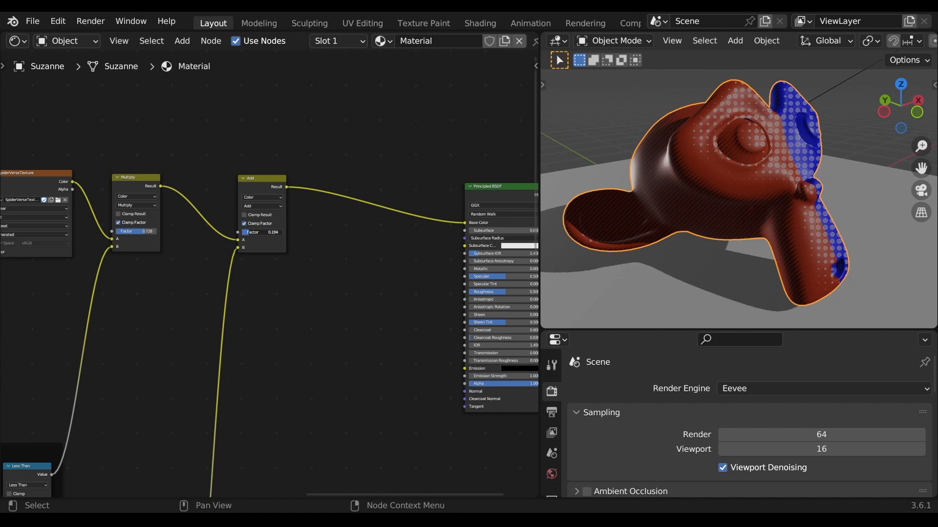
Increase the Scale node's value in the Dots Pattern frame to make the dots smaller and denser
middle_click_drag(239, 427, 362, 205)
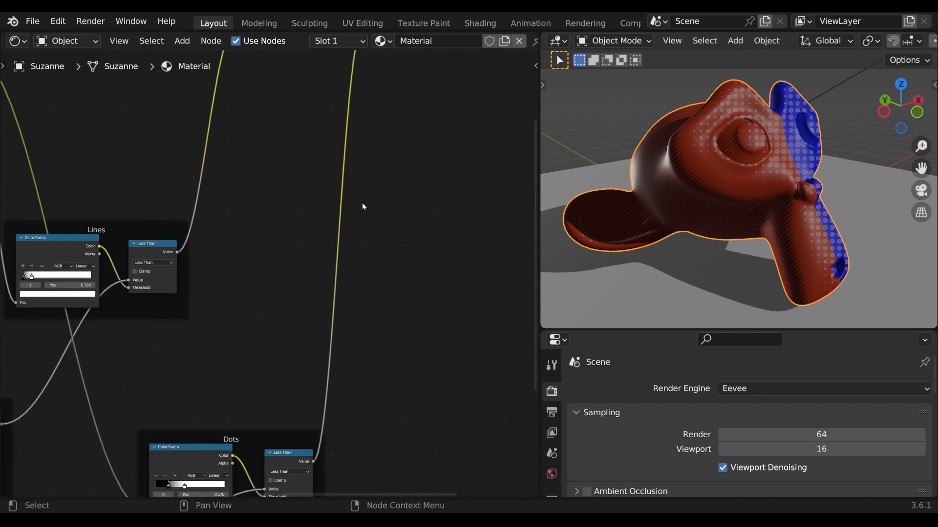
scroll(298, 313, "down", 3)
middle_click_drag(233, 432, 422, 234)
middle_click_drag(141, 350, 215, 362)
scroll(197, 351, "up", 1)
scroll(196, 352, "down", 1)
scroll(214, 364, "up", 5)
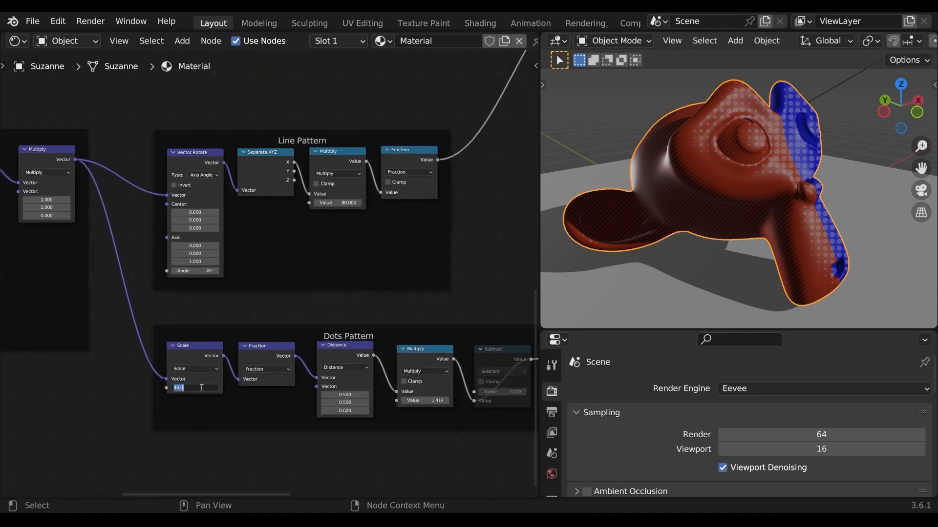
key("Return")
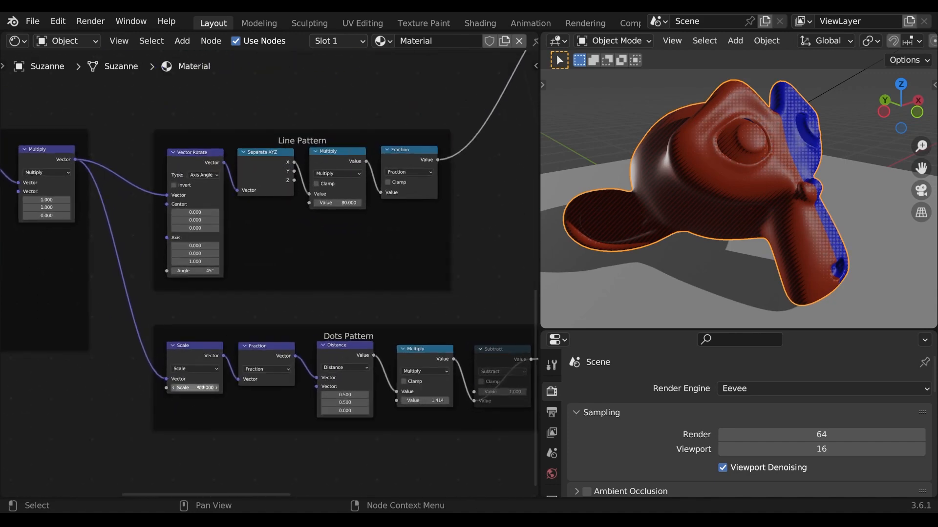
Inspect the line and dot shading on the monkey head in an enlarged viewport
key("ctrl+space")
scroll(538, 297, "down", 2)
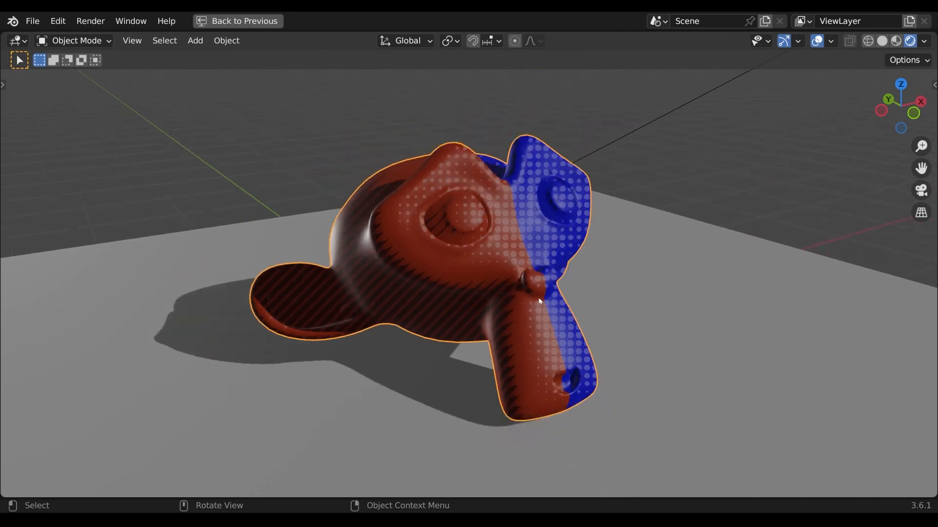
middle_click_drag(539, 300, 473, 313)
scroll(415, 313, "up", 4)
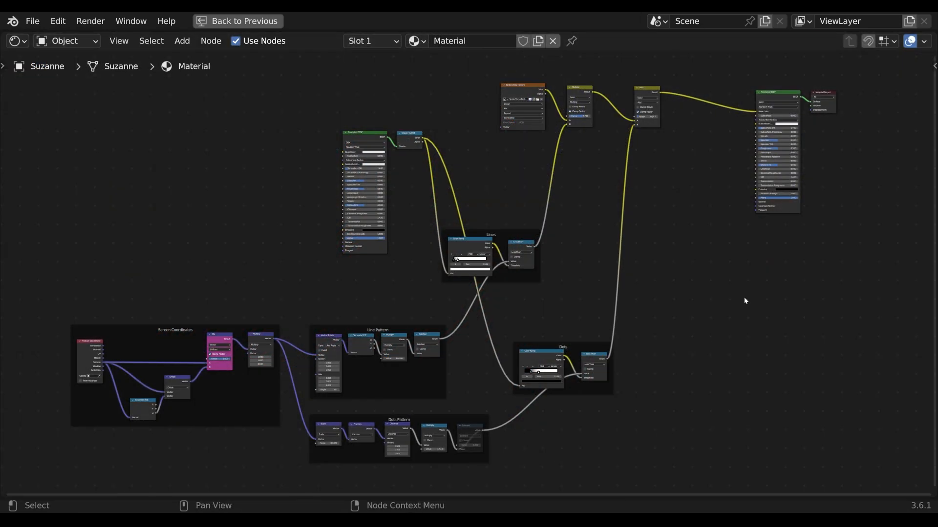
Preview the output of the Dots frame's Less Than node on the monkey head
key("ctrl+space")
middle_click_drag(450, 405, 354, 411)
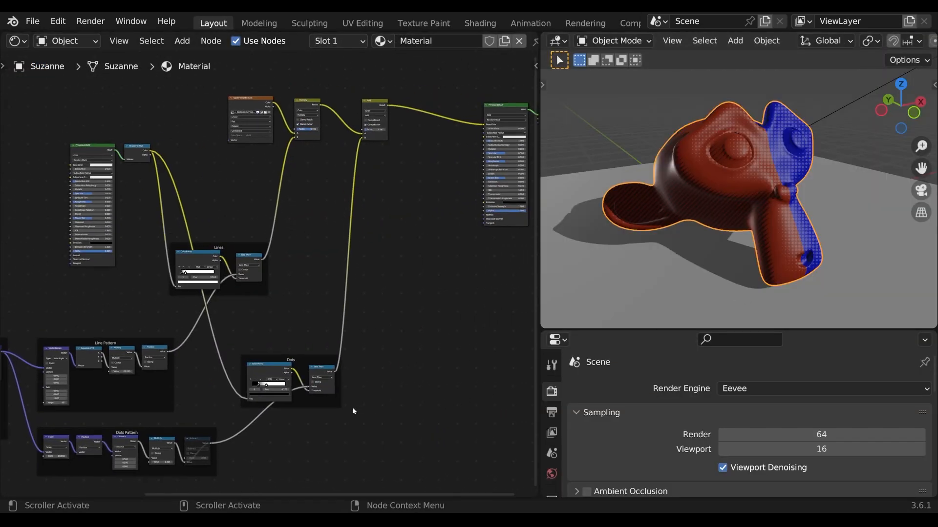
left_click(322, 374, "ctrl+shift")
middle_click_drag(441, 339, 313, 383)
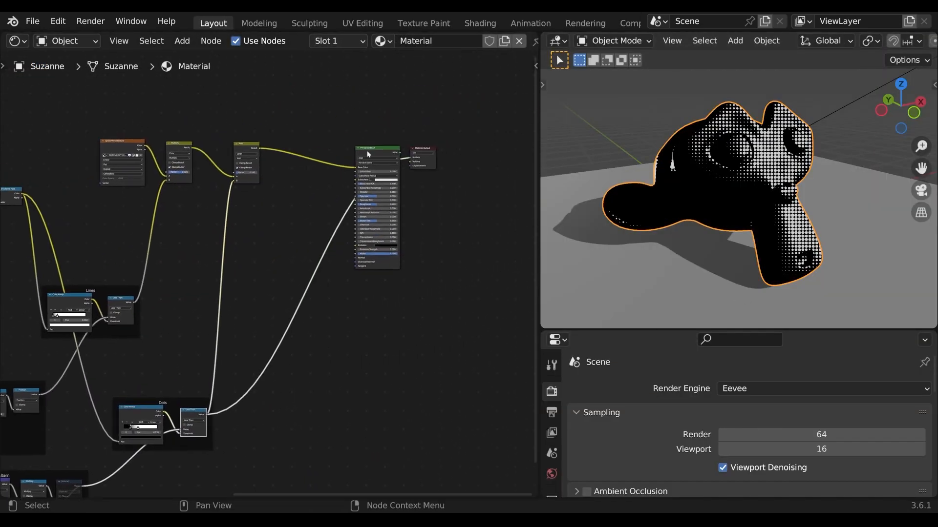
Move the Principled BSDF and Material Output down, closer to the Dots frame
left_click_drag(373, 154, 343, 275)
left_click_drag(422, 152, 395, 275)
scroll(288, 398, "up", 5)
middle_click_drag(288, 398, 293, 255)
scroll(293, 255, "up", 3)
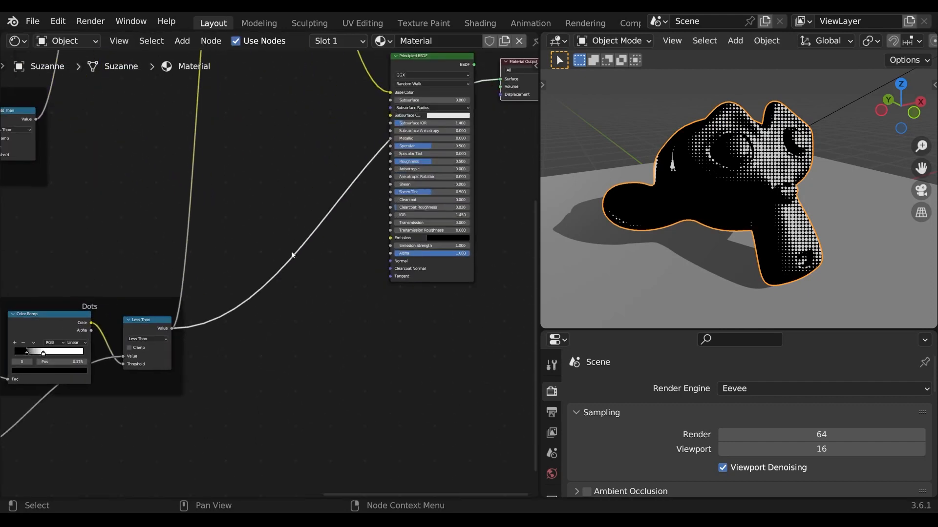
middle_click_drag(226, 321, 185, 377)
Cut the Dots preview link, connect the Dots Less Than output to the Principled BSDF's Roughness, and link the shader back to the Material Output
right_click_drag(189, 326, 190, 326, "ctrl")
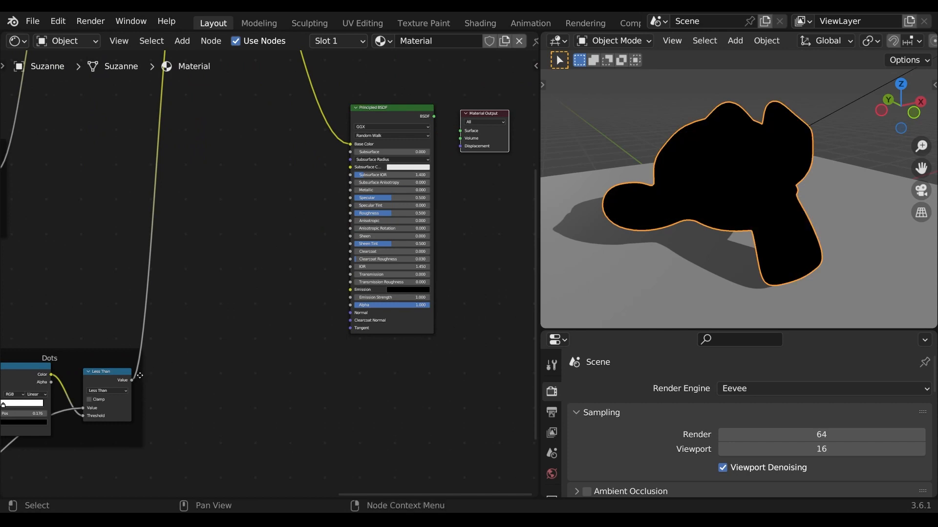
left_click_drag(131, 381, 197, 345)
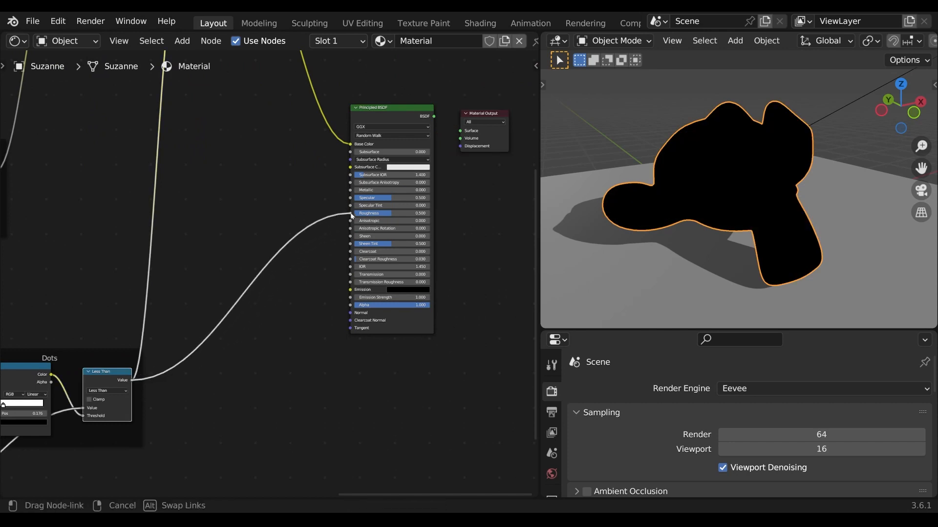
left_click_drag(352, 216, 351, 214)
left_click(412, 110, "ctrl+shift")
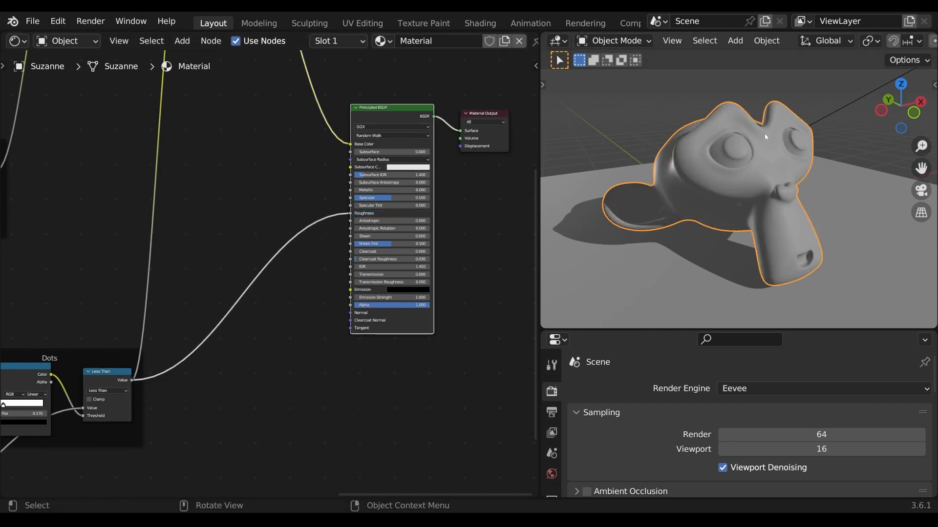
mouse_move(757, 183)
middle_mouse_down("ctrl")
mouse_move(769, 274)
mouse_move(681, 268)
mouse_move(751, 265)
mouse_move(703, 266)
middle_mouse_up("ctrl")
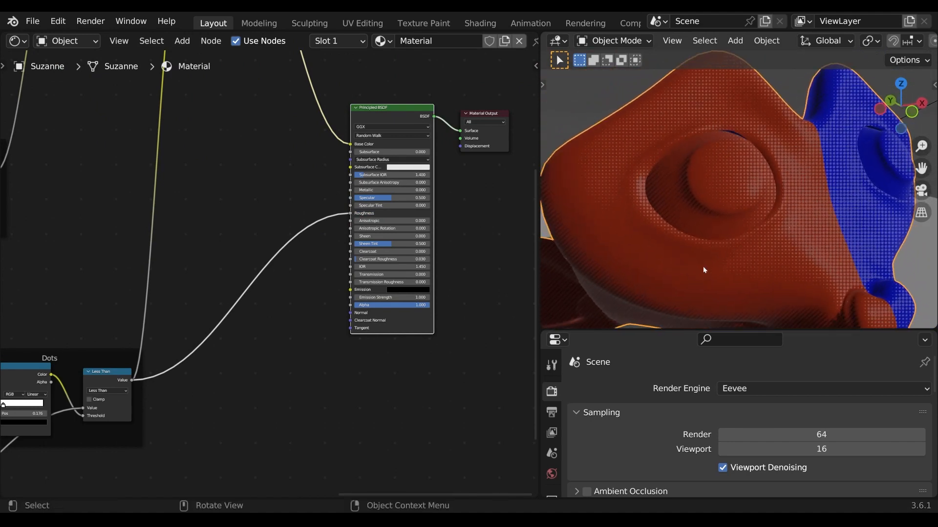
Add a Map Range node on the link between the Dots Less Than node and the Principled BSDF's Roughness
scroll(268, 360, "up", 1)
scroll(264, 280, "up", 1)
middle_click_drag(263, 279, 259, 301)
scroll(262, 302, "down", 1)
key("Tab")
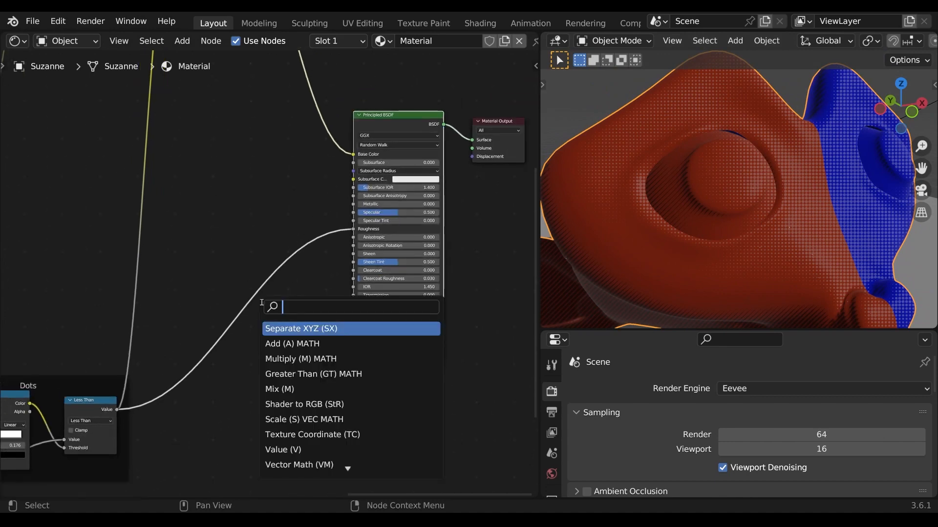
type("map r")
key("Return")
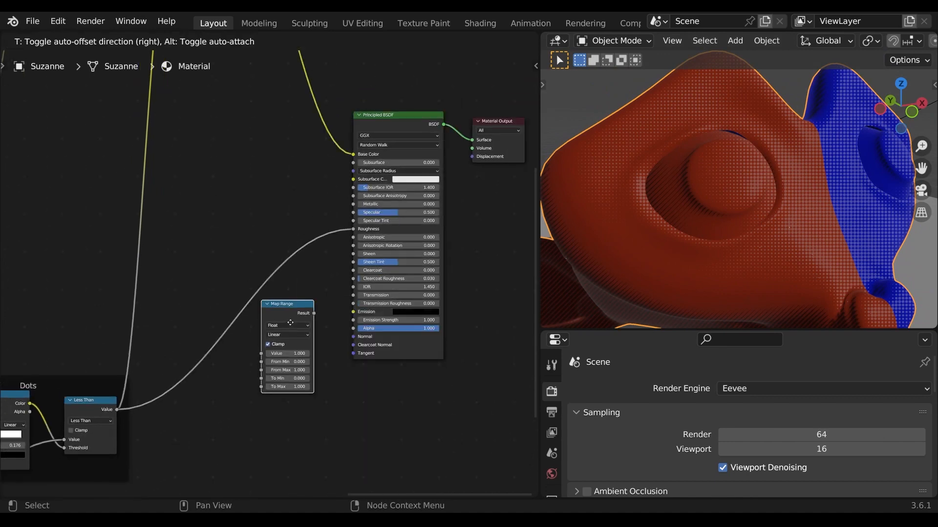
left_click(276, 241)
left_click_drag(276, 240, 302, 227)
Set the Map Range node's To Min to 0.3
scroll(361, 190, "up", 8)
scroll(739, 196, "up", 2)
mouse_move(234, 398)
left_mouse_down()
mouse_move(260, 397)
mouse_move(233, 397)
left_mouse_up()
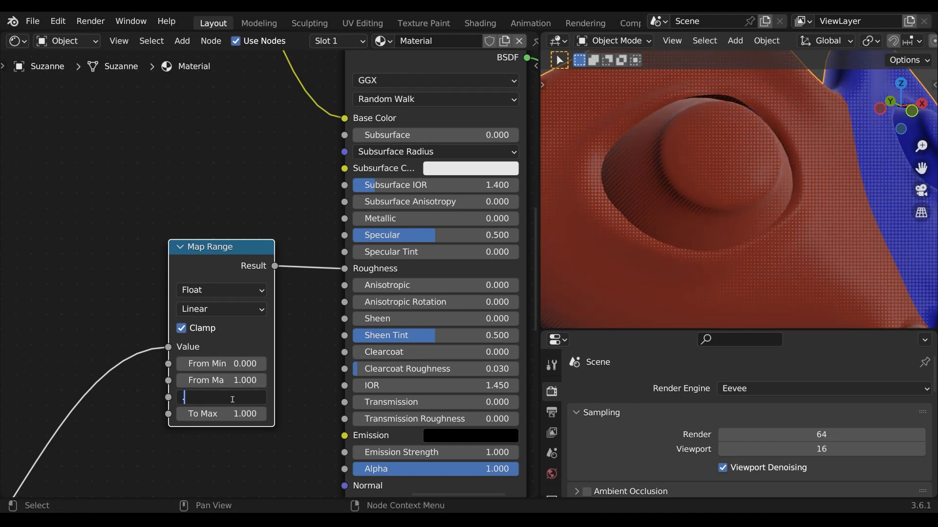
left_click(232, 400)
type(".3")
key("Return")
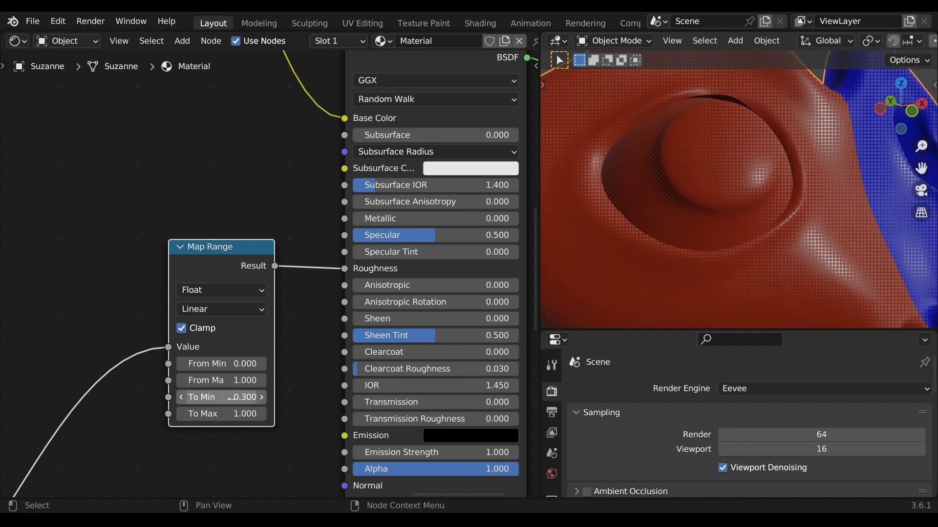
Try other To Max values on the Map Range node, including 0.95 and 0.43
left_click(230, 414)
type(".95")
key("Return")
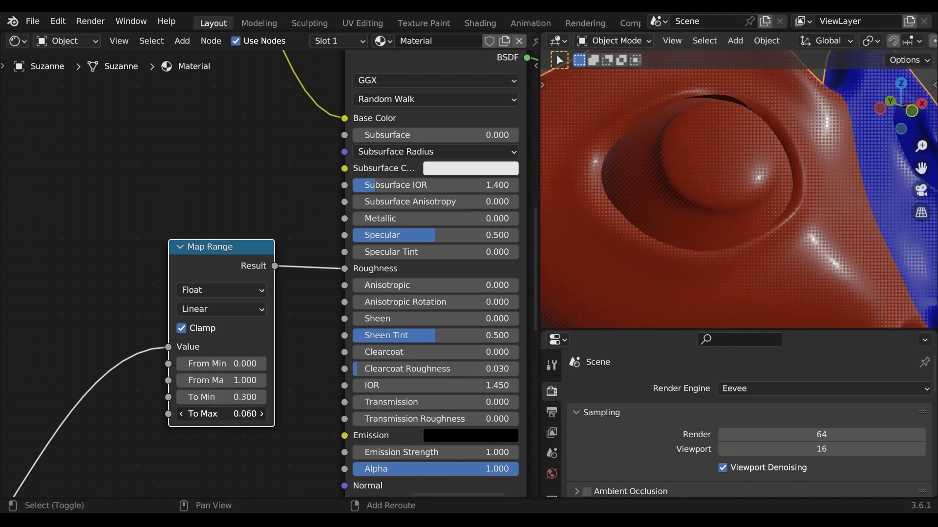
left_click_drag(230, 414, 237, 414)
Set the Map Range node's To Max to 0.5 and check the highlights on the monkey head
left_click(238, 415)
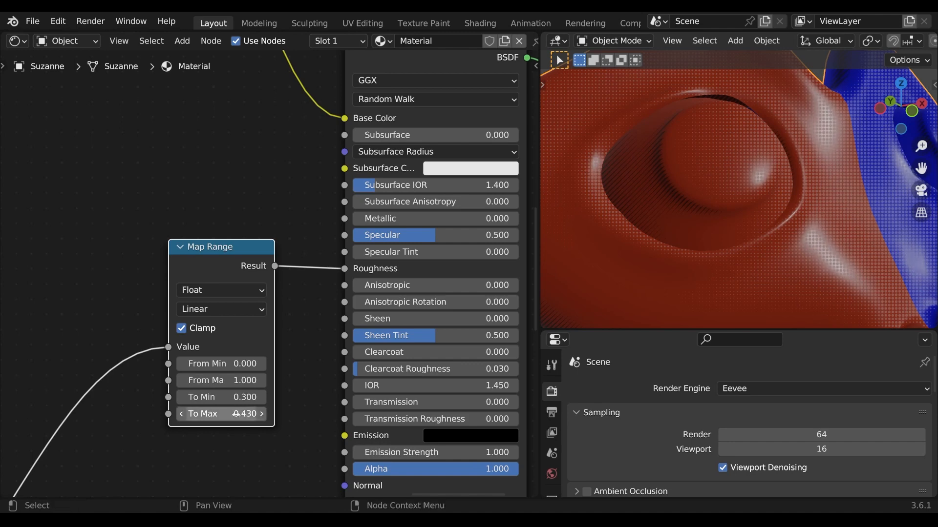
type(".5")
key("Return")
scroll(701, 208, "down", 3)
mouse_move(701, 209)
middle_mouse_down()
mouse_move(737, 213)
mouse_move(725, 217)
middle_mouse_up()
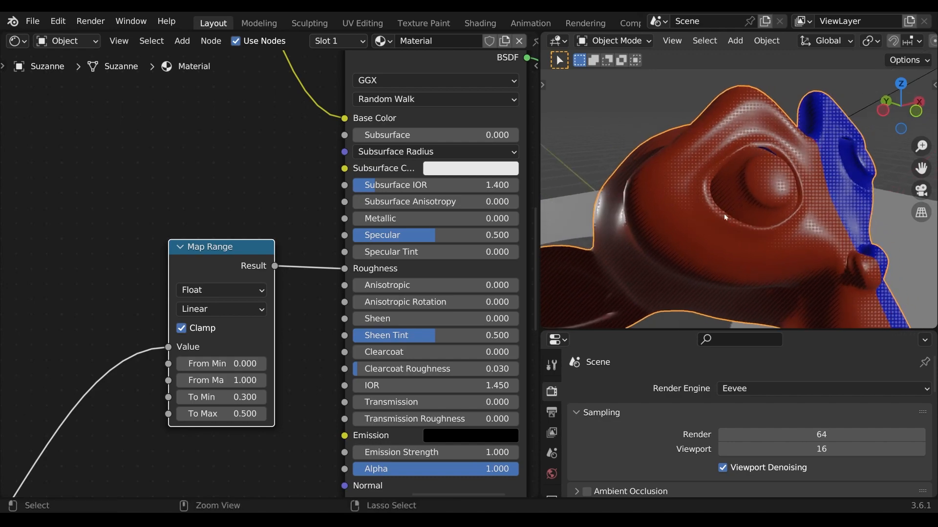
Maximize the 3D viewport and examine the halftone lines, dots and roughness highlights on the whole monkey head
key("ctrl+space")
scroll(681, 282, "down", 6)
scroll(630, 332, "up", 1)
middle_click_drag(626, 337, 584, 317, "shift")
scroll(588, 314, "down", 4)
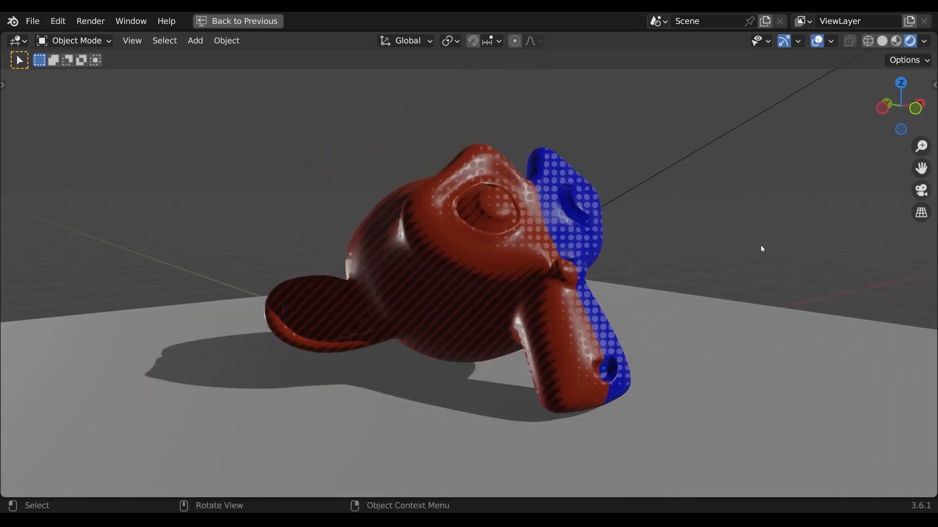
scroll(761, 247, "down", 2)
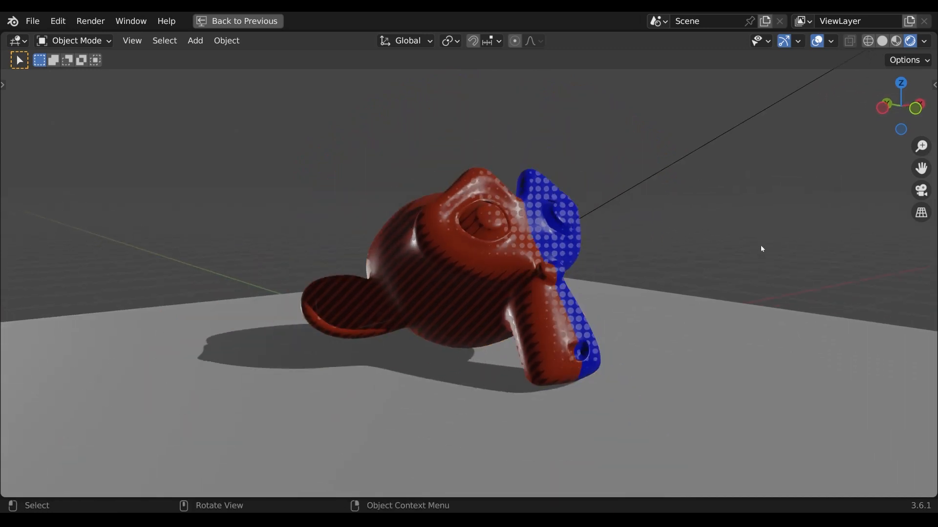
Switch the maximized area to the Shader Editor and review the node tree, including the Lines, Dots, pattern and Screen Coordinates frames
key("shift+F3")
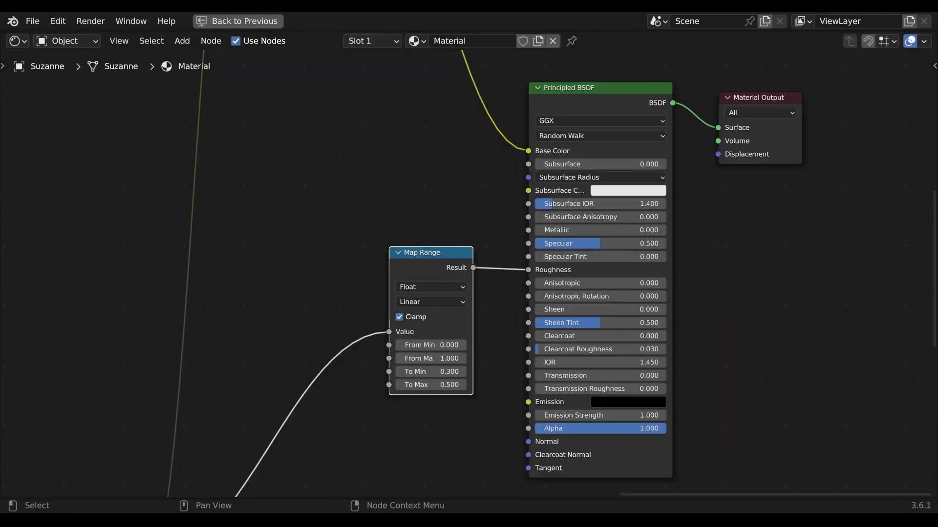
scroll(469, 274, "down", 4)
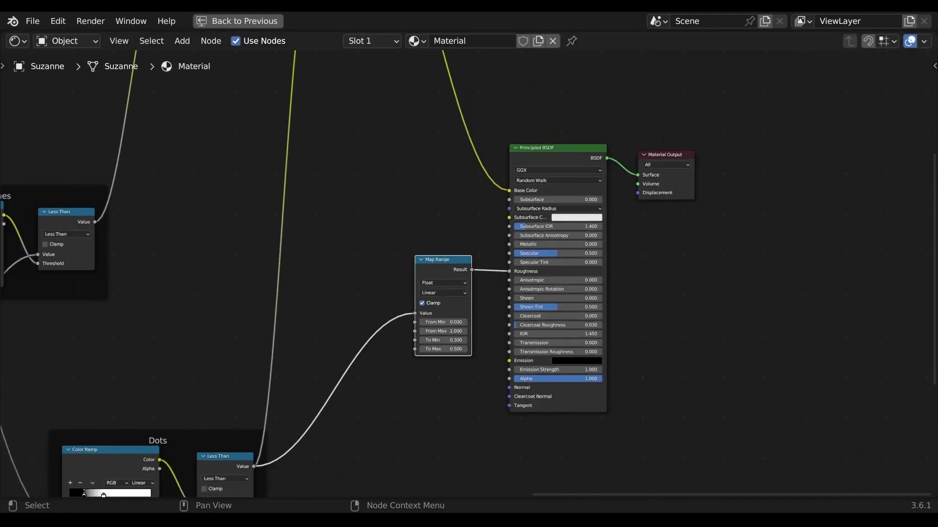
middle_click_drag(433, 135, 566, 269)
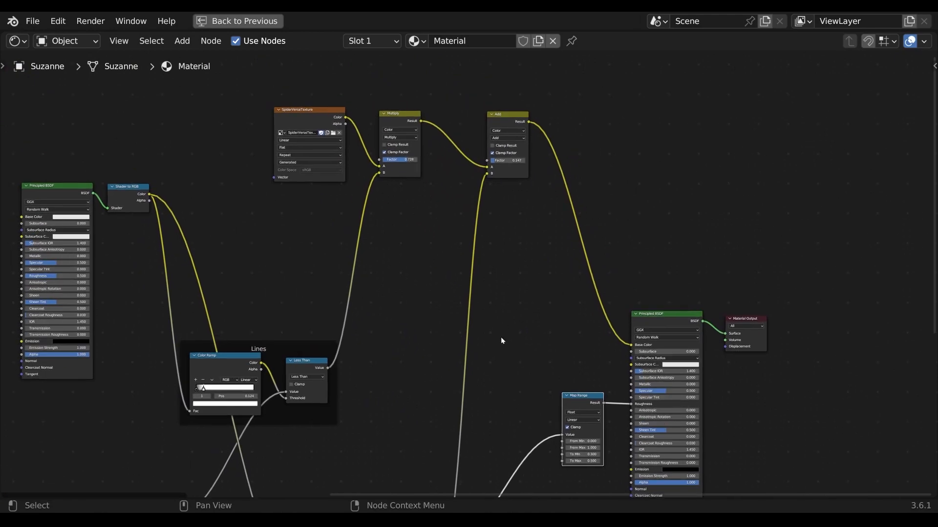
middle_click_drag(501, 341, 606, 187)
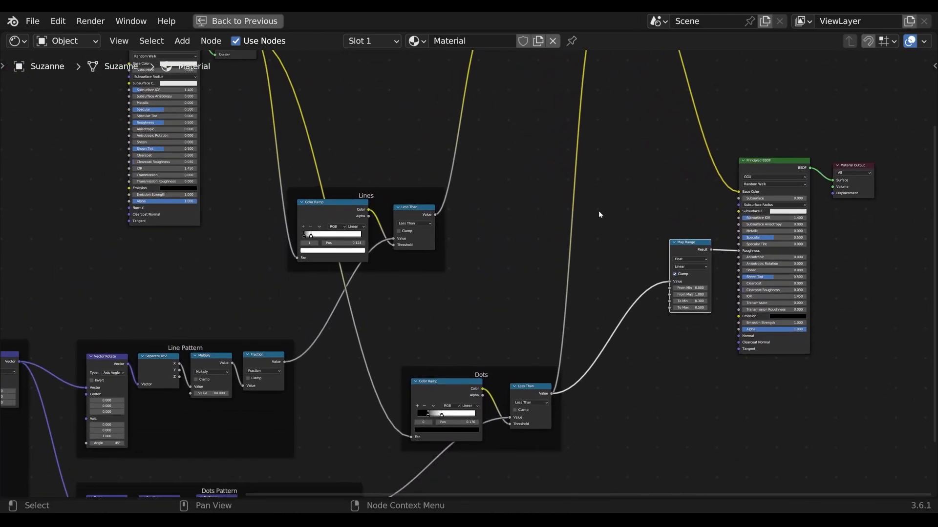
middle_click_drag(448, 330, 565, 230)
middle_click_drag(248, 215, 459, 220)
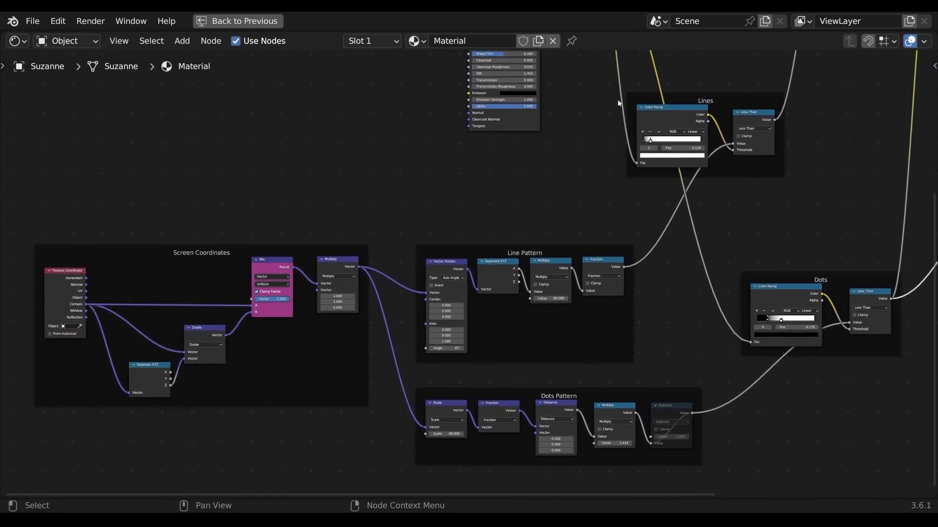
middle_click_drag(621, 93, 563, 266)
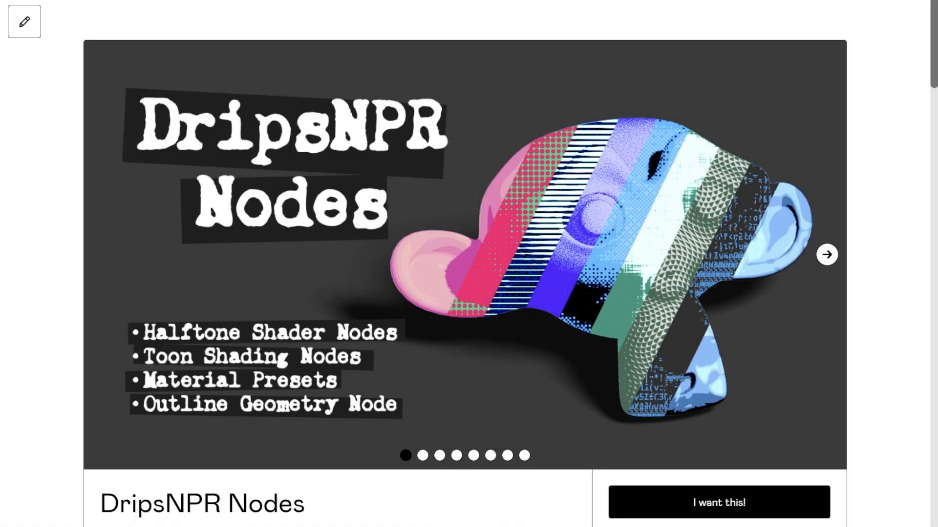
Switch to the DripsNPR Nodes product page in the browser and look through its preview images and the rest of the page
left_click(827, 255)
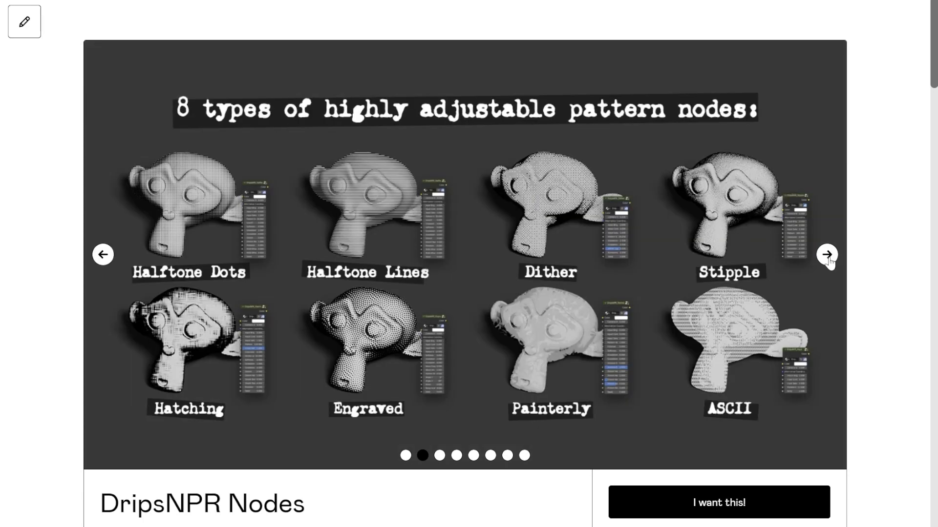
left_click(827, 255)
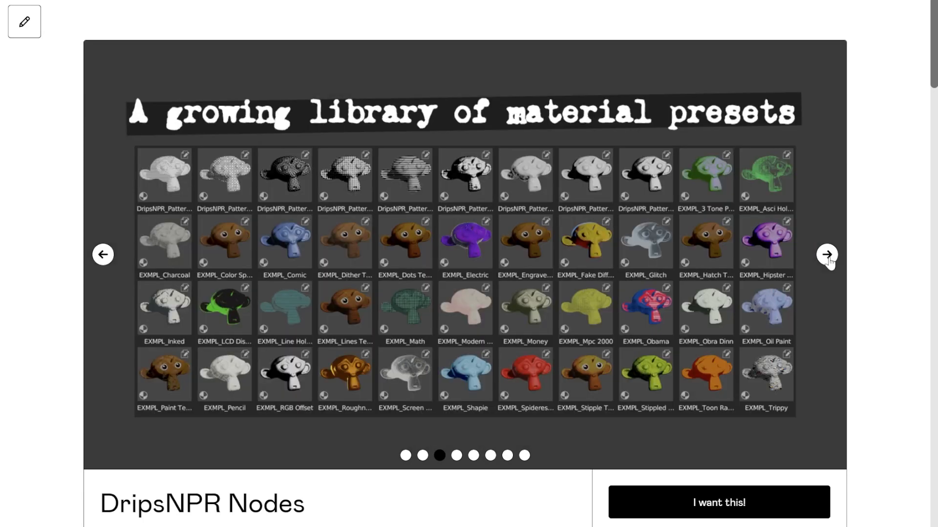
left_click(827, 255)
left_click(827, 255)
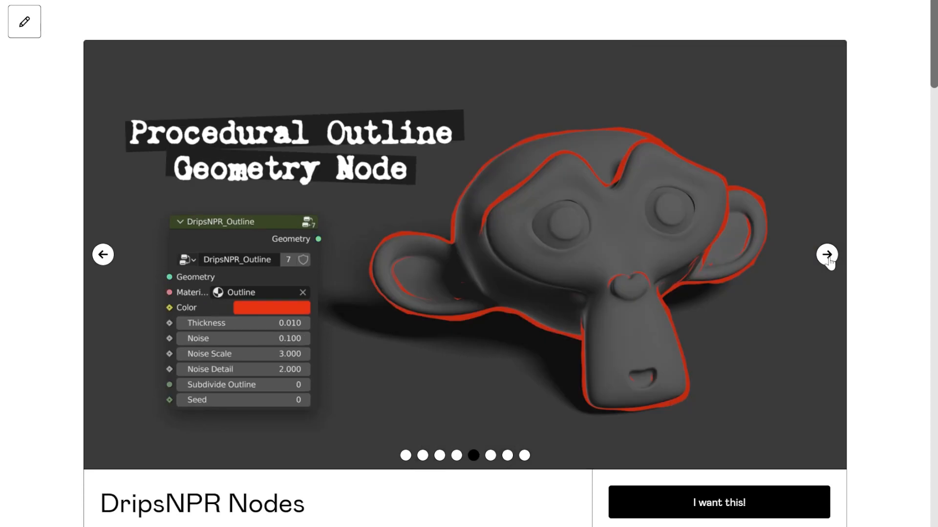
left_click(827, 255)
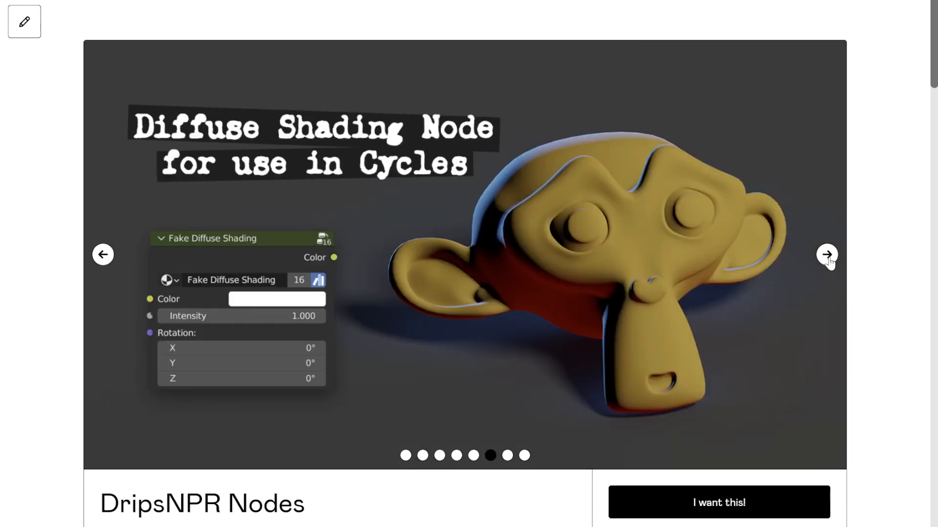
left_click(827, 255)
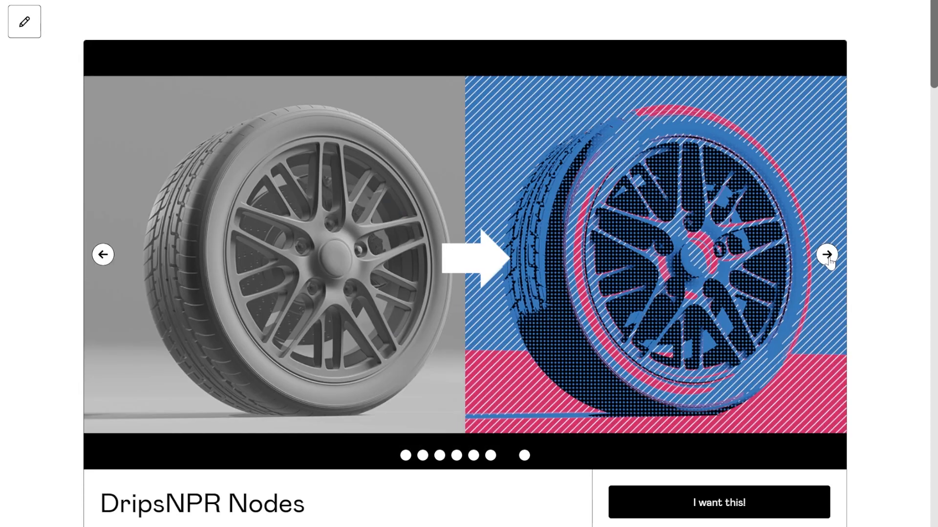
left_click(827, 255)
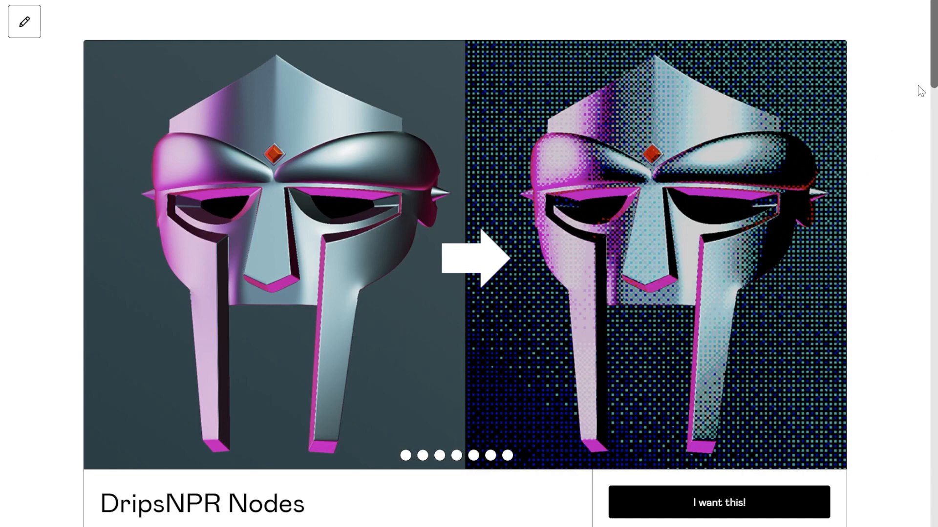
left_click_drag(933, 68, 935, 526)
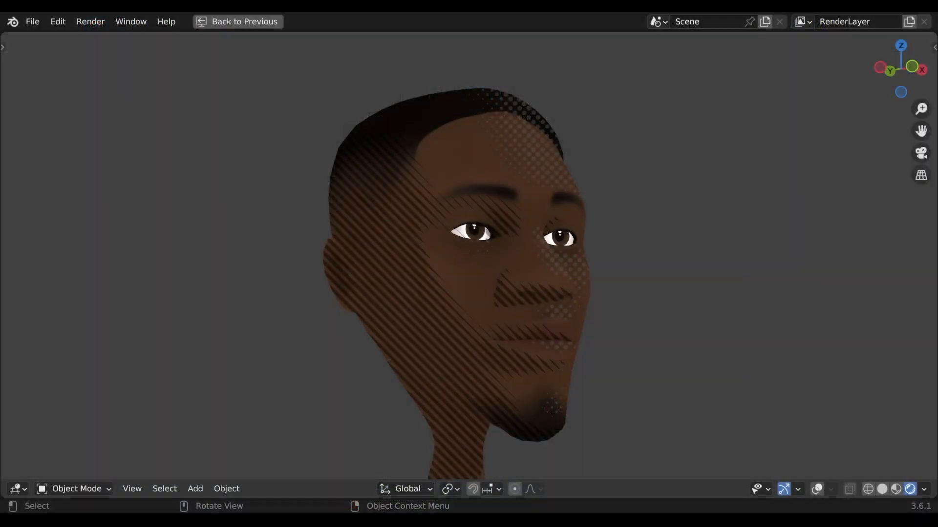
Switch back to Blender and inspect the halftone lines and dots on the character head from different angles
middle_click_drag(690, 303, 700, 303)
middle_click_drag(713, 306, 675, 310)
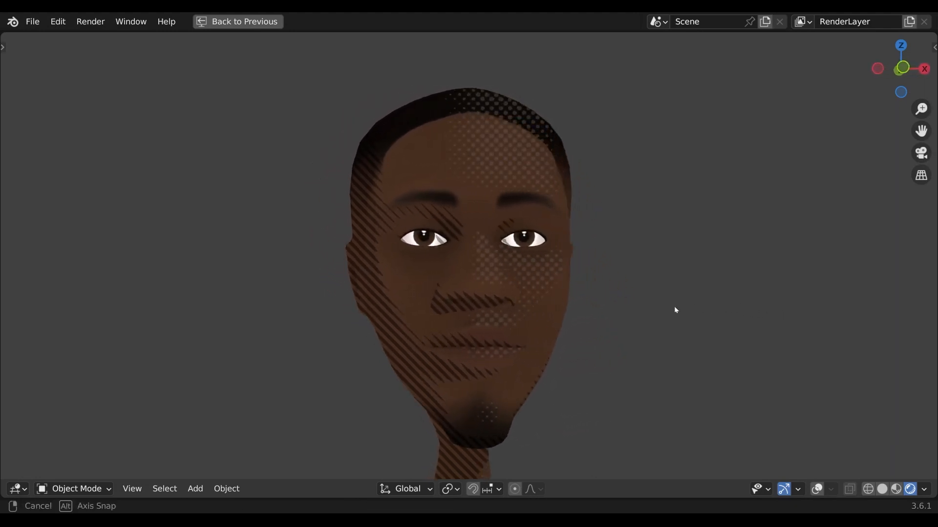